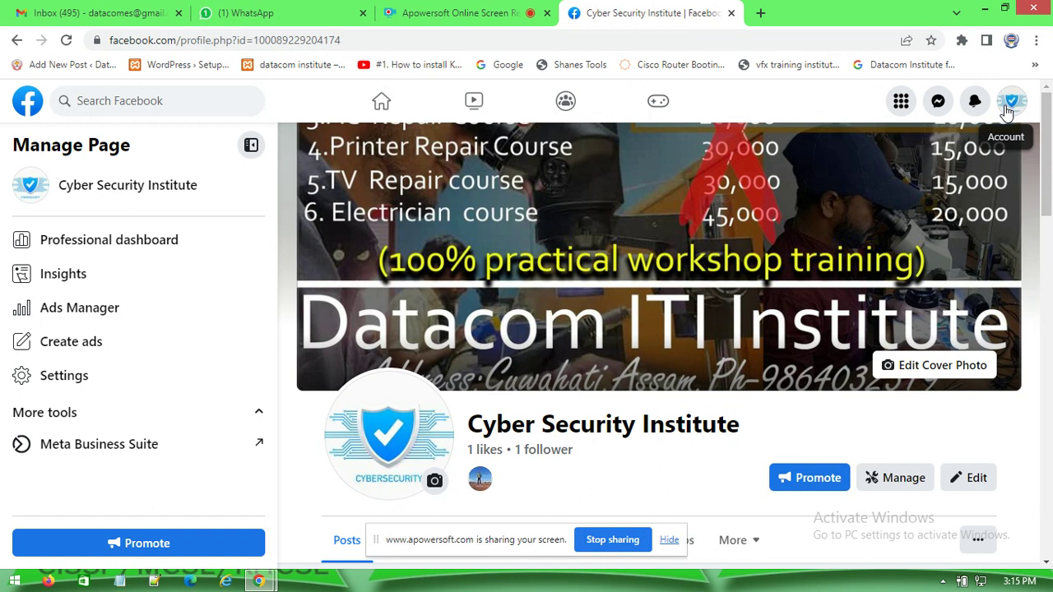
- Switch from the Cyber Security Institute page to the personal profile and open its About section
left_click(1009, 105)
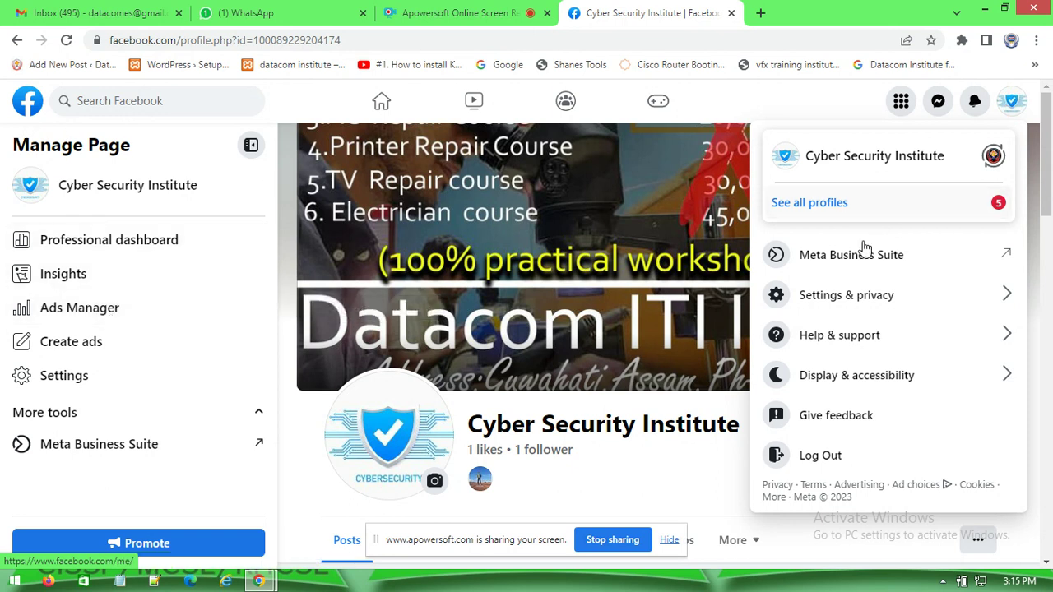
left_click(847, 204)
left_click(840, 230)
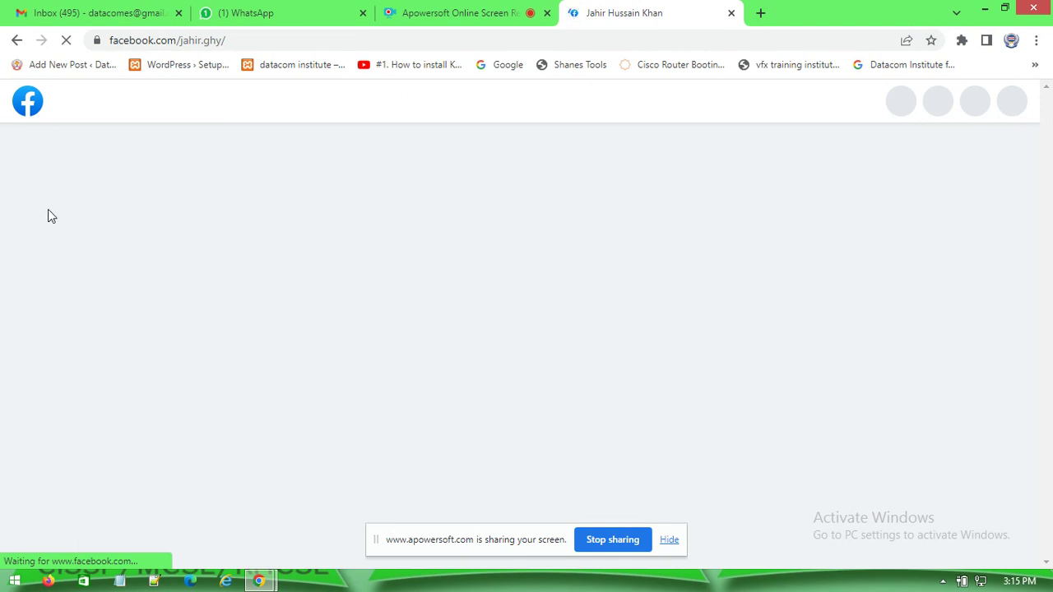
scroll(107, 317, "down", 5)
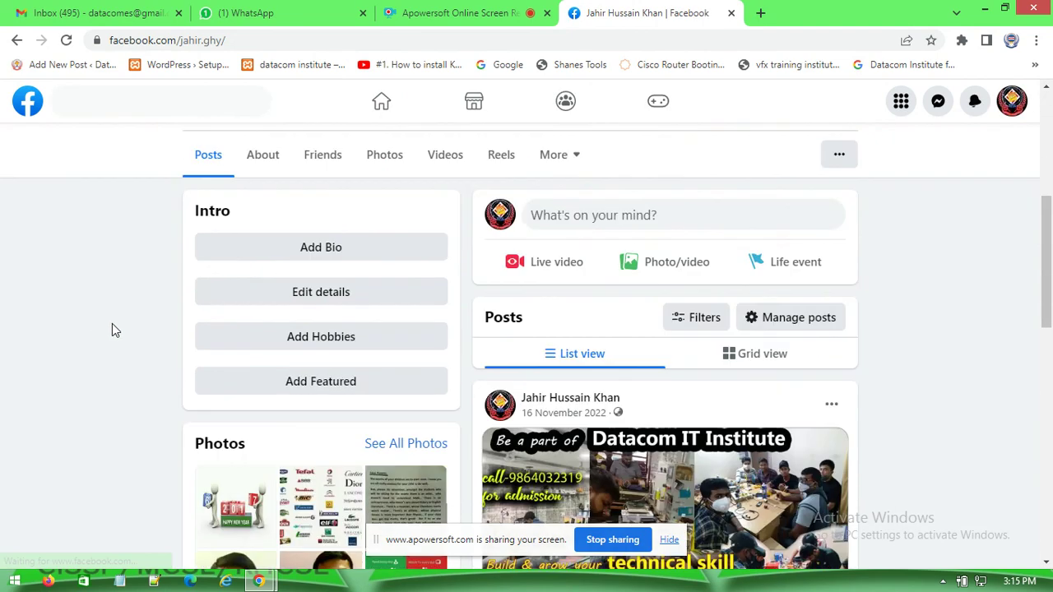
scroll(115, 329, "up", 2)
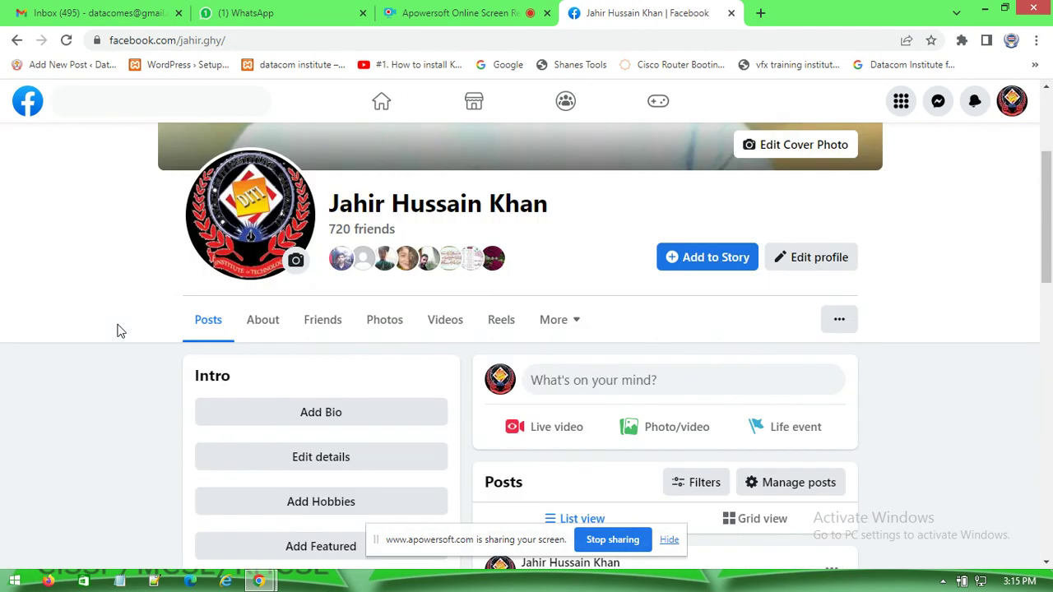
left_click(262, 322)
- Switch the active profile back to the Cyber Security Institute page
left_click(1012, 100)
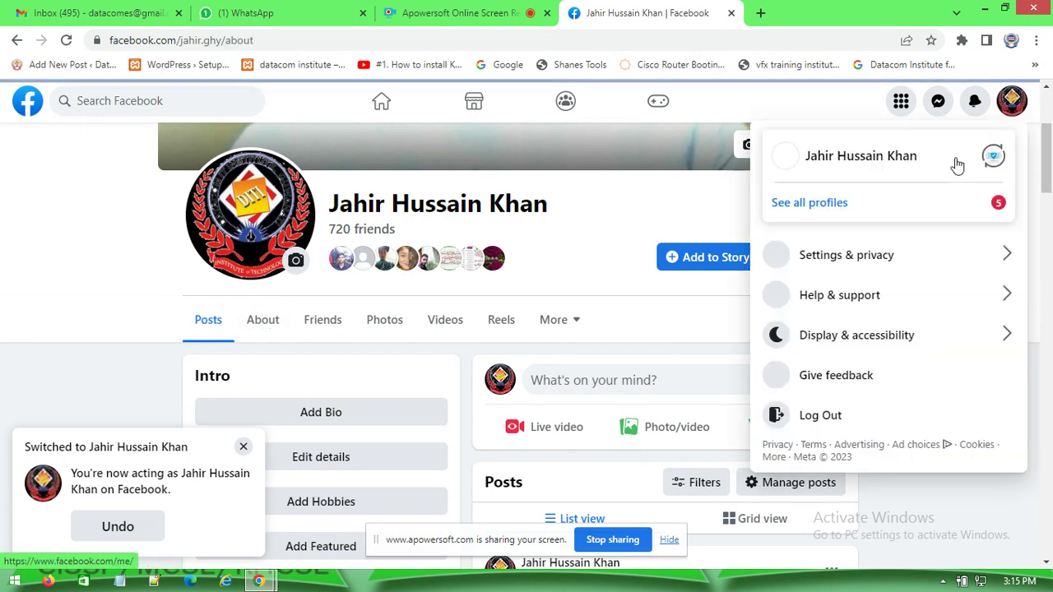
left_click(863, 207)
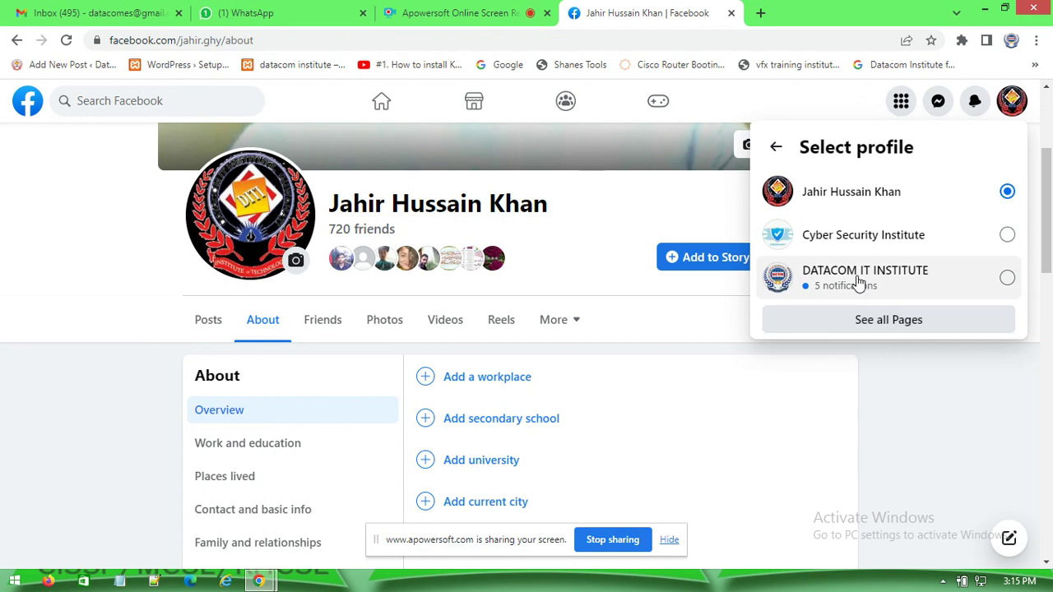
left_click(836, 242)
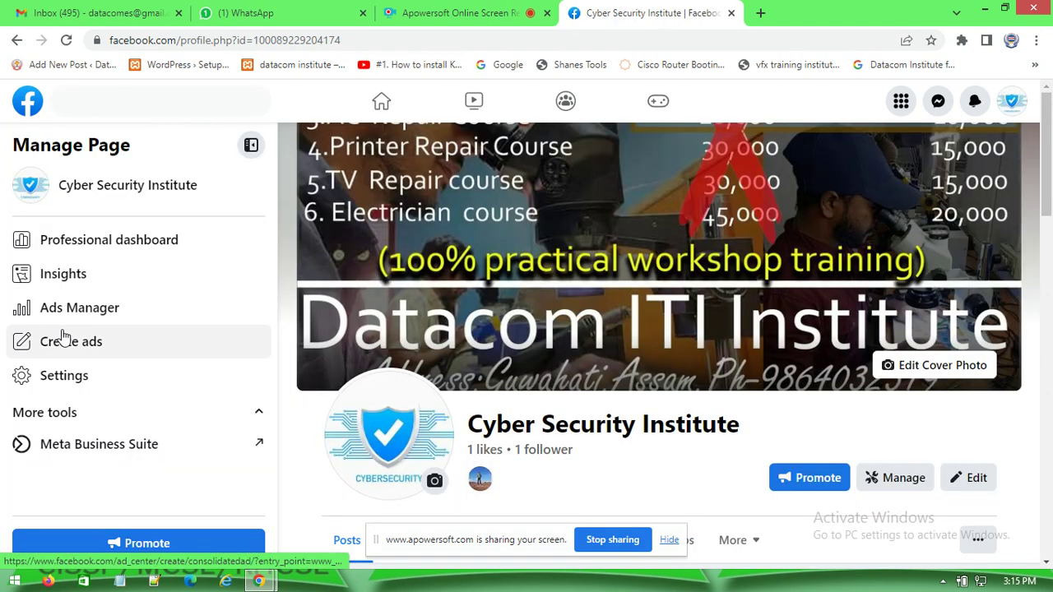
- Open Ads Manager for the page and go to its Audiences section
scroll(78, 321, "down", 2)
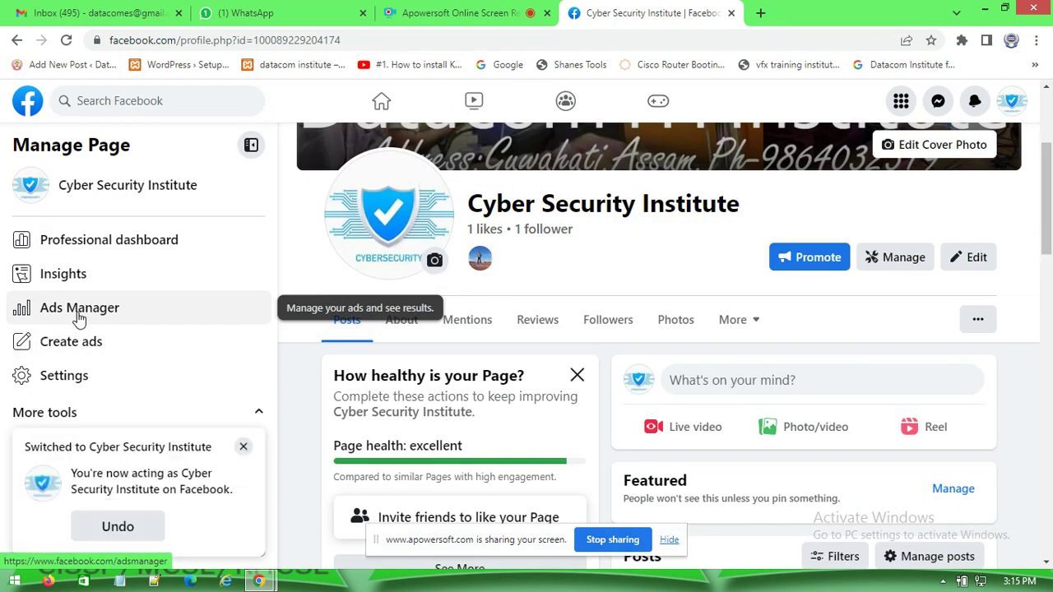
left_click(79, 317)
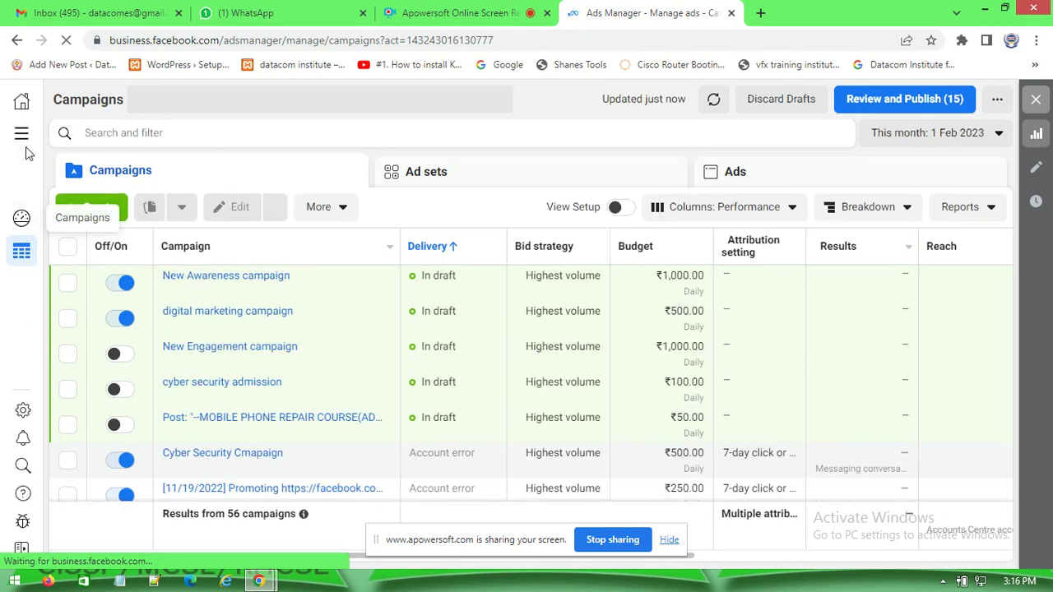
mouse_move(25, 147)
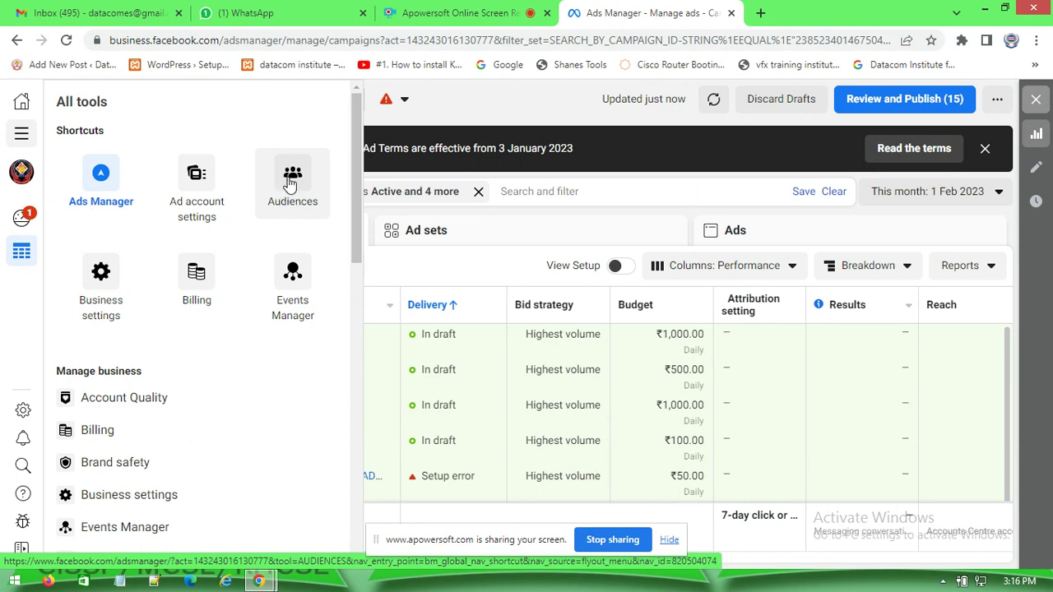
left_click(290, 182)
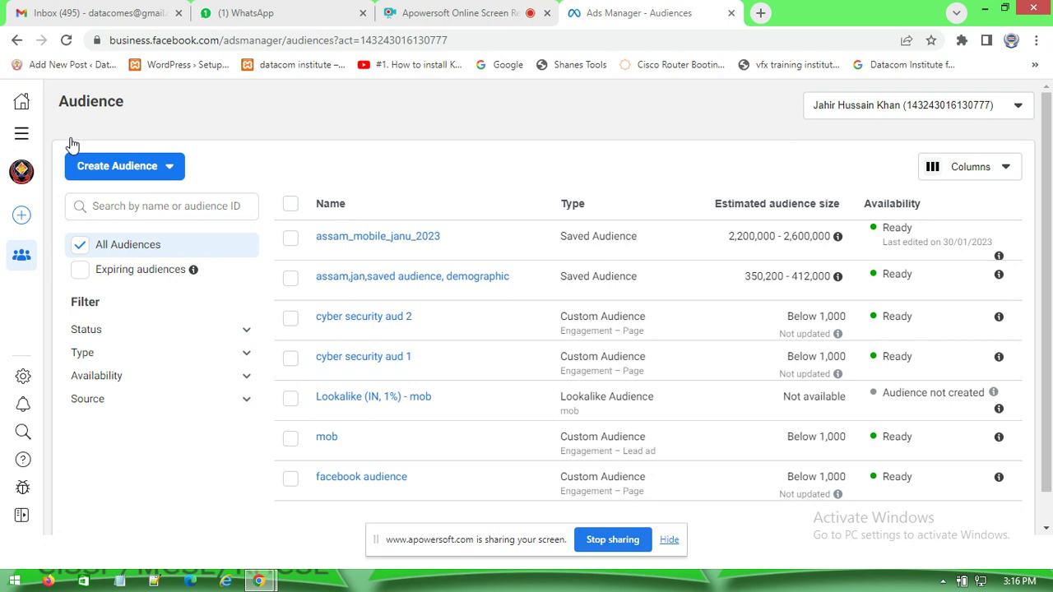
- Examine the audience types offered for a new audience: Custom, Lookalike and Saved Audience
left_click(168, 176)
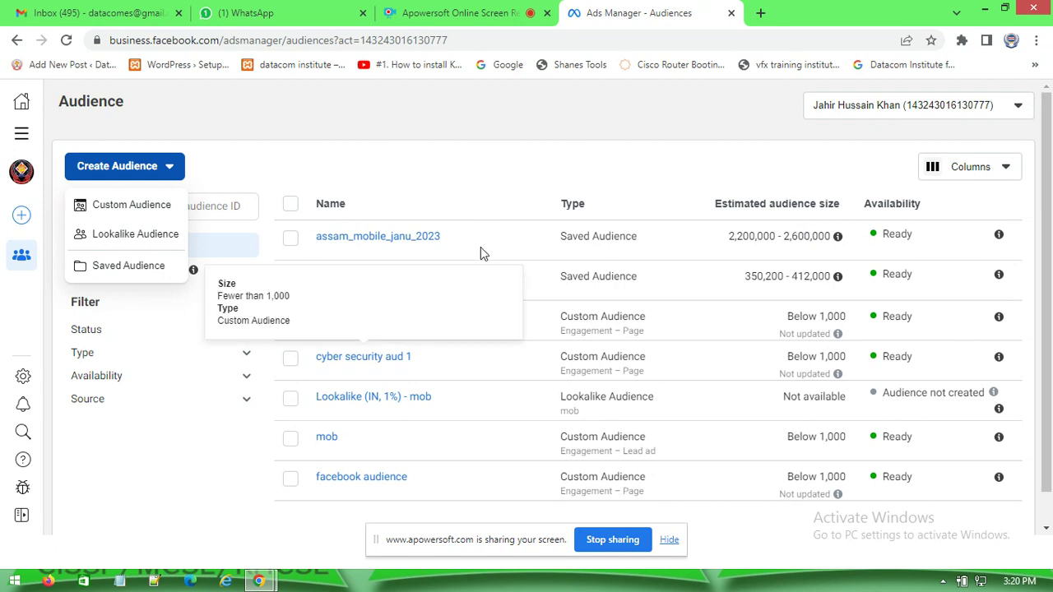
mouse_move(464, 291)
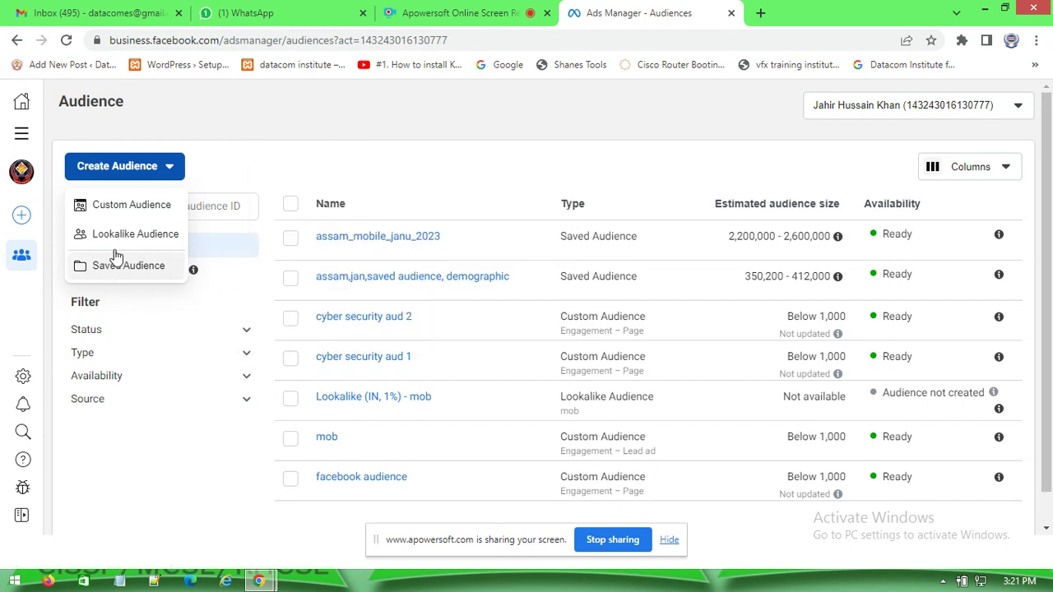
mouse_move(118, 237)
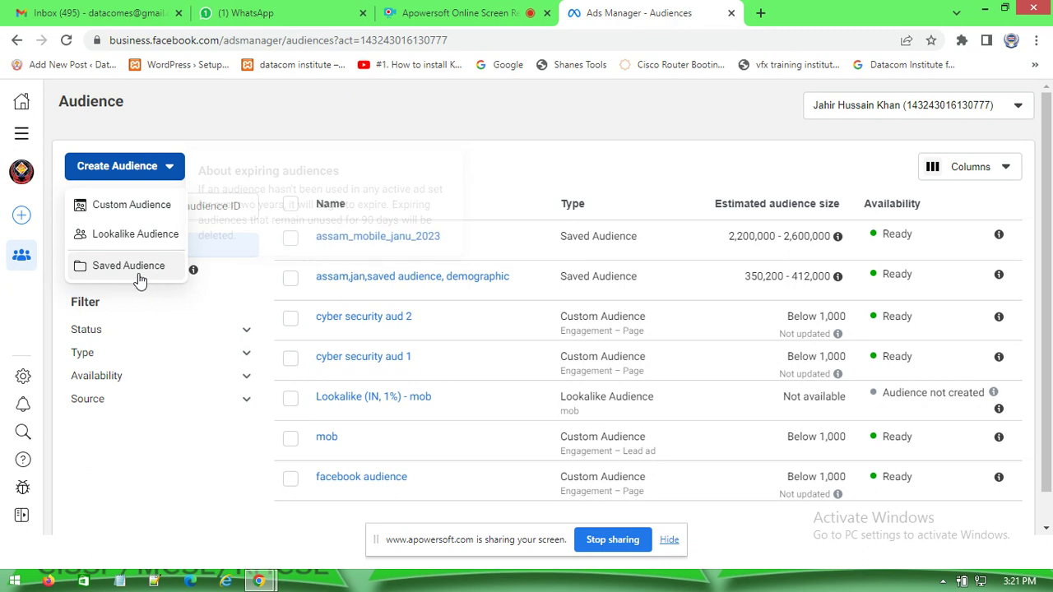
mouse_move(138, 276)
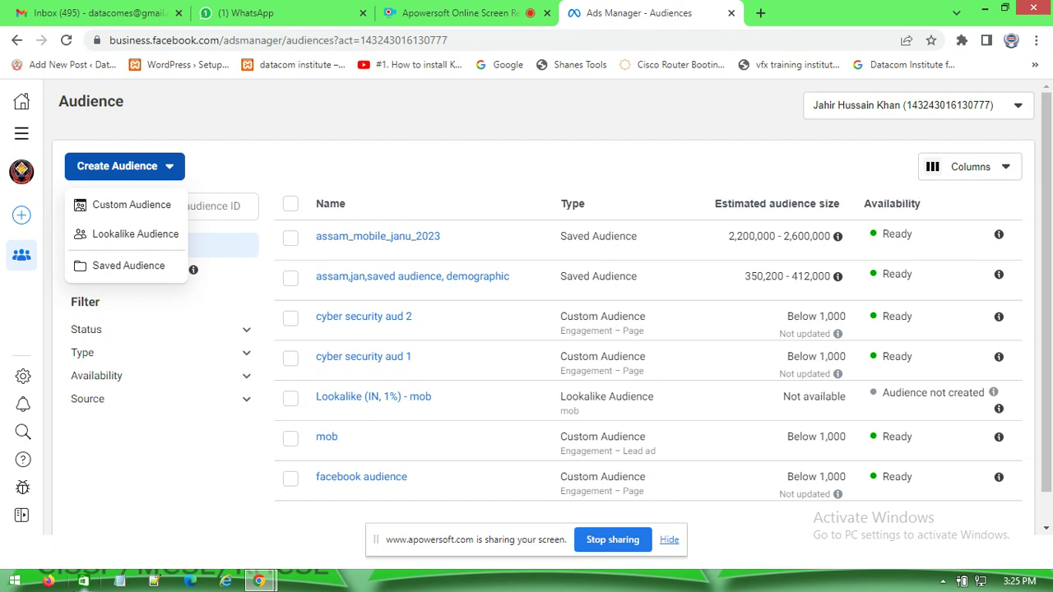
left_click(177, 166)
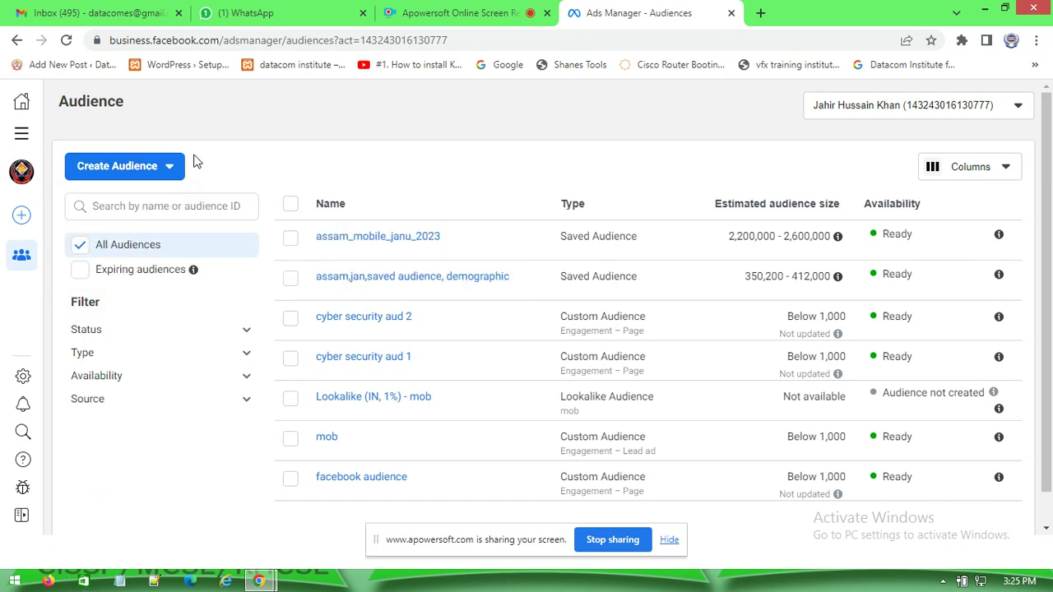
- Start a new Custom Audience with Website as its source and proceed to its criteria
left_click(162, 173)
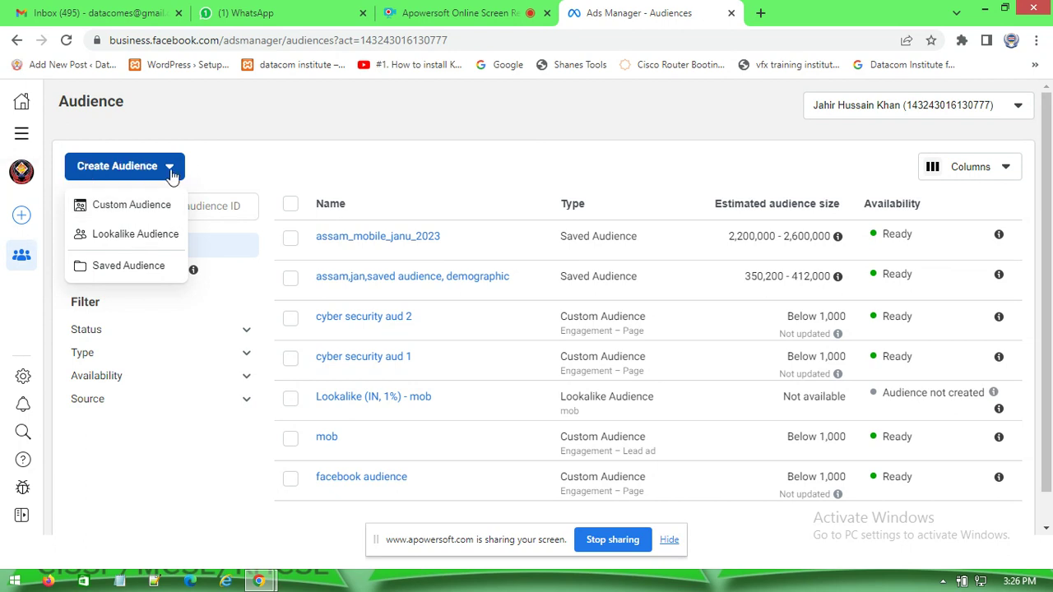
left_click(166, 210)
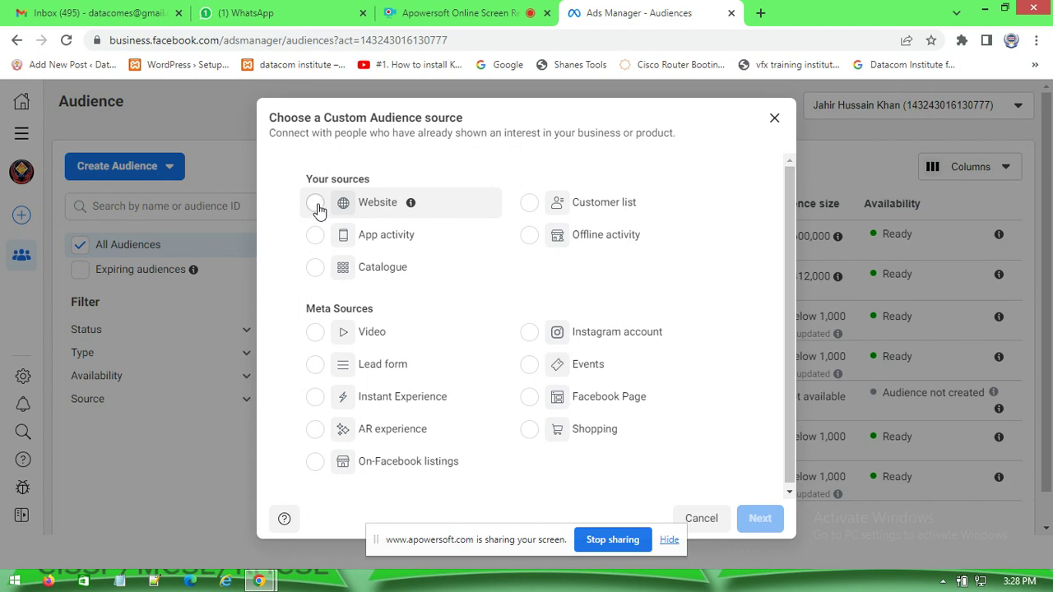
left_click(316, 204)
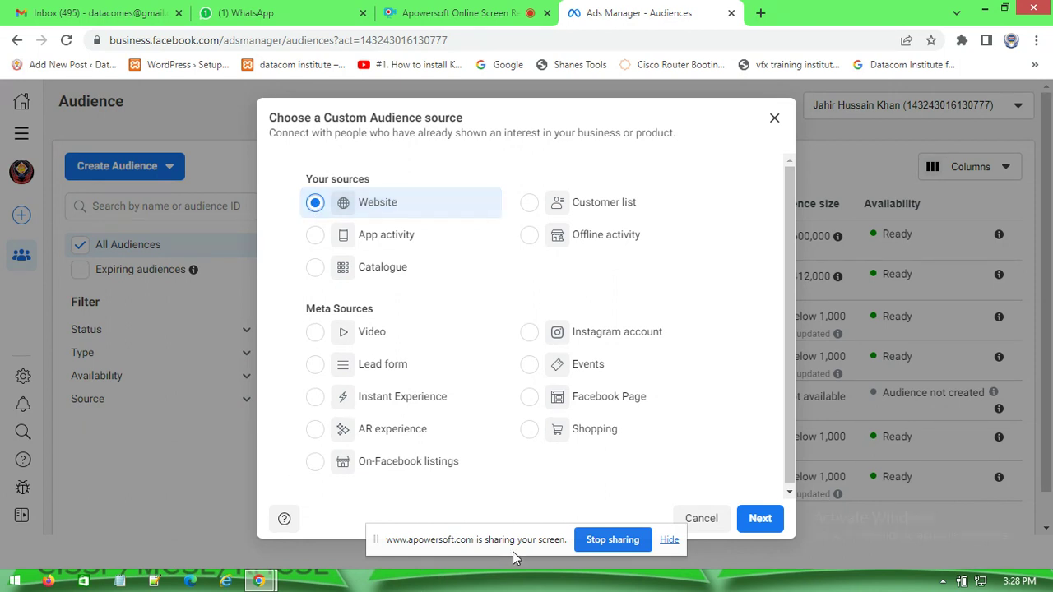
left_click_drag(387, 539, 581, 591)
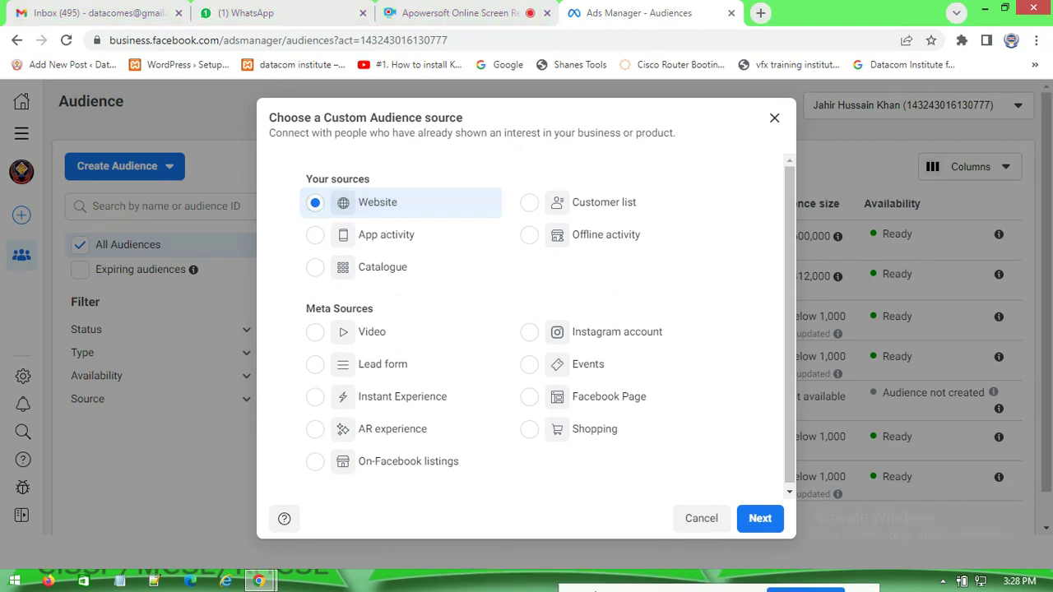
left_click(761, 519)
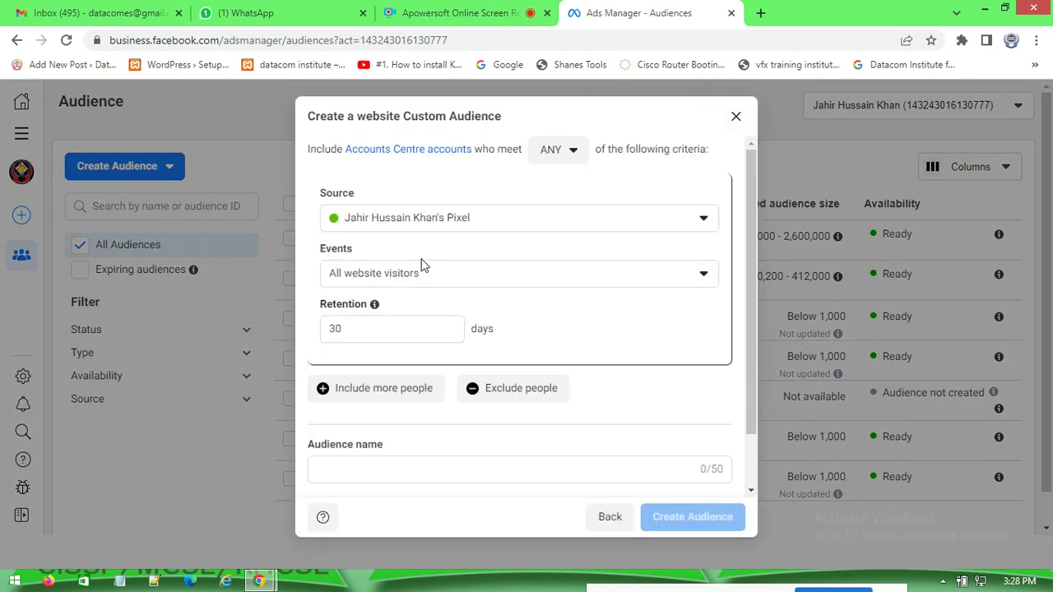
- Review the website audience's criteria and choose All website visitors as the event
scroll(423, 223, "down", 1)
scroll(427, 231, "up", 1)
scroll(395, 245, "down", 1)
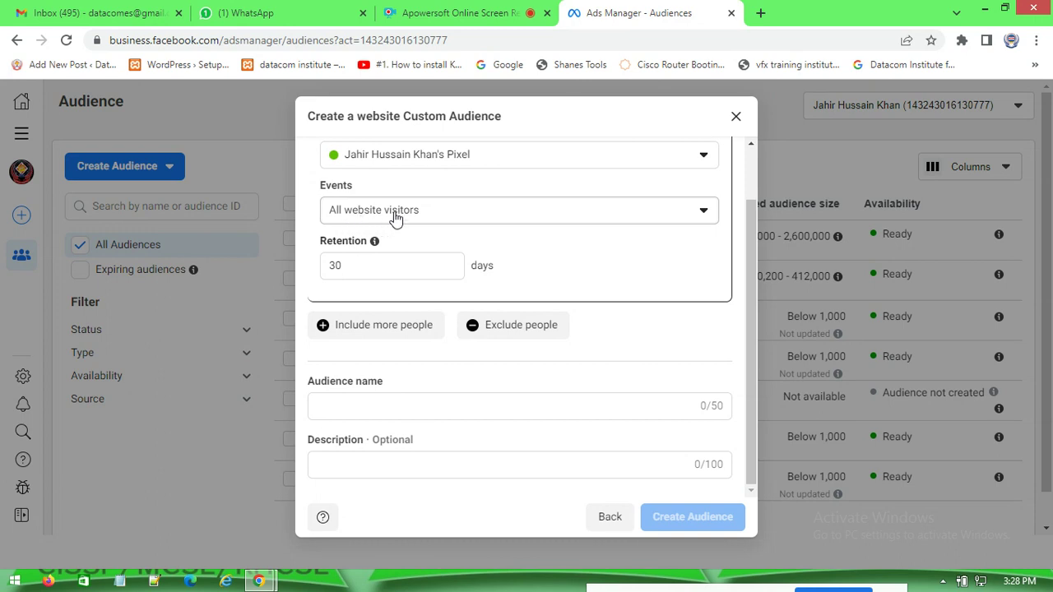
left_click(702, 215)
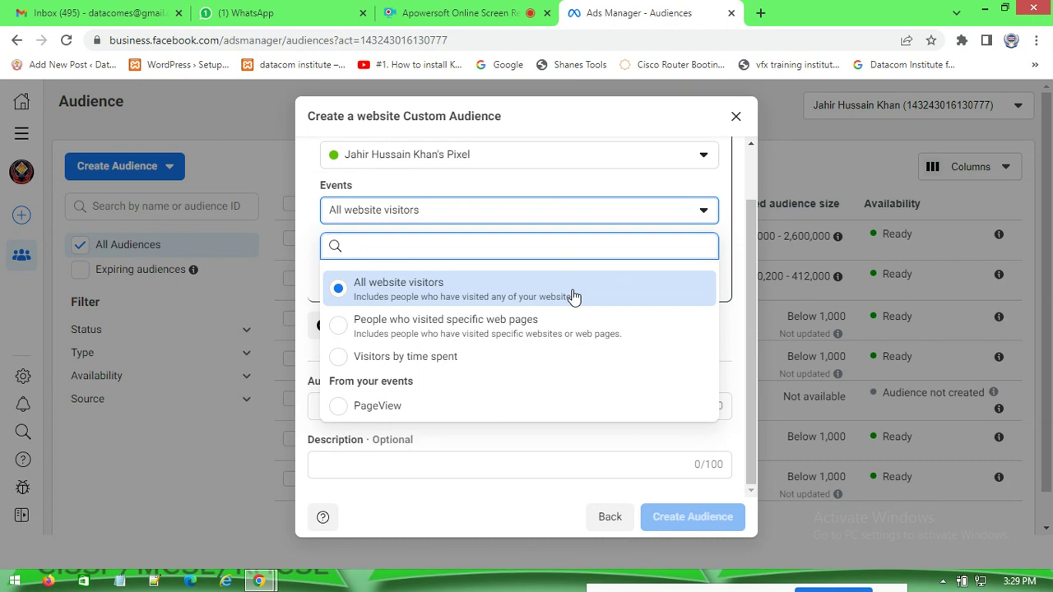
left_click(531, 296)
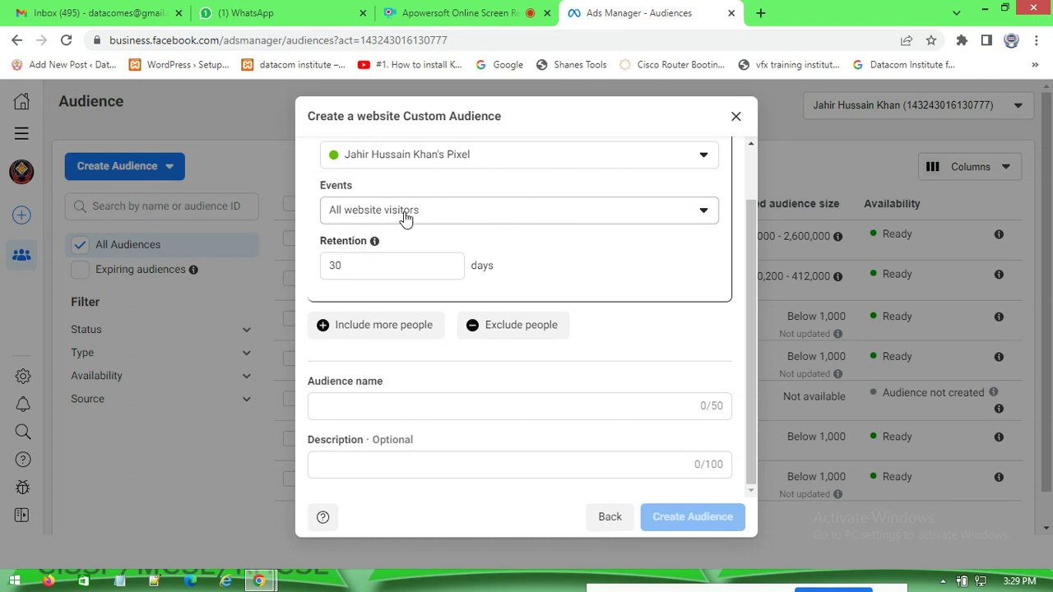
- Re-enter the website audience's retention period as 30 days
left_click_drag(350, 266, 314, 279)
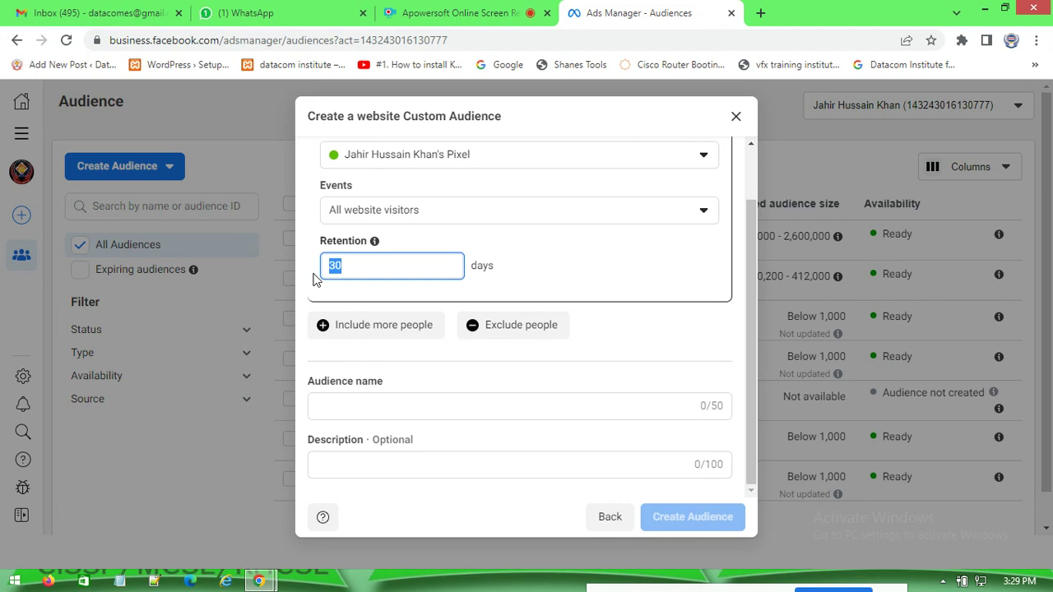
left_click(353, 270)
left_click_drag(353, 269, 305, 275)
type("70")
key("BackSpace")
key("BackSpace")
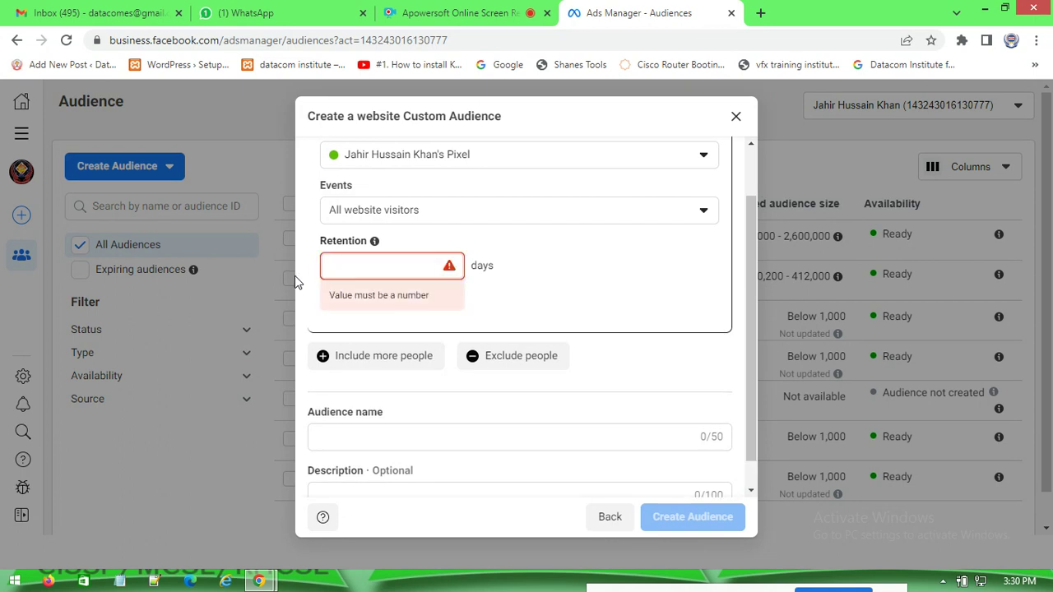
type("30")
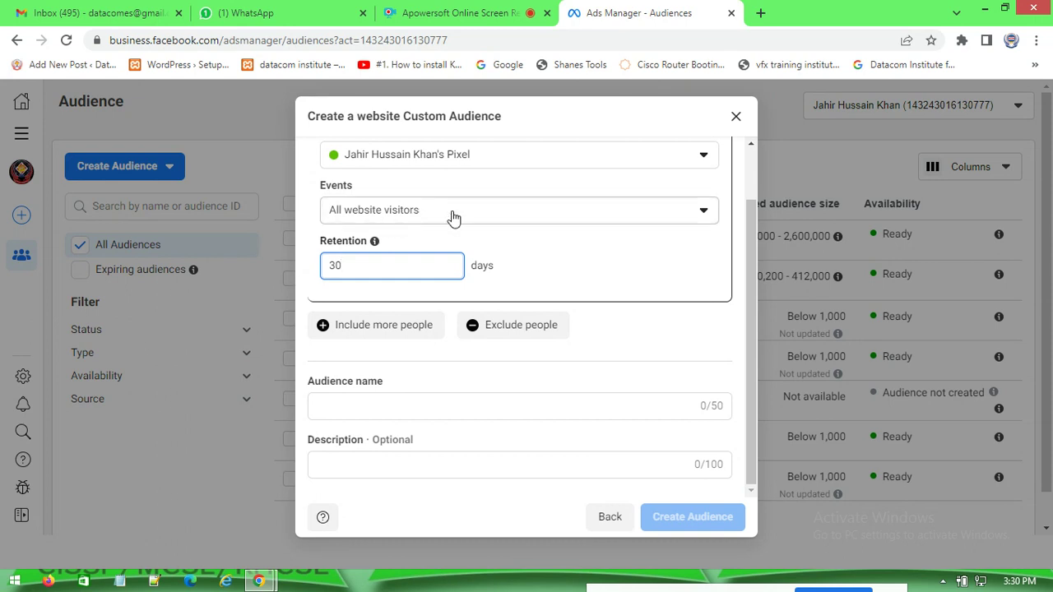
- Change the website audience's event to People who visited specific web pages
left_click(706, 212)
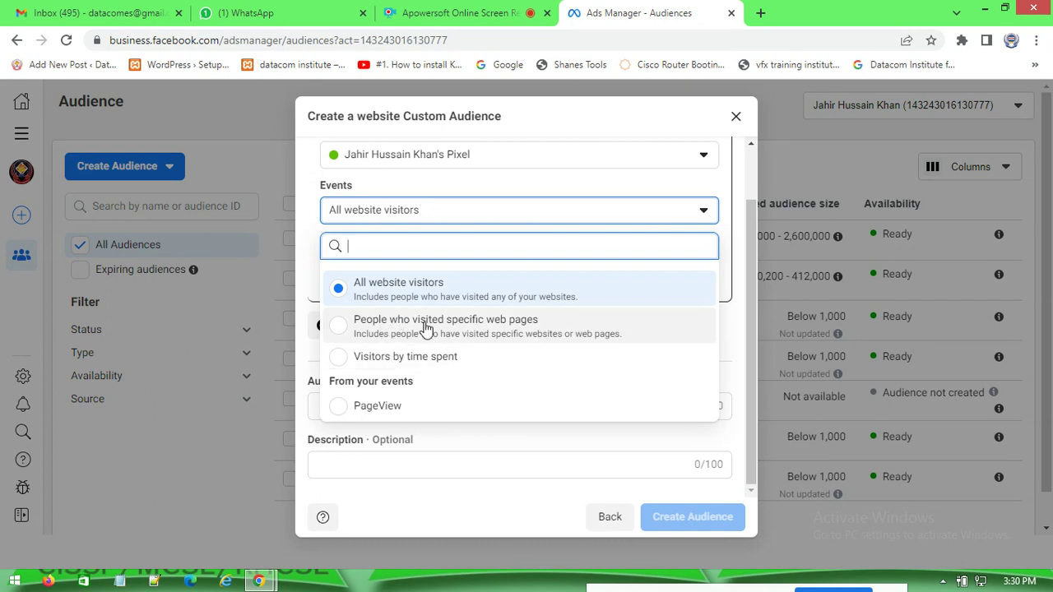
left_click(482, 325)
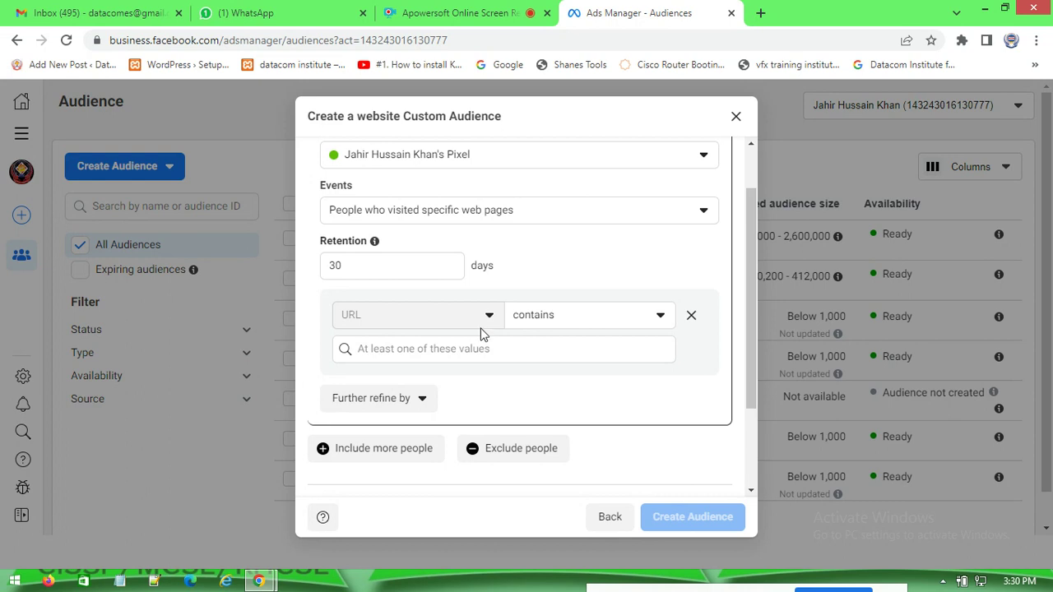
- Open the datacomes.com website in a new browser tab
left_click(758, 13)
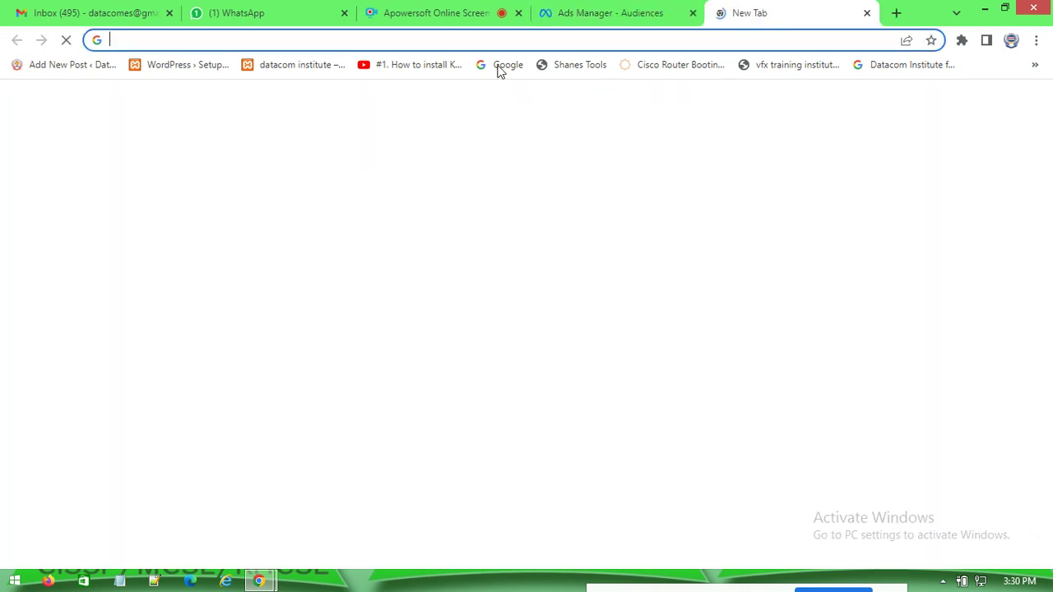
left_click(507, 40)
type("data")
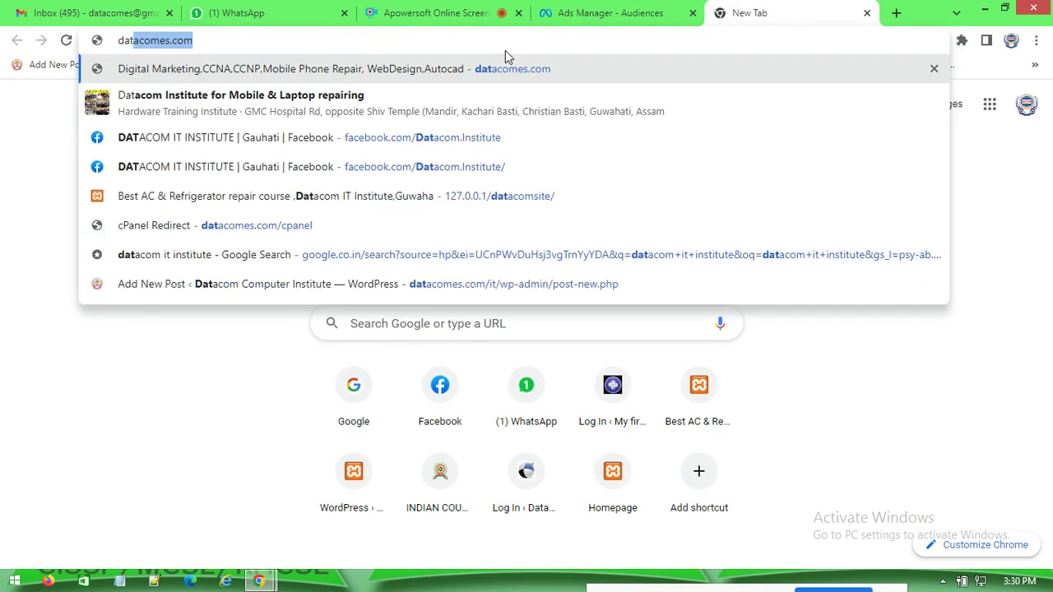
left_click(395, 74)
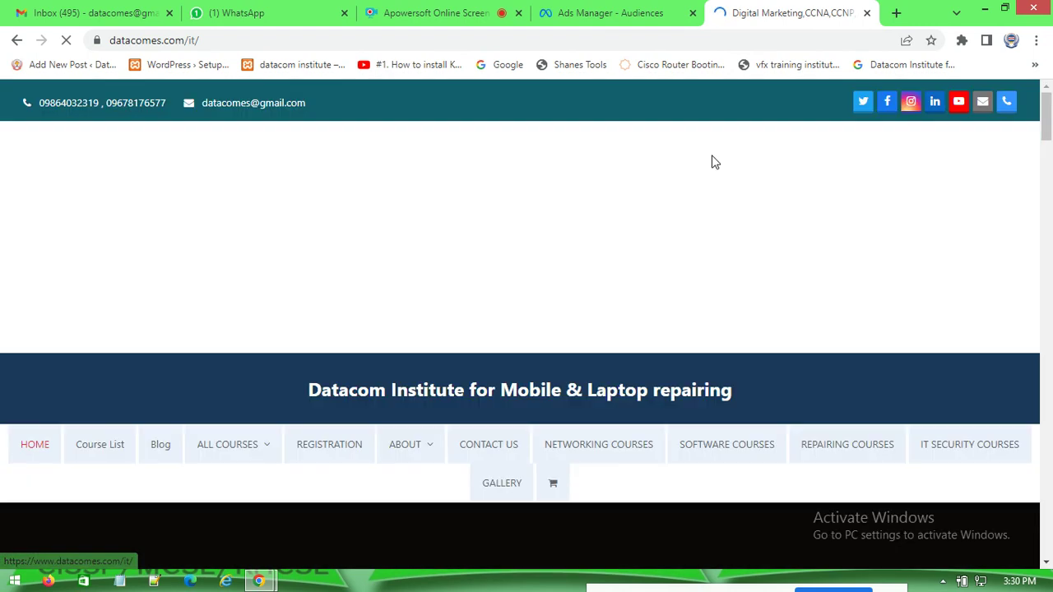
- Dismiss the welcome pop-up on the institute's home page and open the Repairing Courses page
scroll(491, 307, "down", 4)
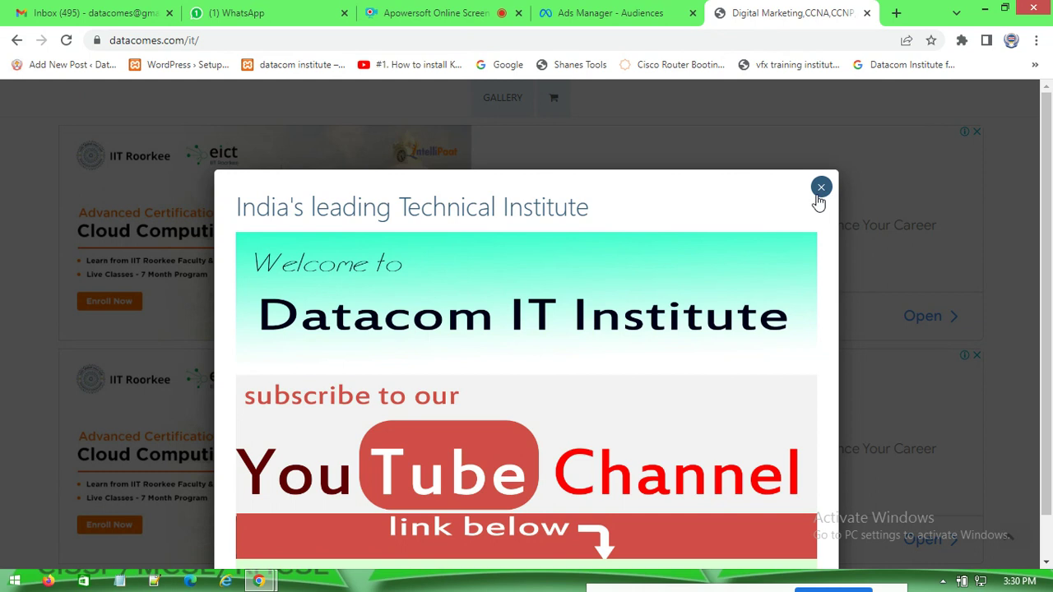
left_click(820, 191)
scroll(551, 280, "up", 5)
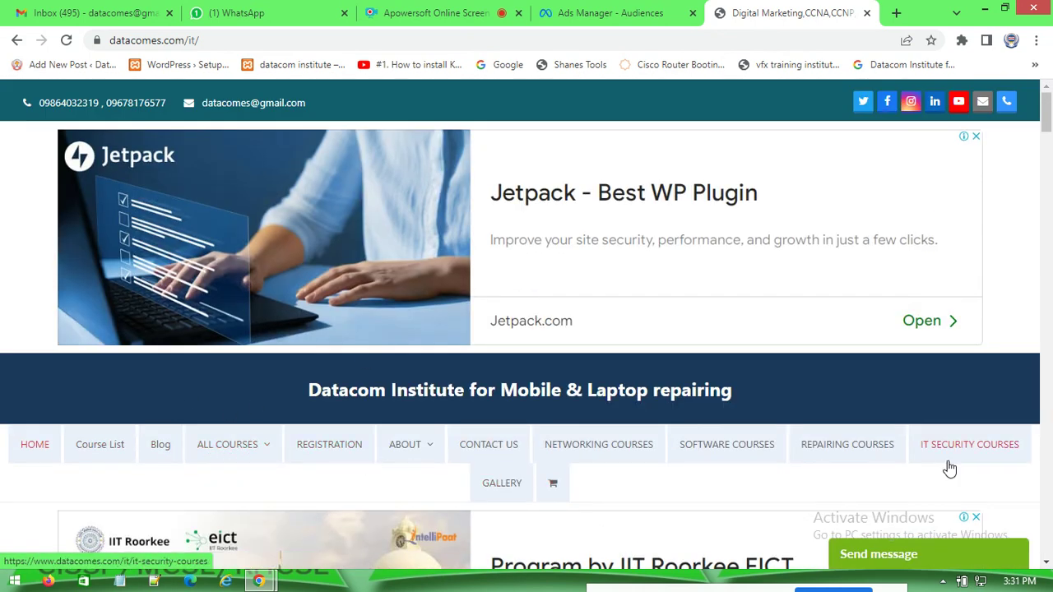
left_click(831, 449)
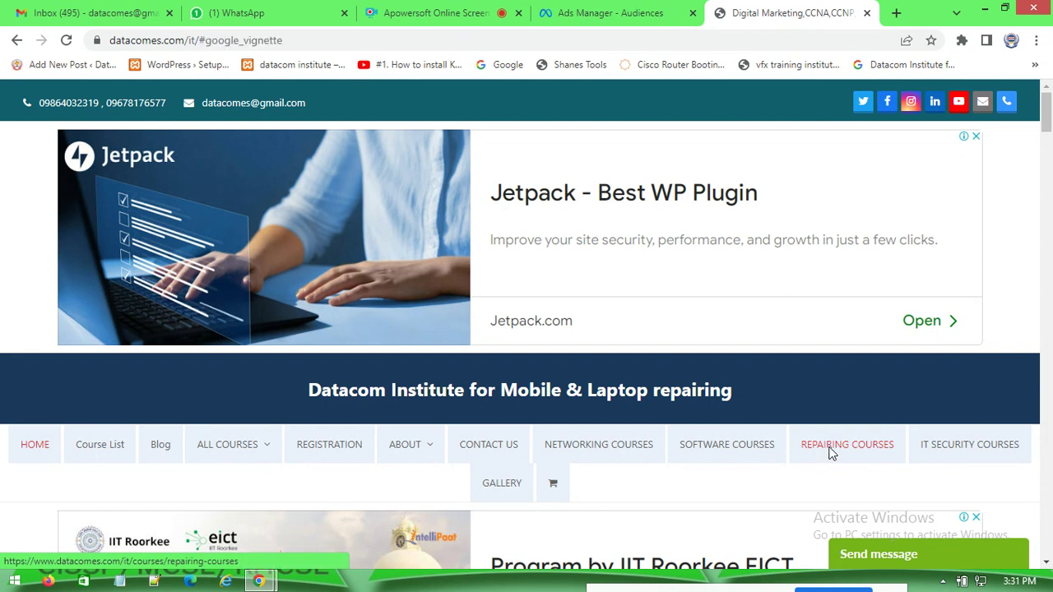
left_click(566, 387)
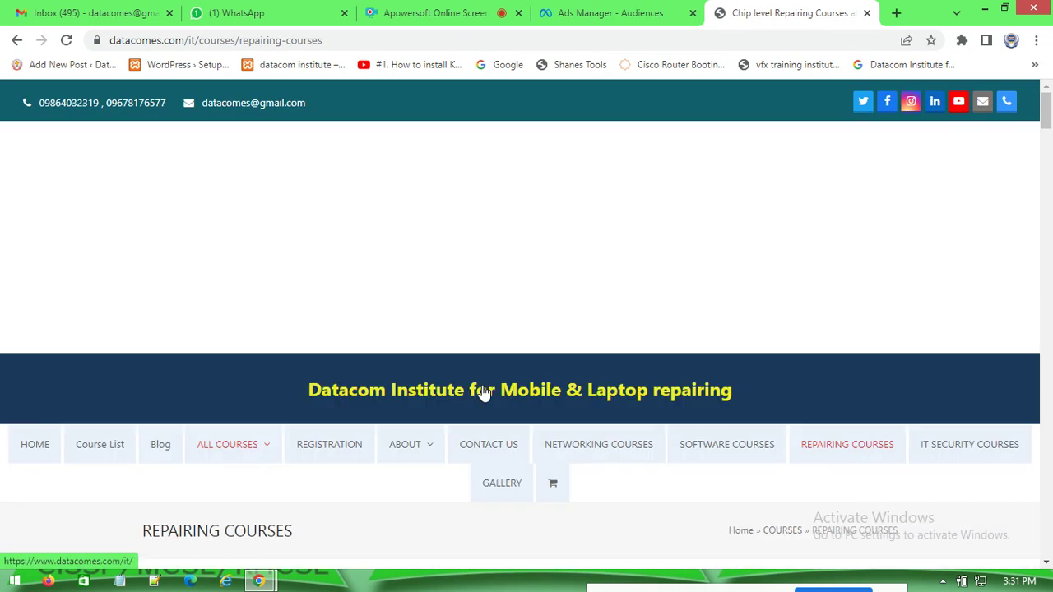
- Dismiss the welcome pop-up and look through the introduction and list of certificate courses on the Repairing Courses page
scroll(482, 392, "down", 8)
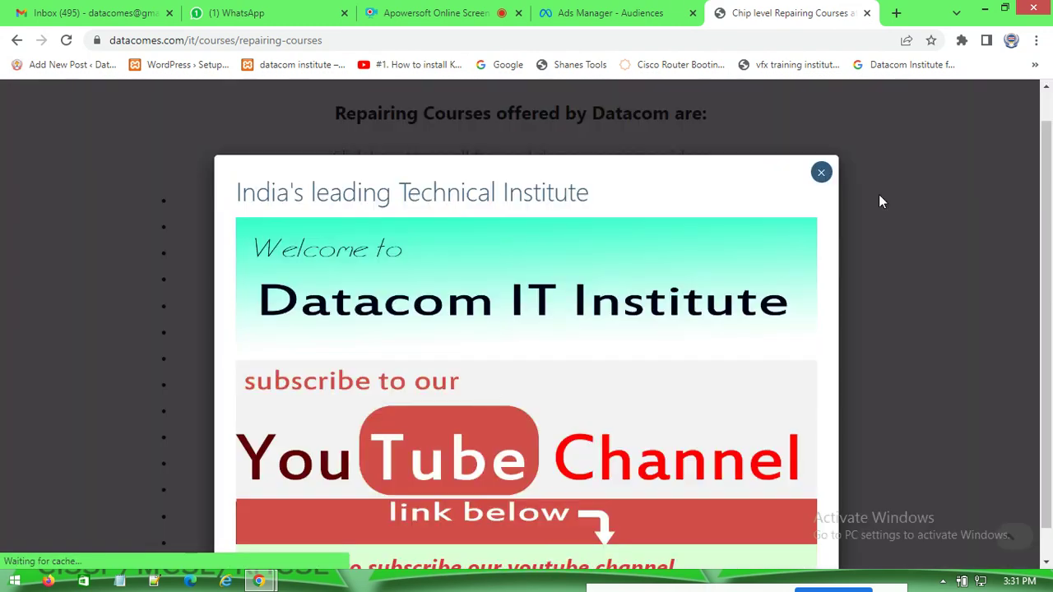
left_click(820, 172)
scroll(566, 214, "down", 2)
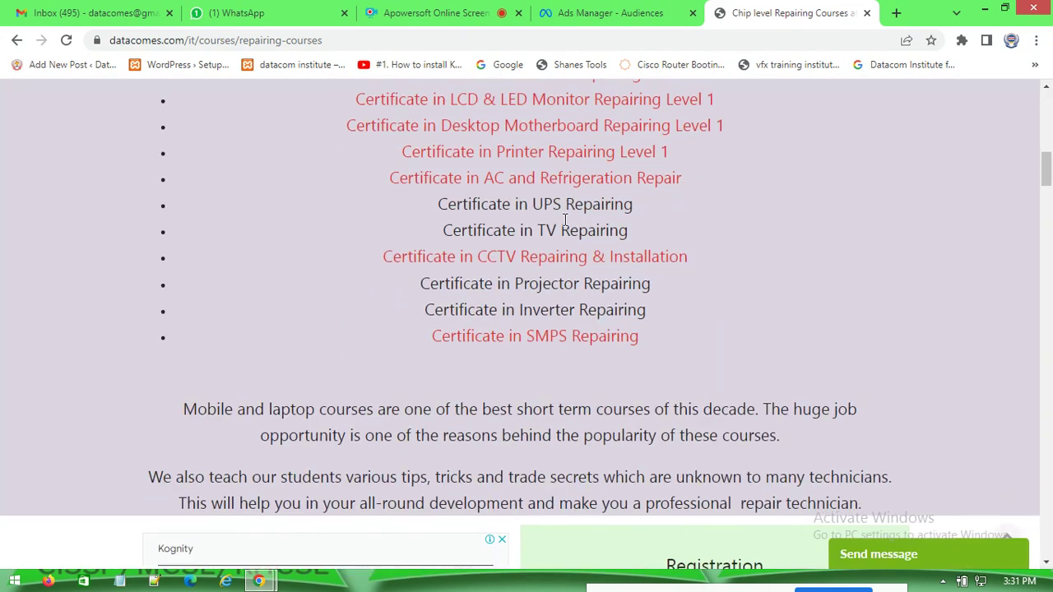
scroll(545, 212, "up", 7)
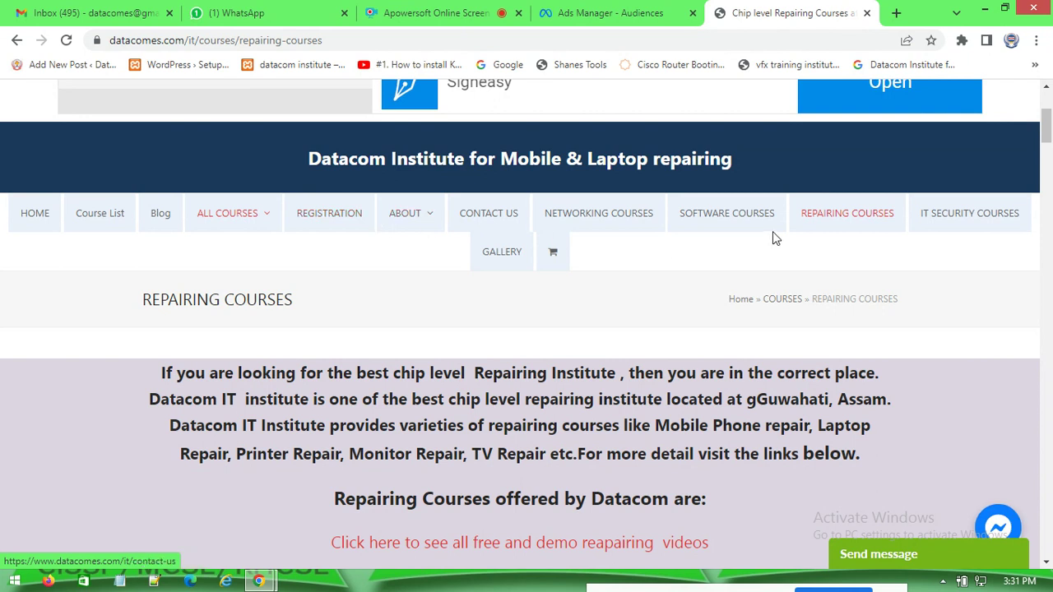
scroll(402, 392, "down", 1)
scroll(401, 392, "down", 1)
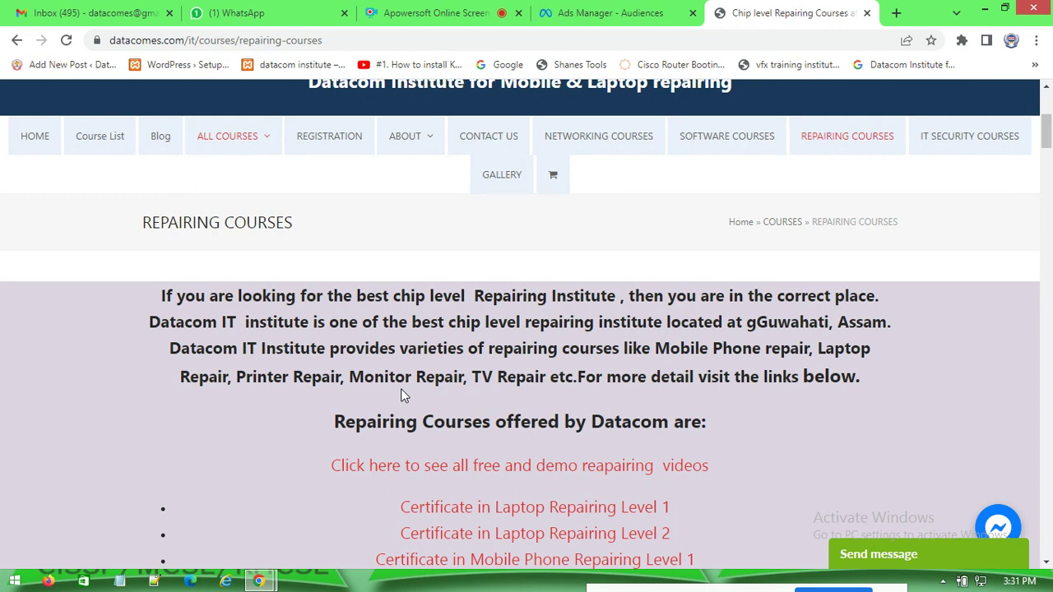
scroll(576, 354, "down", 6)
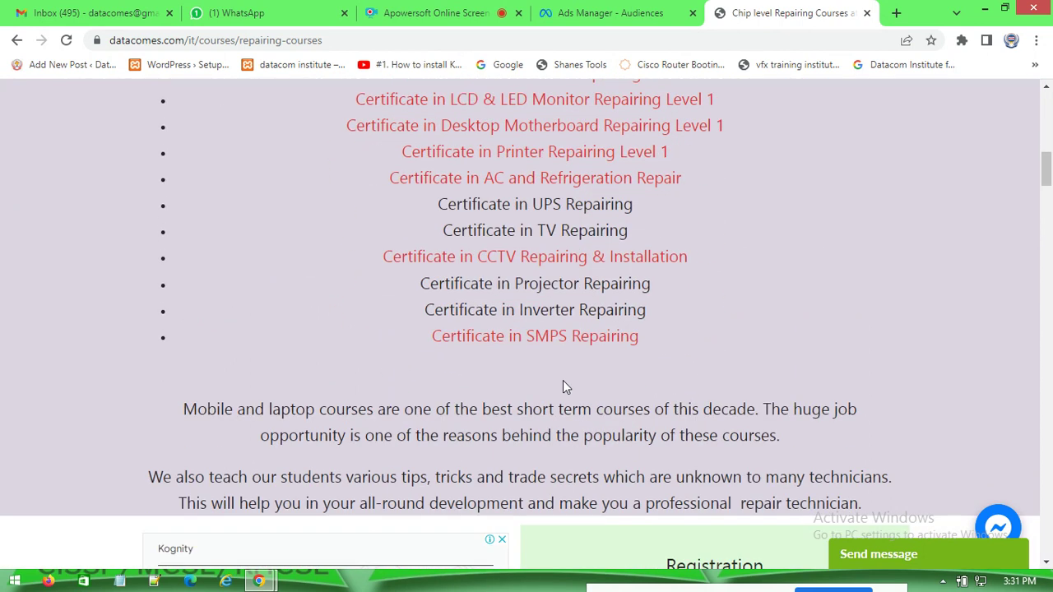
scroll(562, 386, "up", 5)
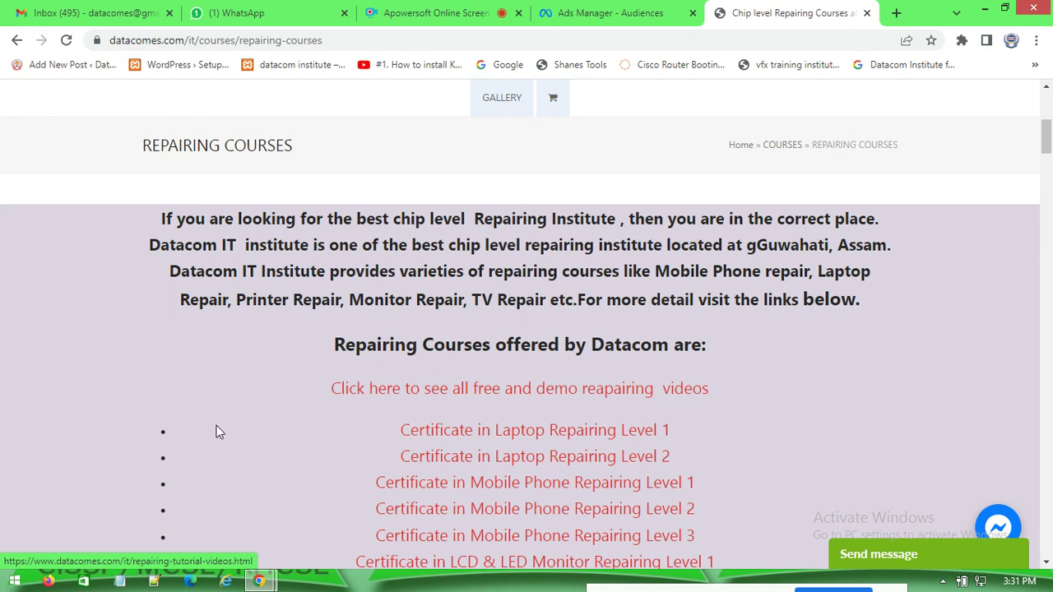
- Copy the full web address of the Repairing Courses page
left_click(305, 41)
key("ctrl+c")
right_click(302, 44)
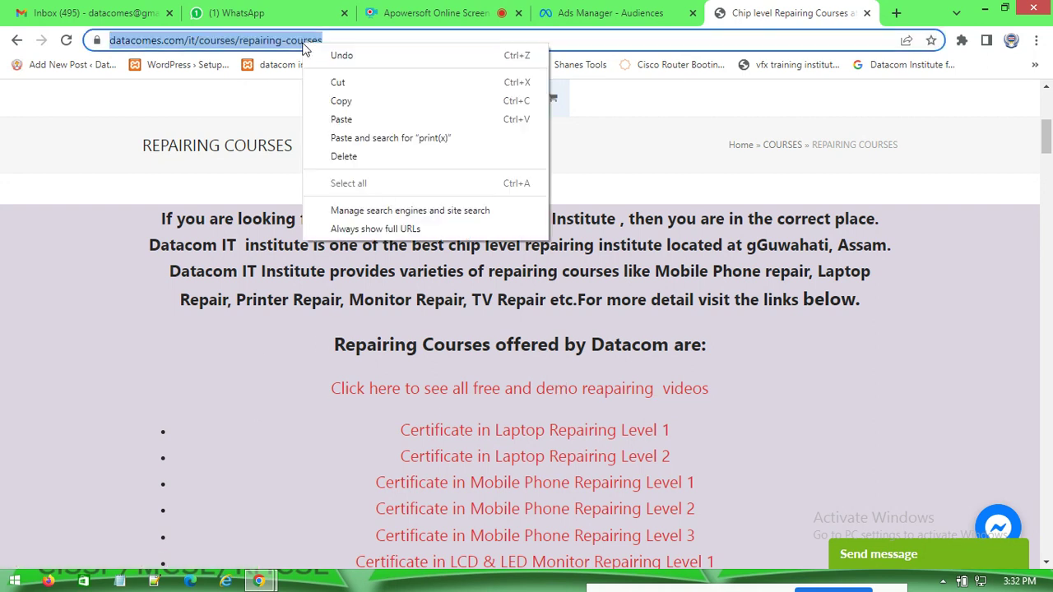
left_click(330, 102)
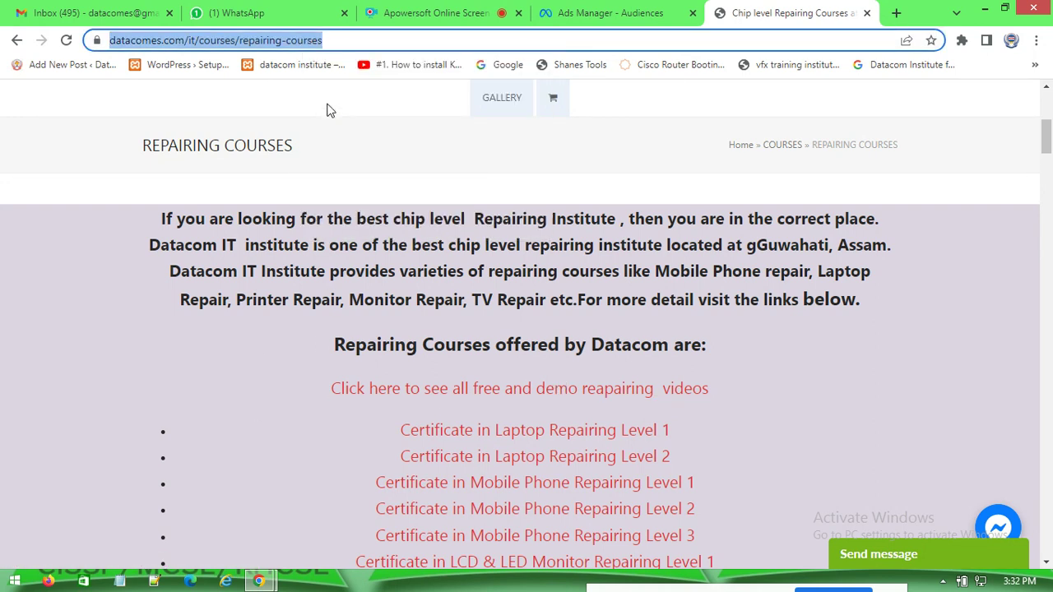
left_click(576, 12)
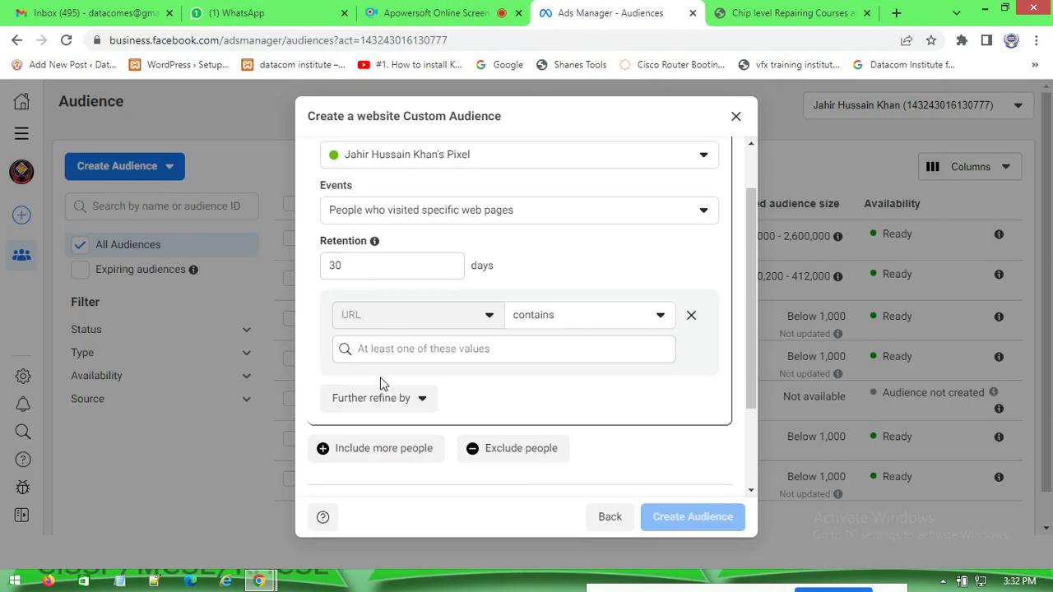
right_click(388, 346)
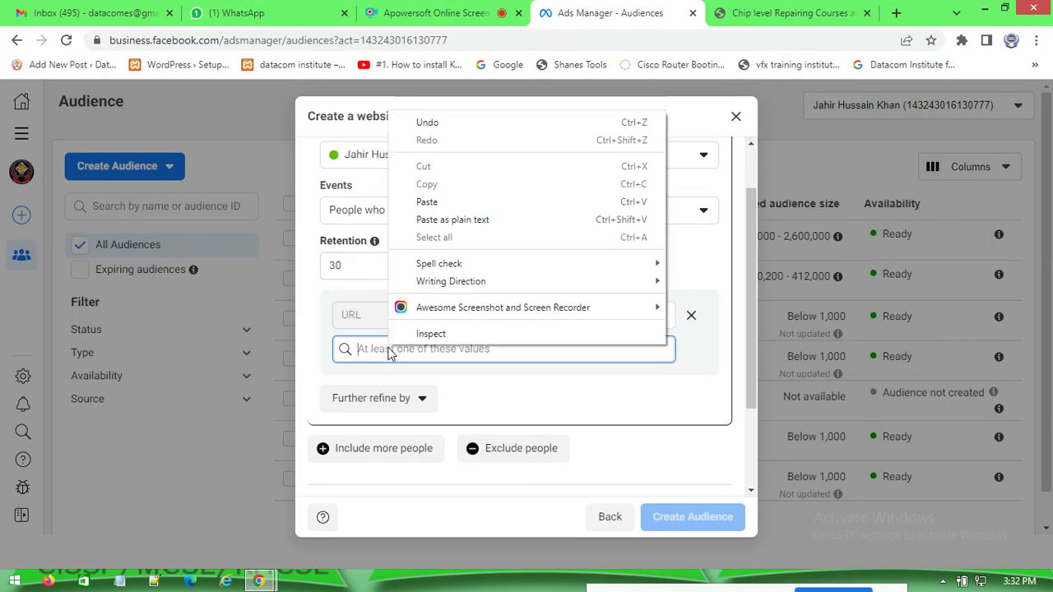
left_click(441, 203)
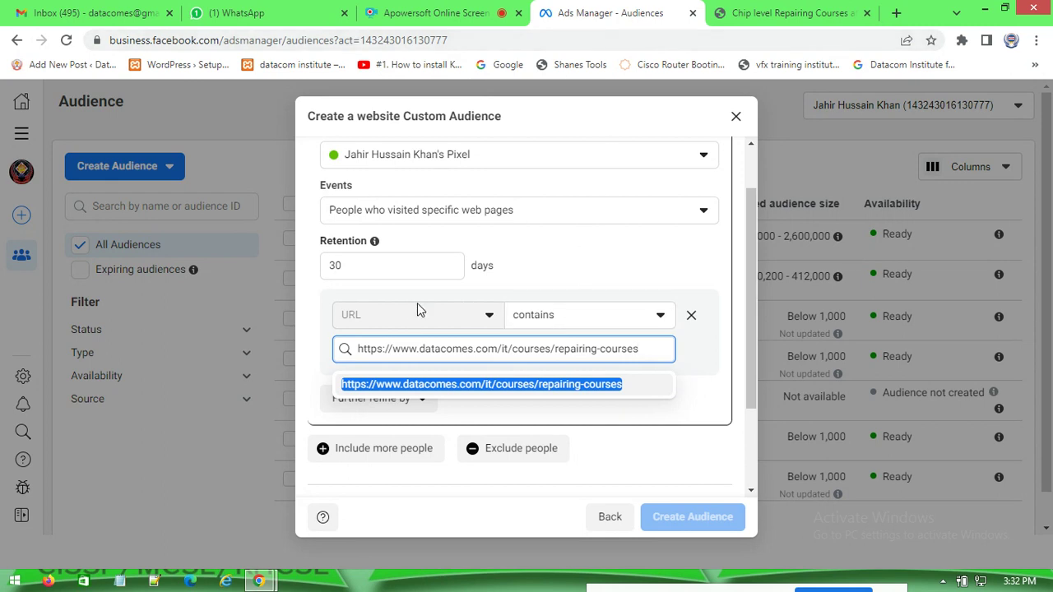
left_click(605, 326)
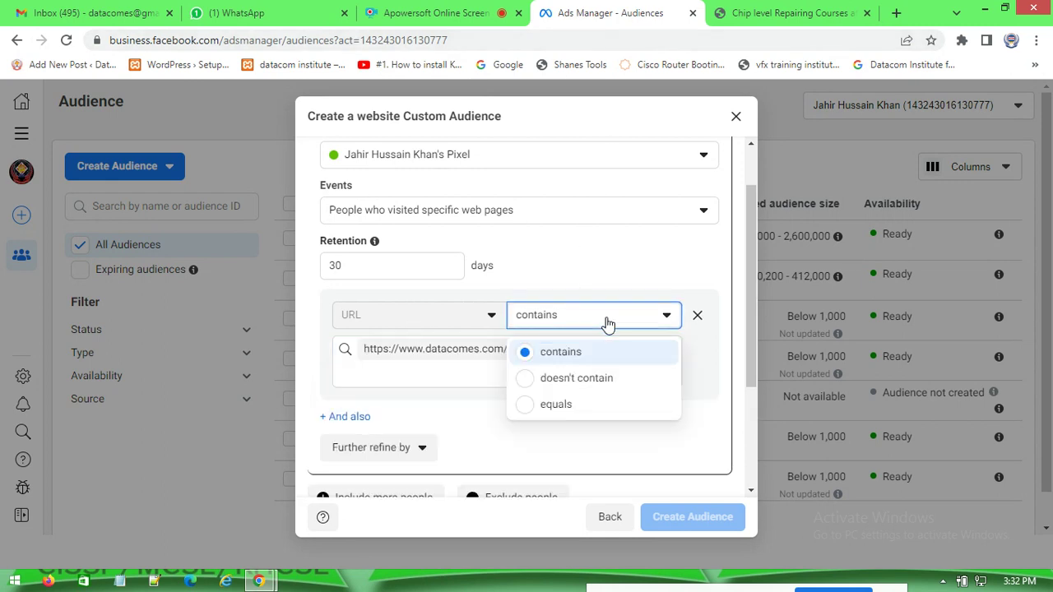
left_click(557, 406)
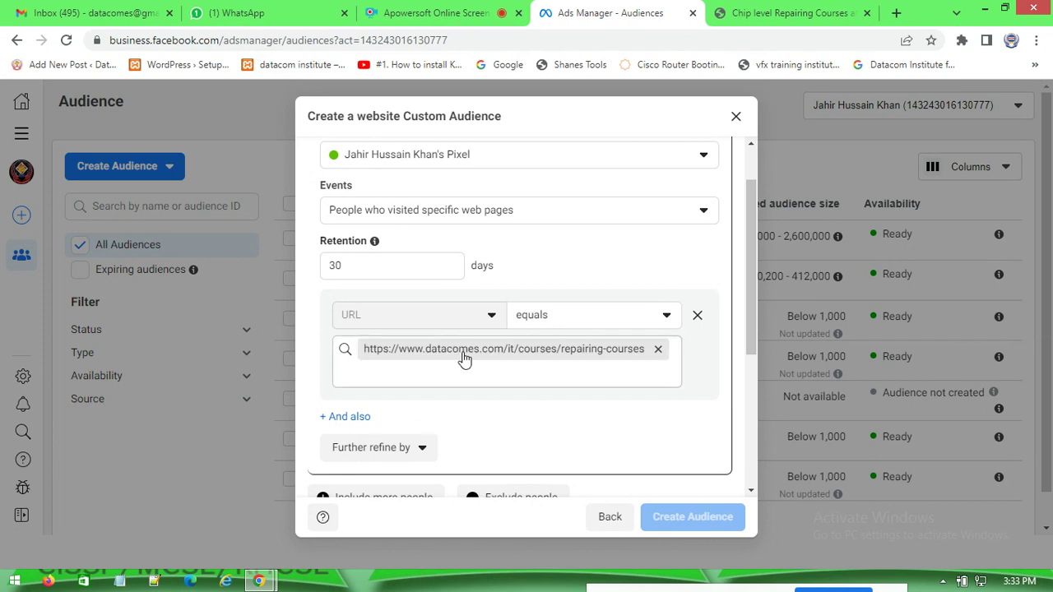
- Add an And also URL condition below the repairing-courses rule
scroll(511, 430, "down", 2)
scroll(563, 261, "up", 1)
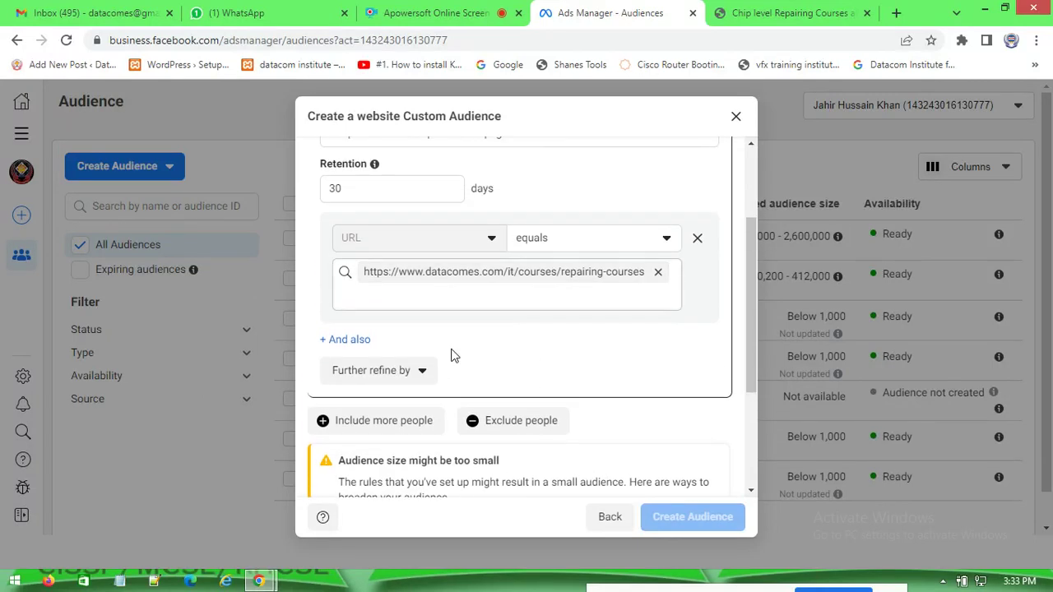
left_click(342, 346)
- Switch to the institute's site, open the Certificate in LCD & LED Monitor Repairing Level 1 course, and copy its page address
left_click(785, 13)
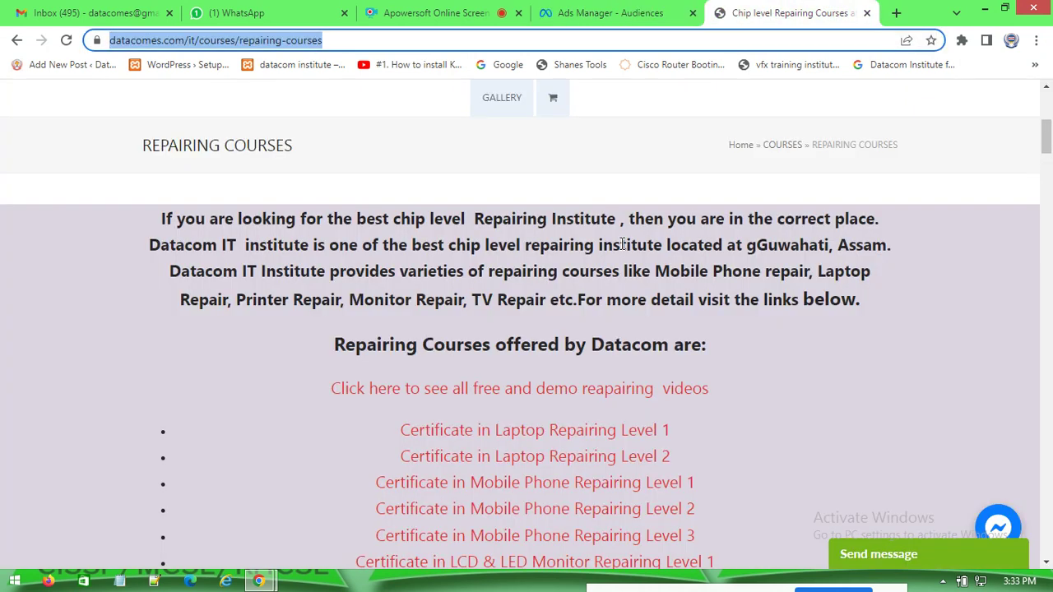
scroll(534, 438, "down", 1)
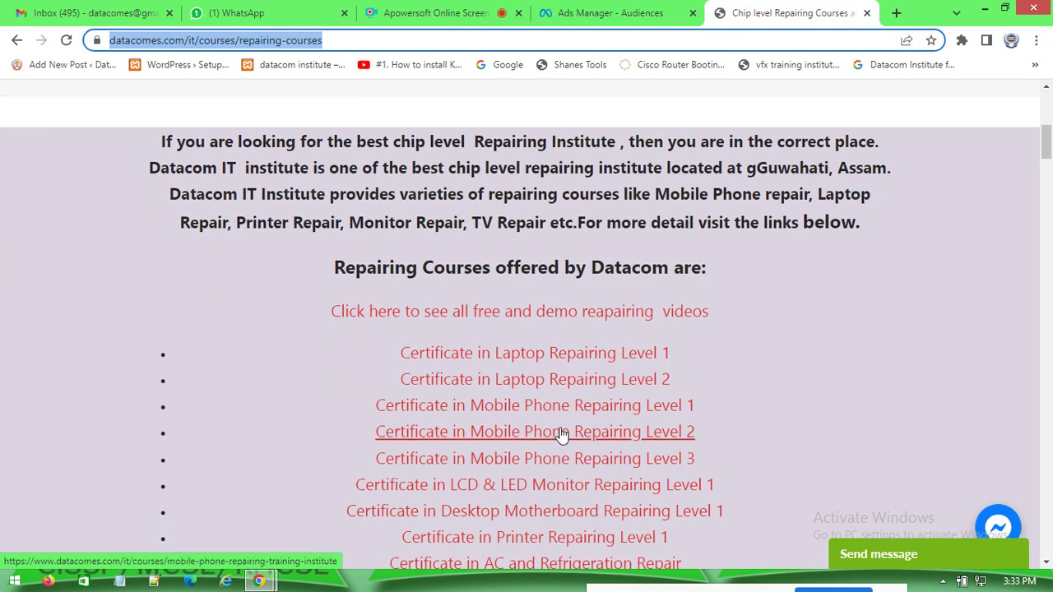
left_click(535, 492)
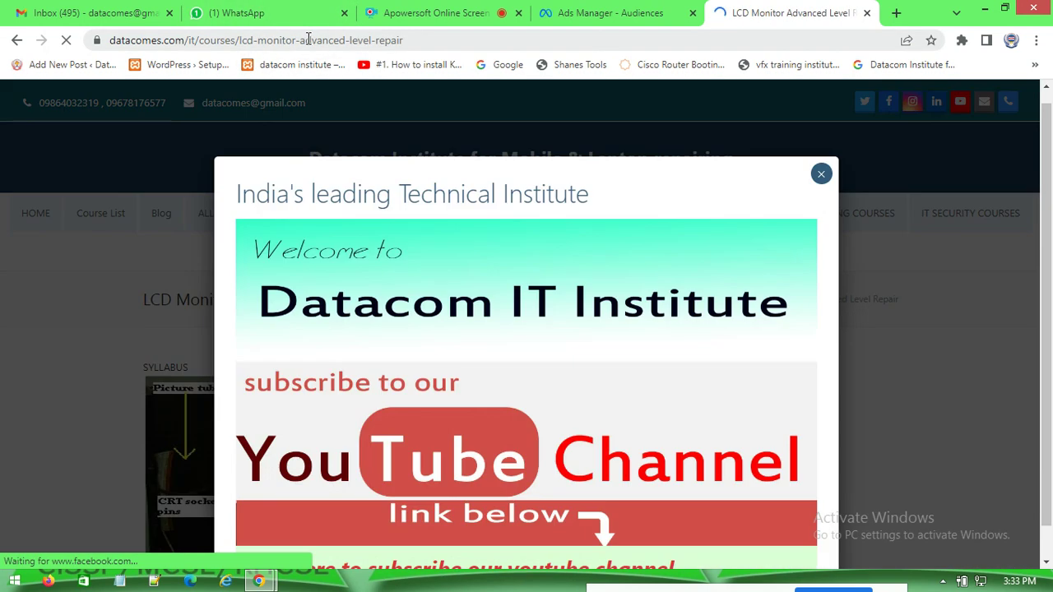
left_click(822, 173)
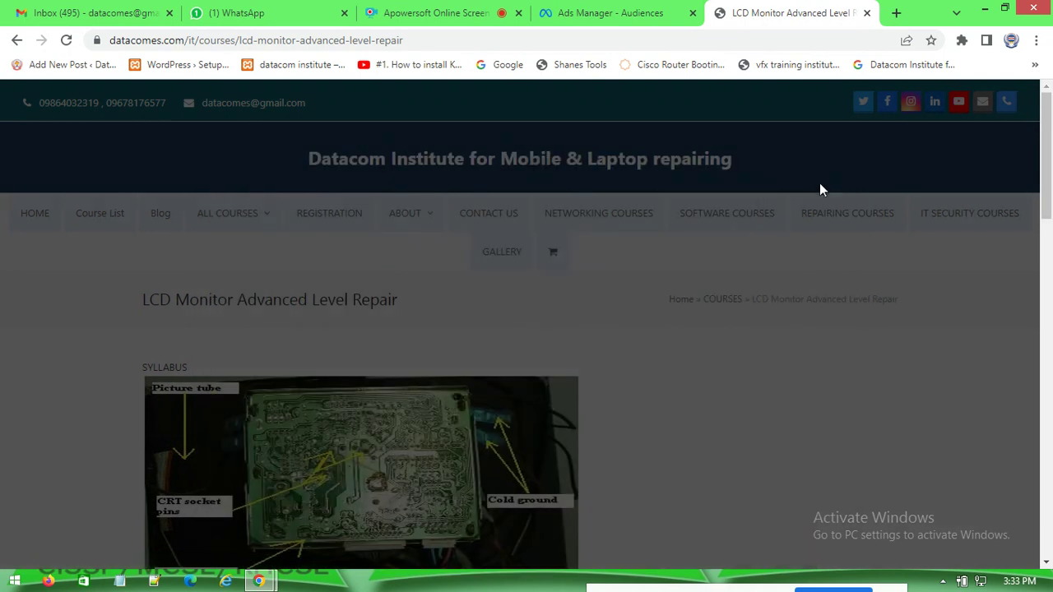
left_click(337, 40)
right_click(337, 40)
left_click(352, 100)
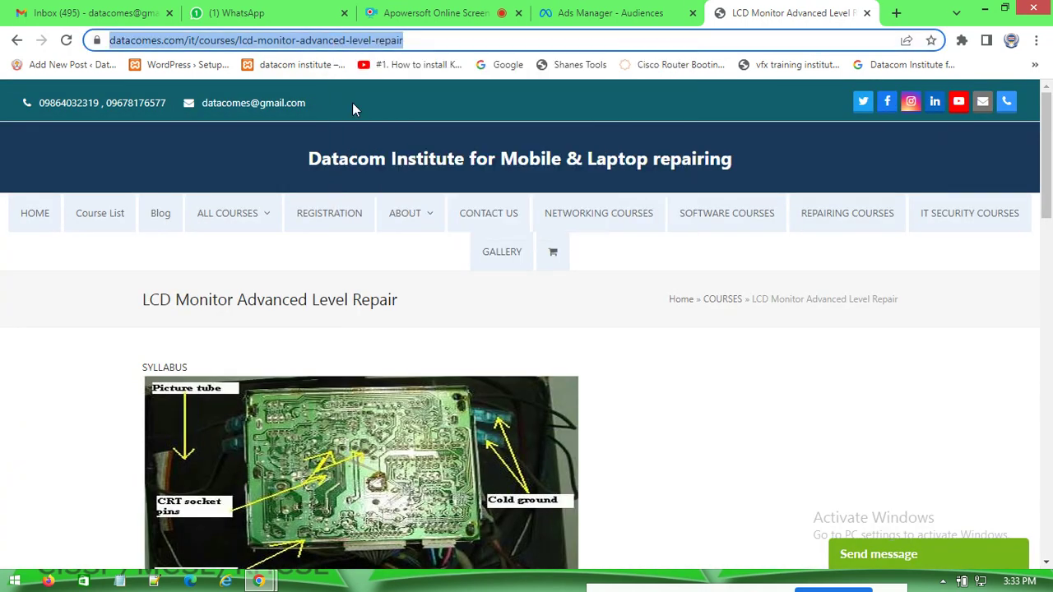
left_click(672, 10)
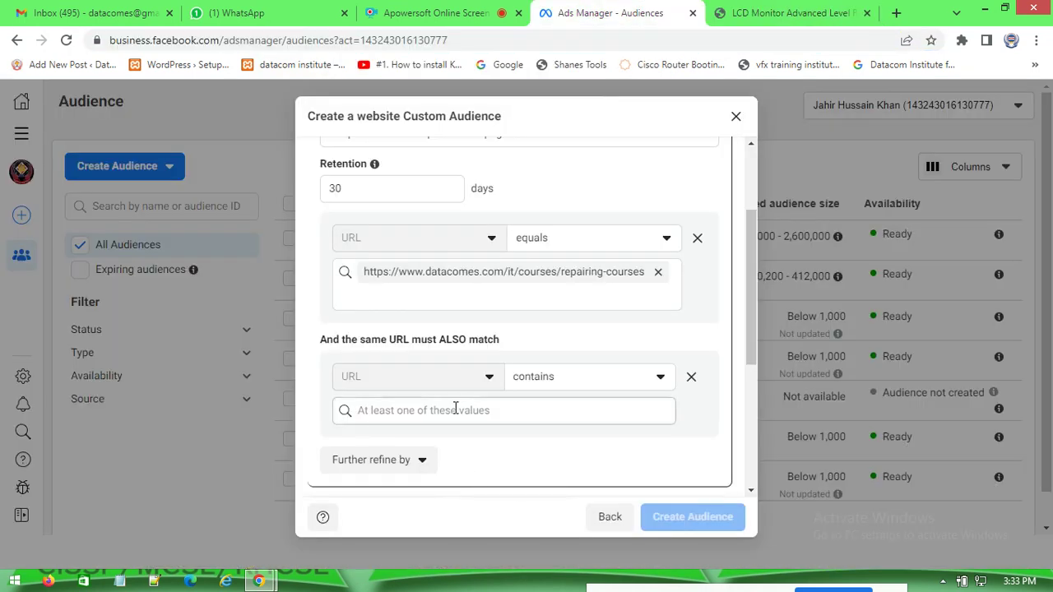
right_click(454, 408)
left_click(494, 264)
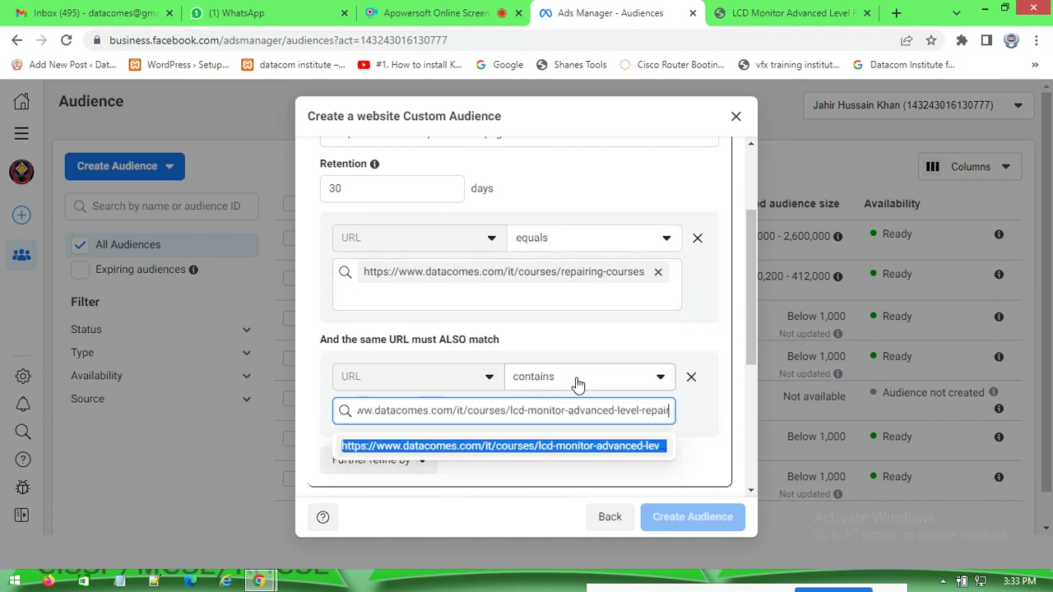
left_click(574, 384)
left_click(553, 467)
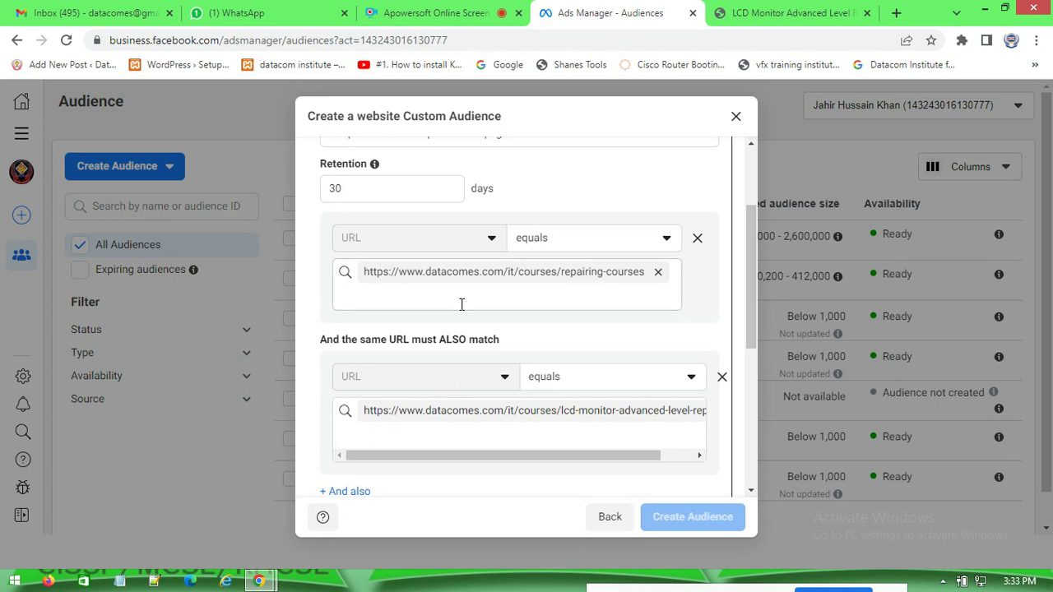
- Examine the Further refine by options, and review the audience's criteria, URL conditions and the options to include or exclude people
scroll(463, 308, "down", 1)
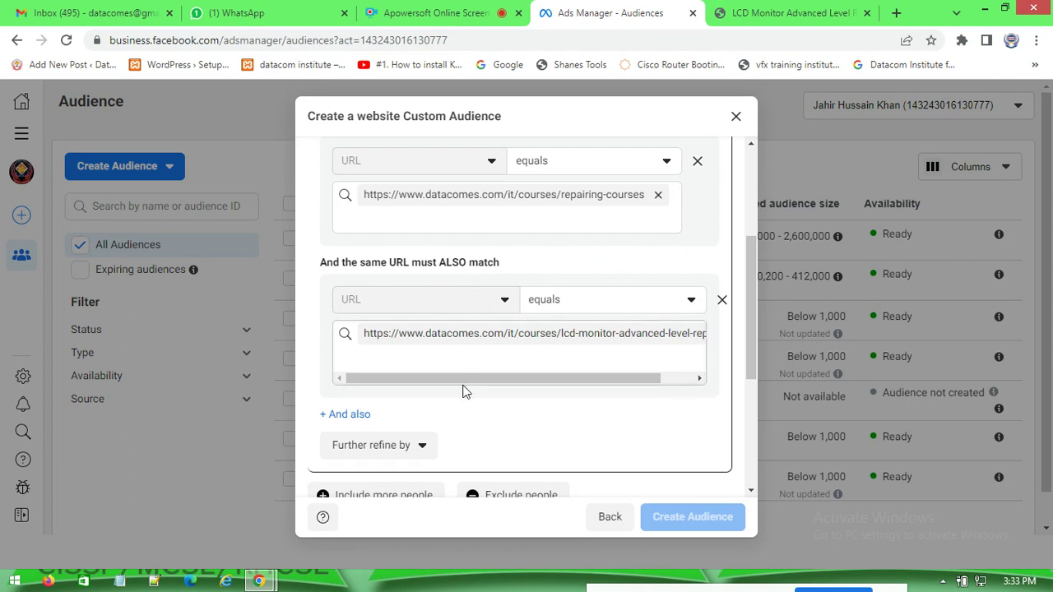
scroll(463, 392, "down", 1)
left_click(426, 379)
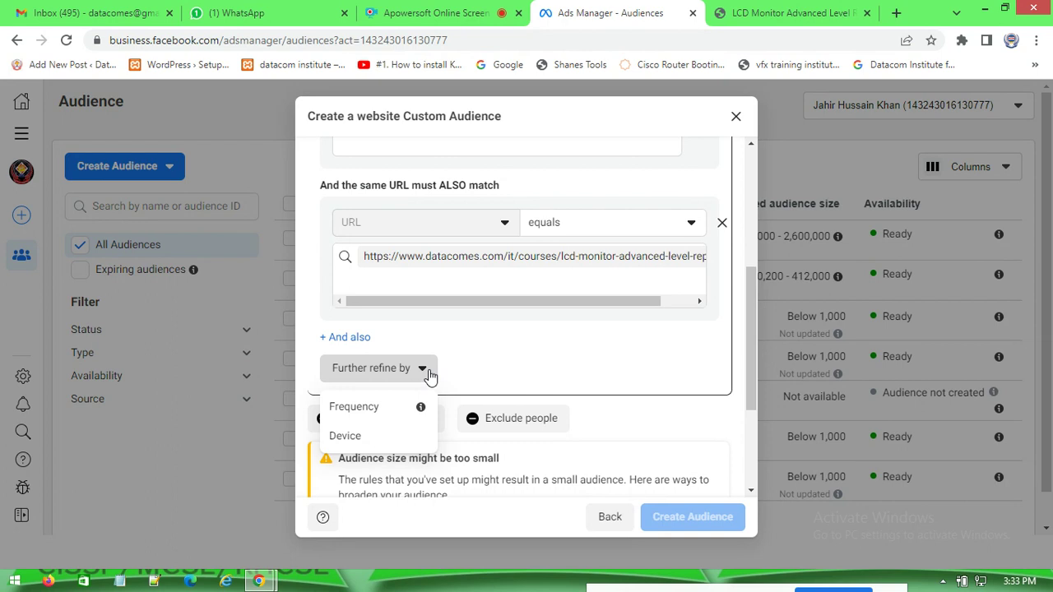
left_click(478, 358)
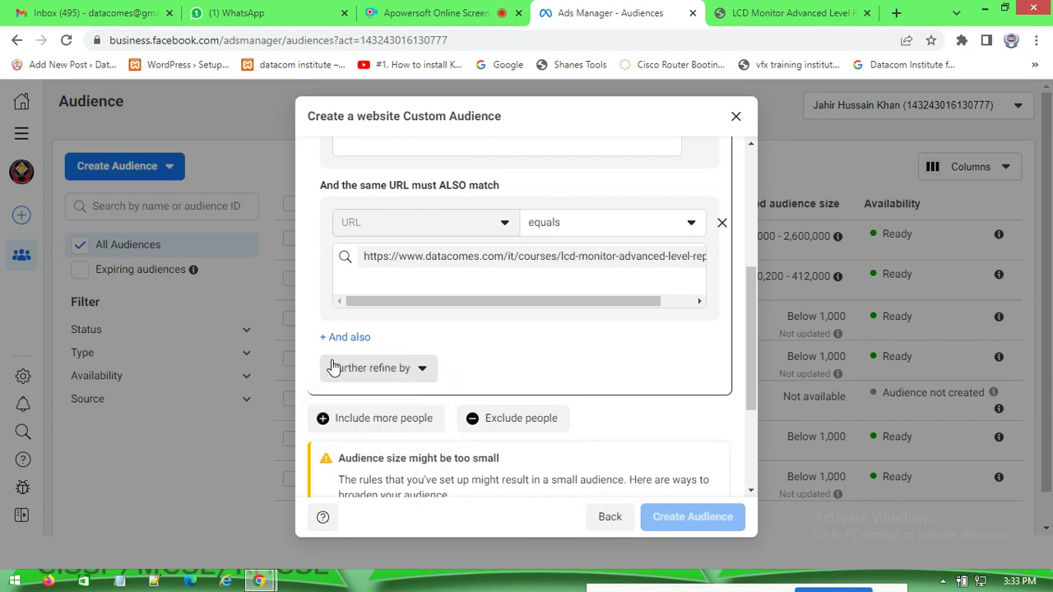
scroll(562, 372, "up", 1)
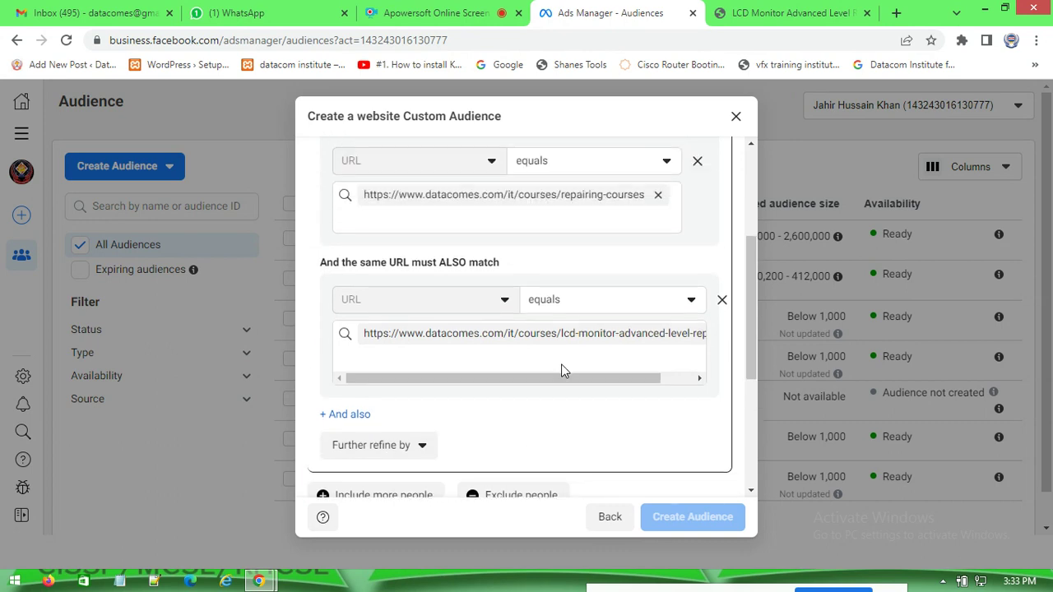
scroll(561, 370, "up", 1)
scroll(563, 372, "up", 2)
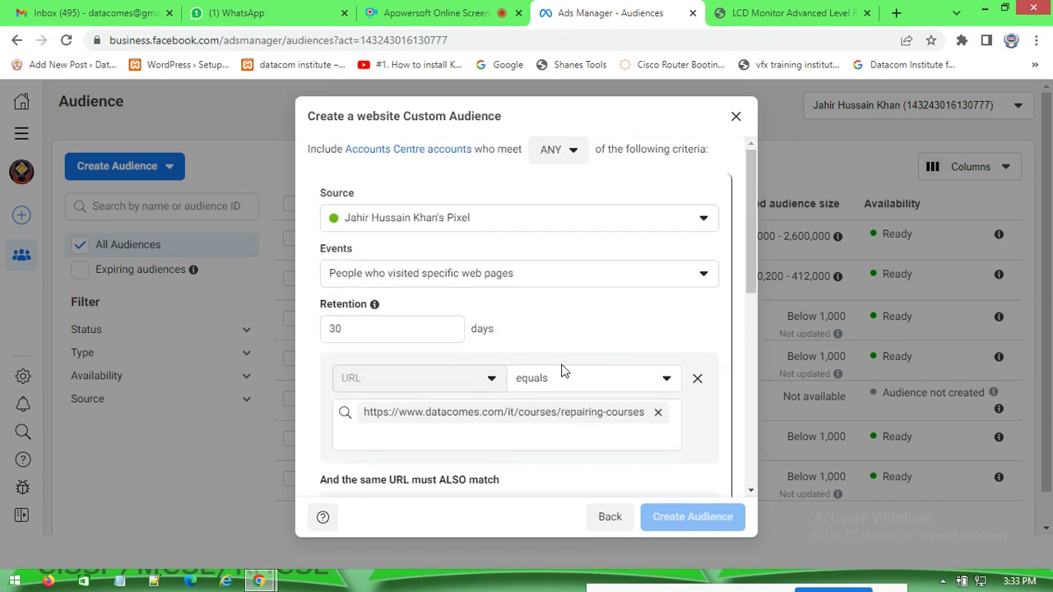
scroll(562, 371, "down", 3)
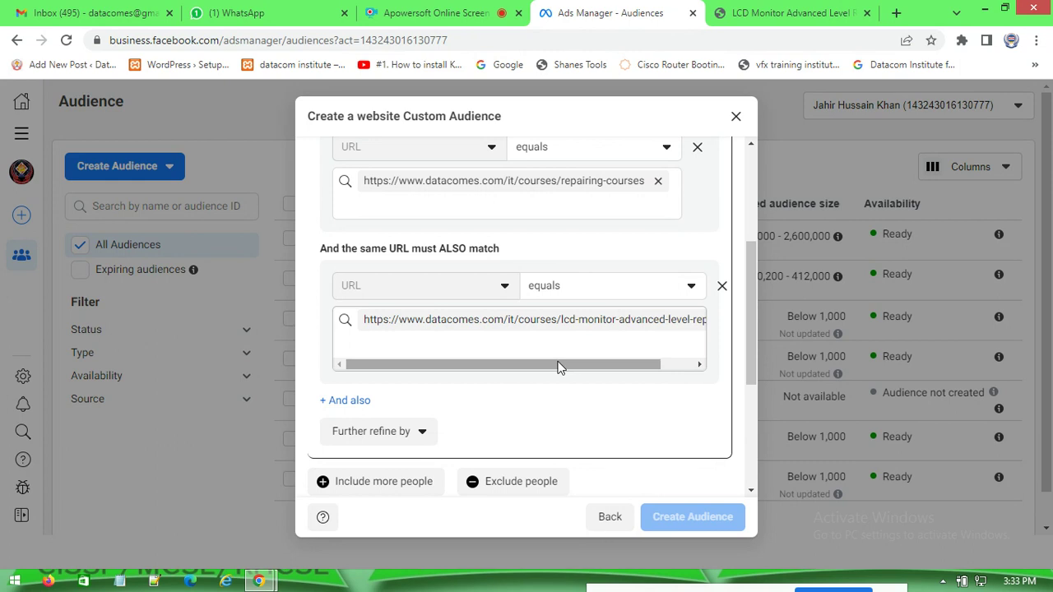
scroll(559, 370, "down", 2)
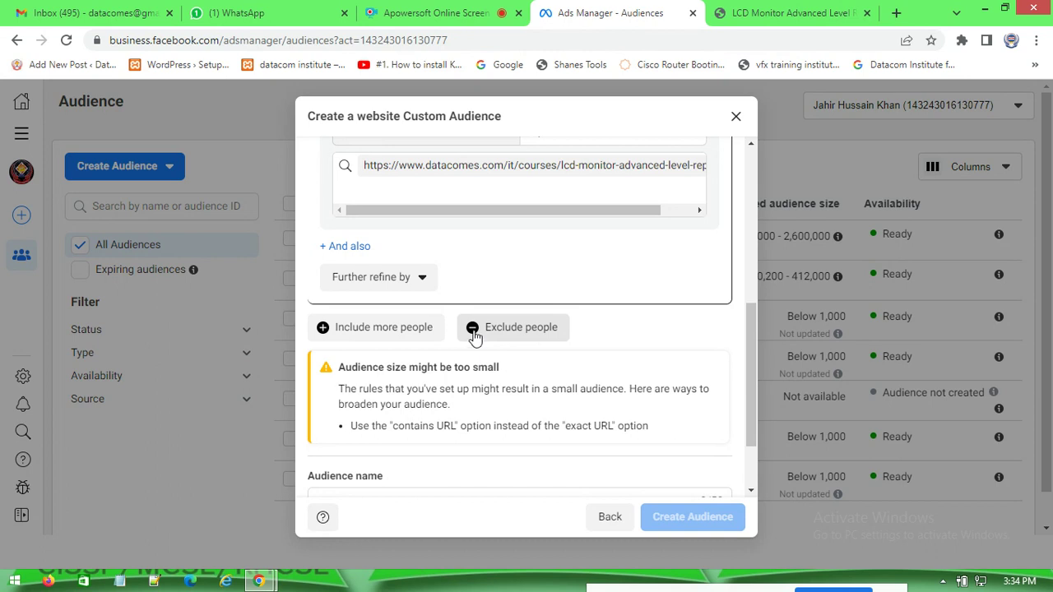
scroll(471, 331, "up", 1)
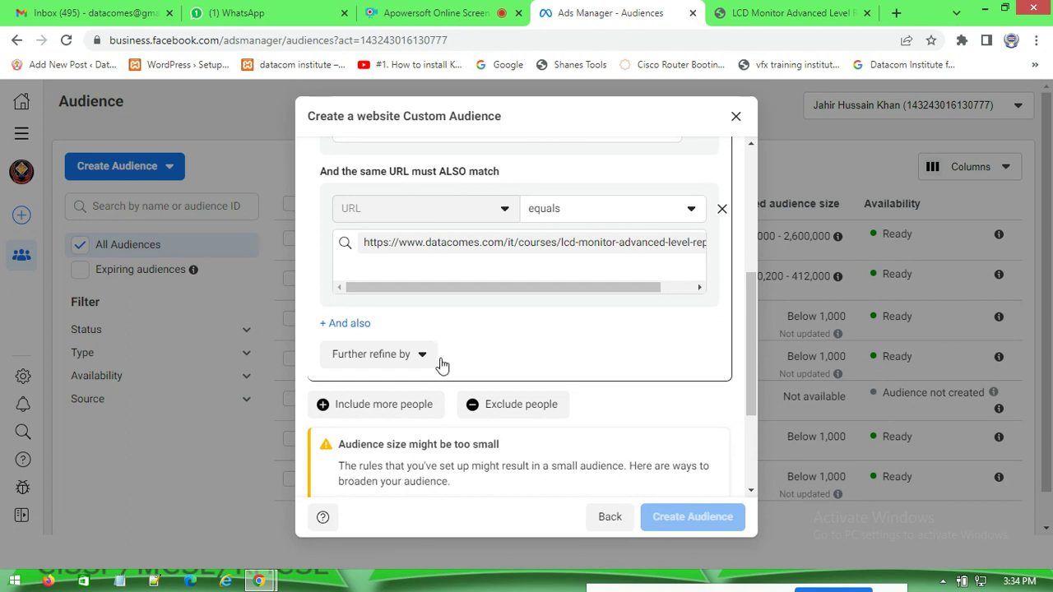
scroll(430, 345, "down", 1)
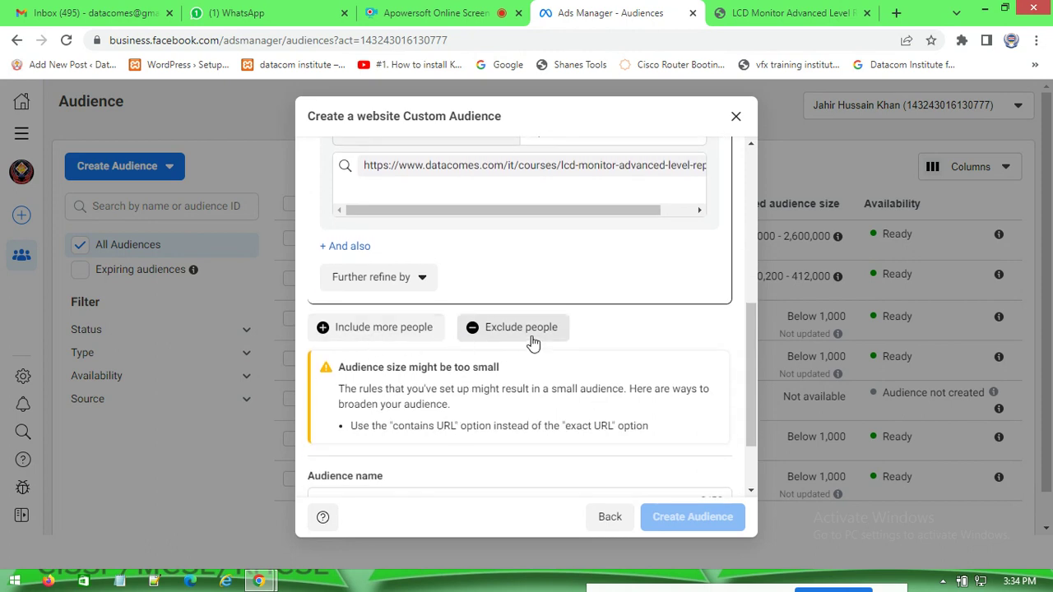
left_click(432, 332)
scroll(387, 396, "down", 2)
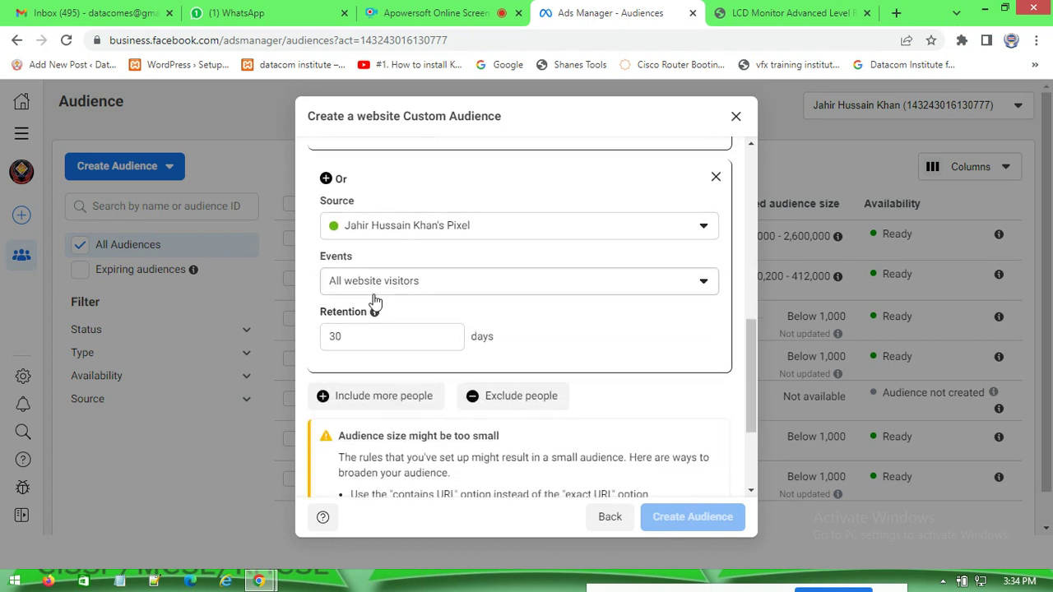
scroll(477, 260, "up", 4)
scroll(481, 384, "down", 3)
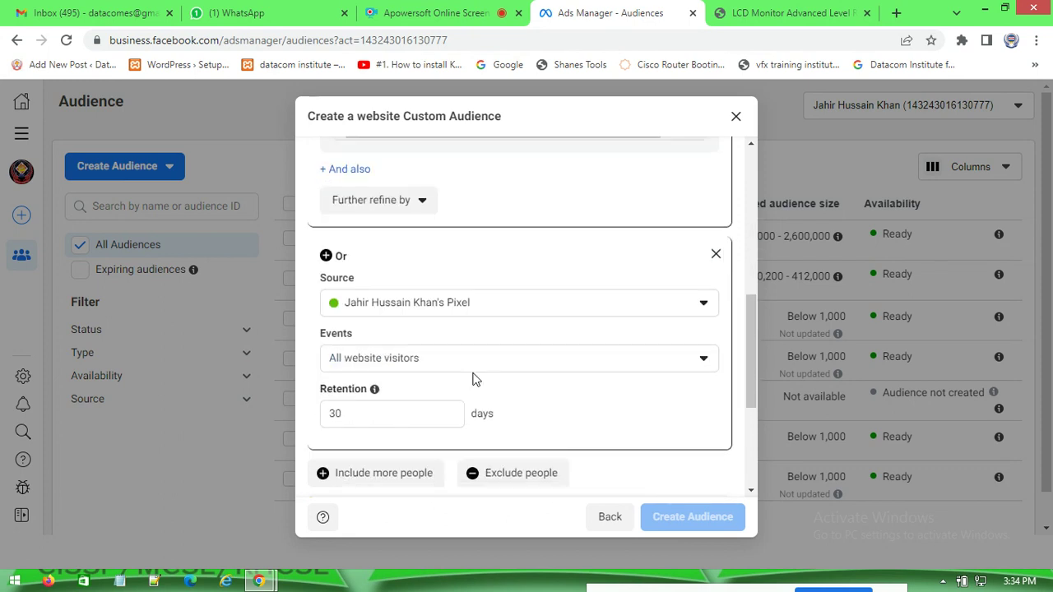
left_click(716, 254)
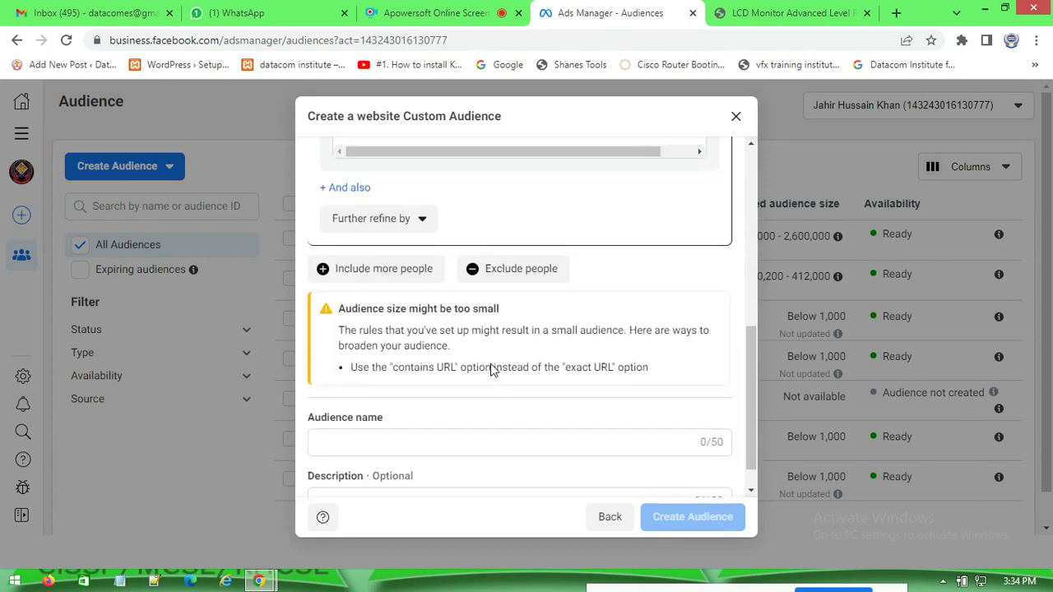
- Review the audience's two URL conditions and open the event choices of the first rule
scroll(491, 369, "up", 2)
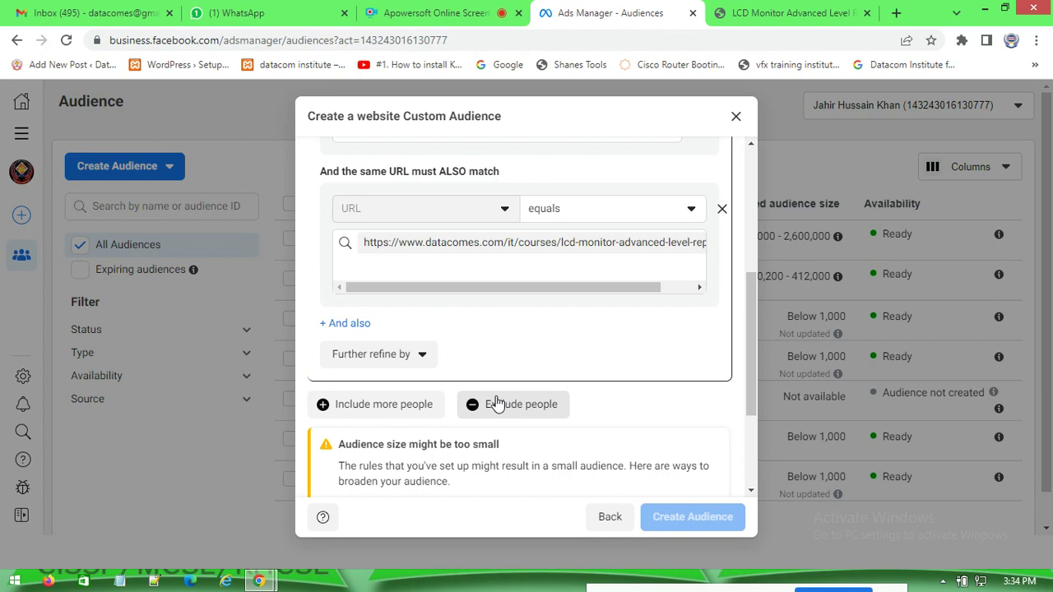
scroll(497, 407, "up", 4)
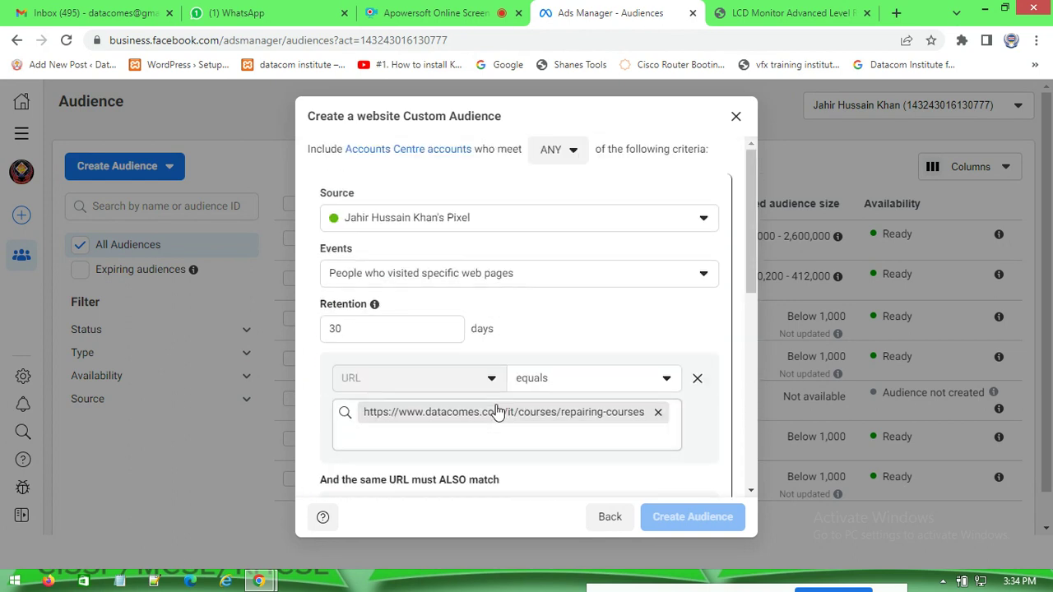
scroll(498, 407, "down", 2)
scroll(496, 403, "up", 2)
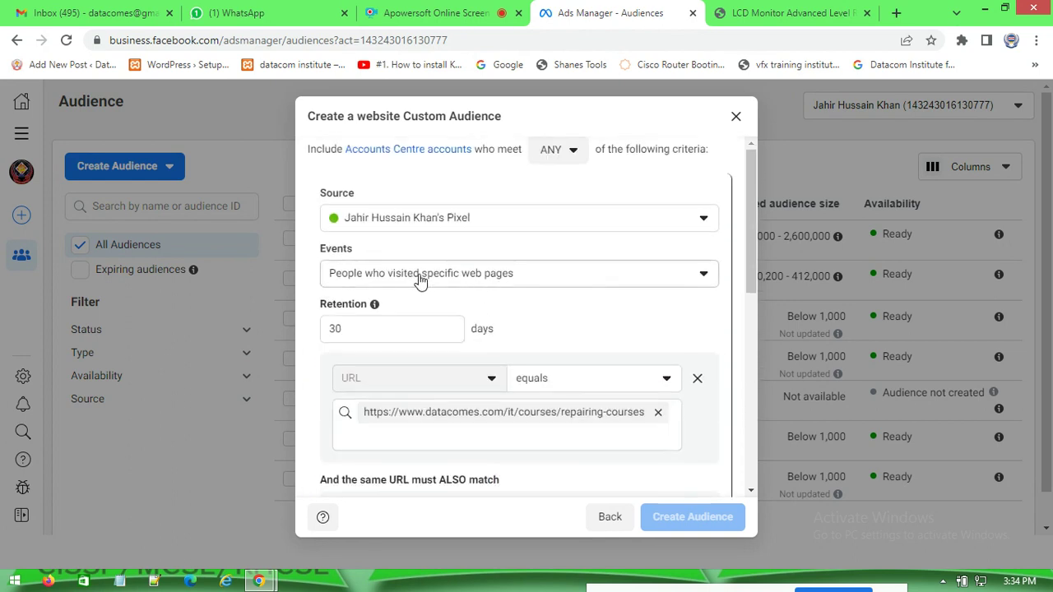
left_click(393, 280)
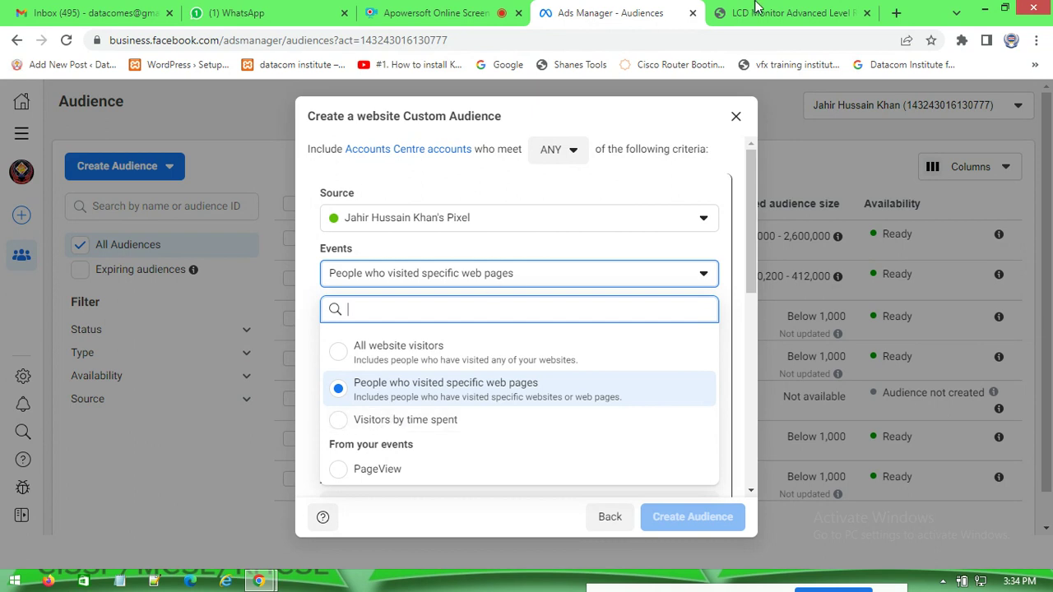
- Switch to the LCD monitor advanced level repair course page and look through its syllabus and enquiry form
left_click(788, 12)
scroll(491, 406, "down", 3)
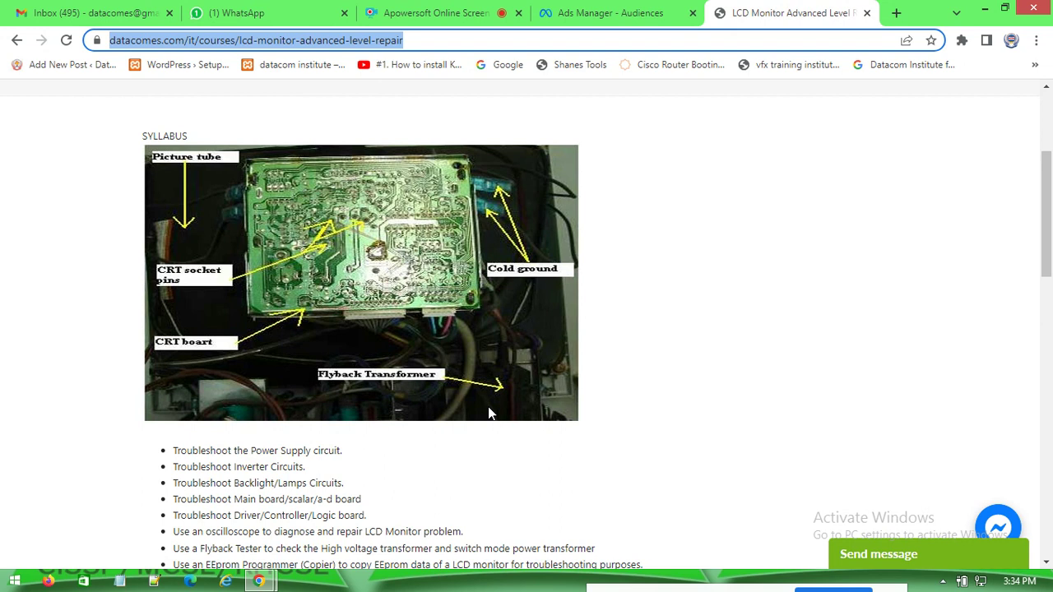
scroll(489, 413, "down", 2)
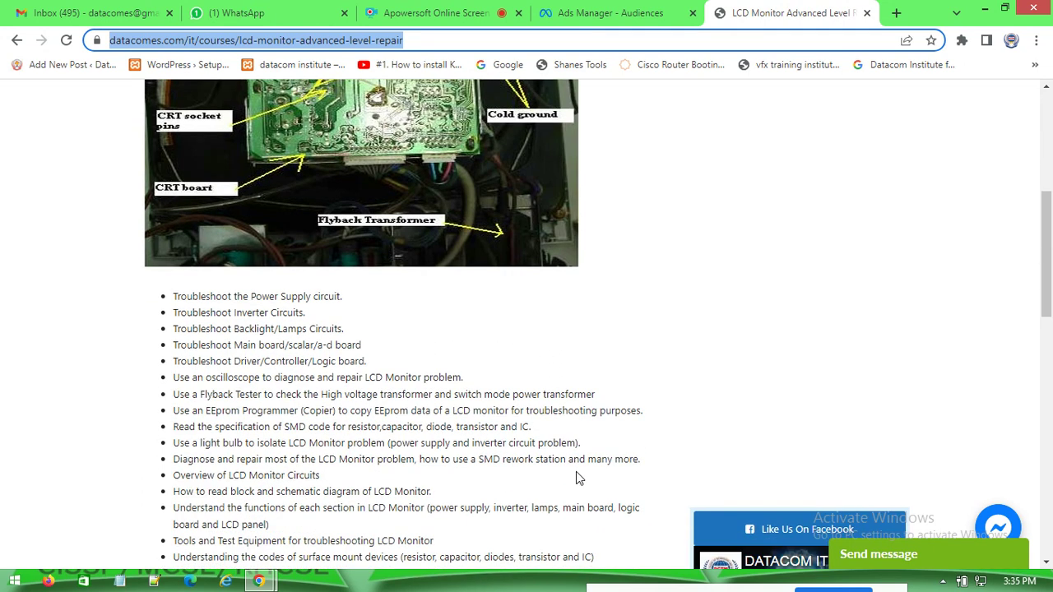
scroll(577, 480, "down", 10)
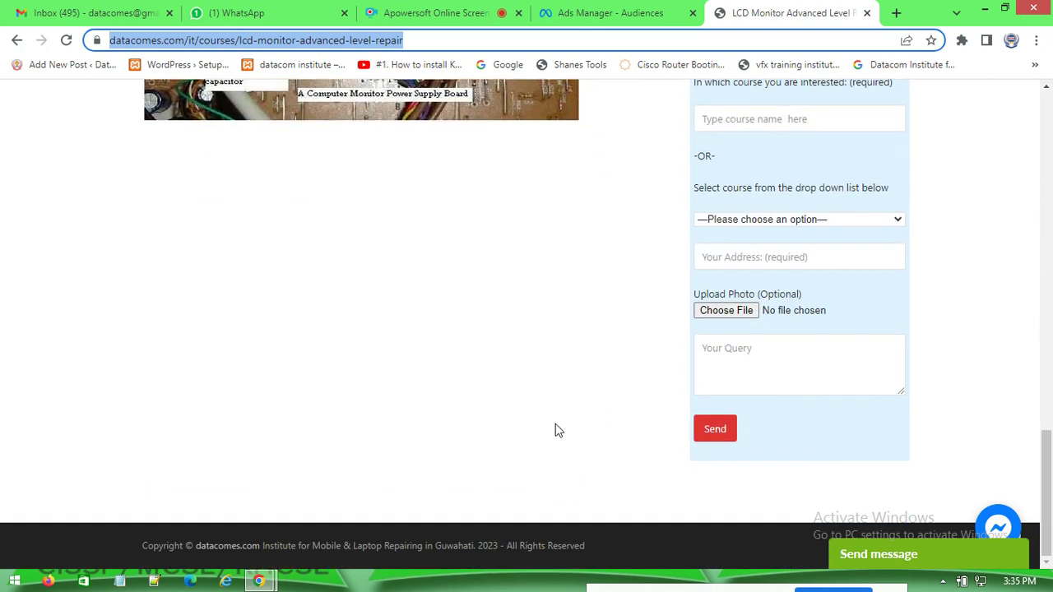
scroll(558, 426, "up", 10)
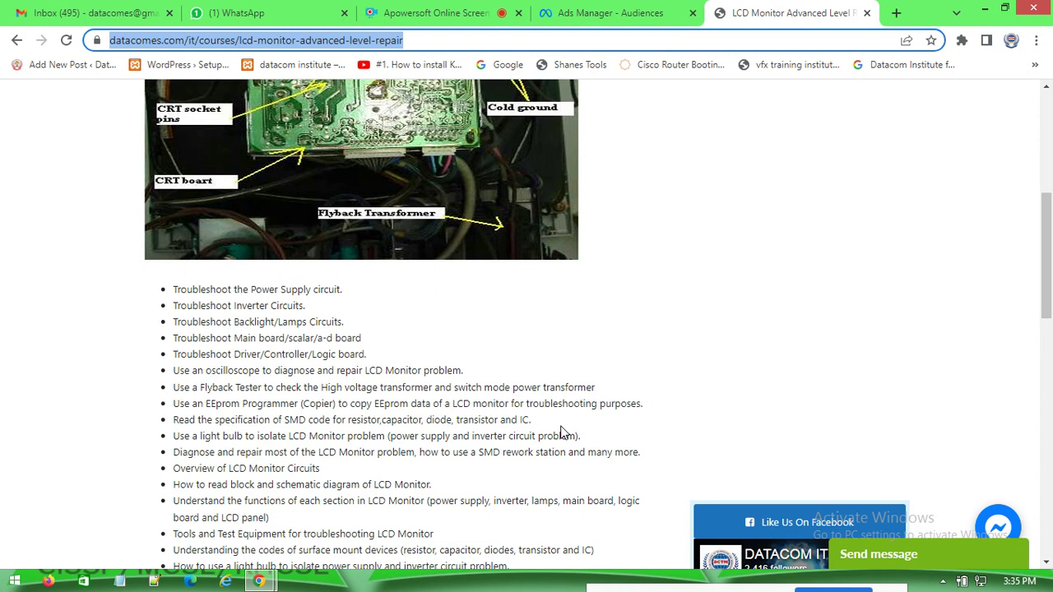
- Back in Ads Manager, change the audience's event to Visitors by time spent
left_click(634, 12)
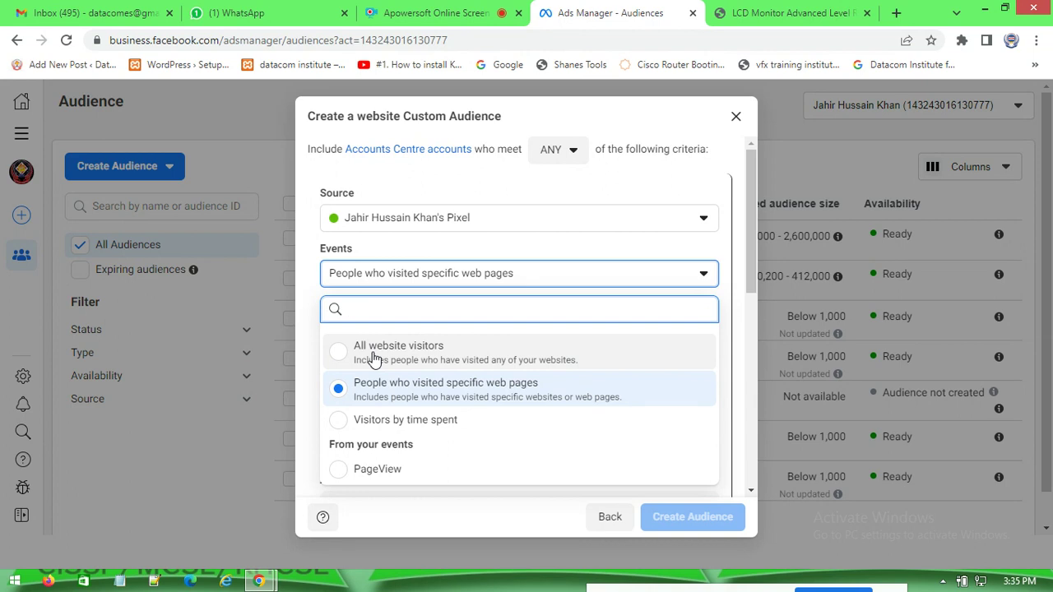
left_click(358, 422)
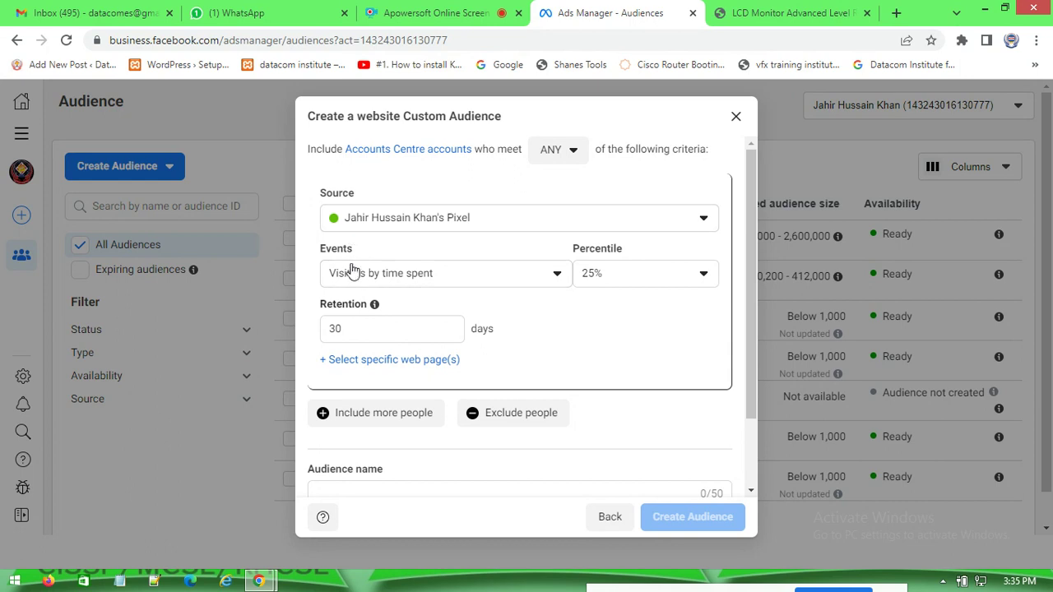
- Try the 10% and 5% percentile options for time spent, and set the percentile back to 25%
left_click(632, 283)
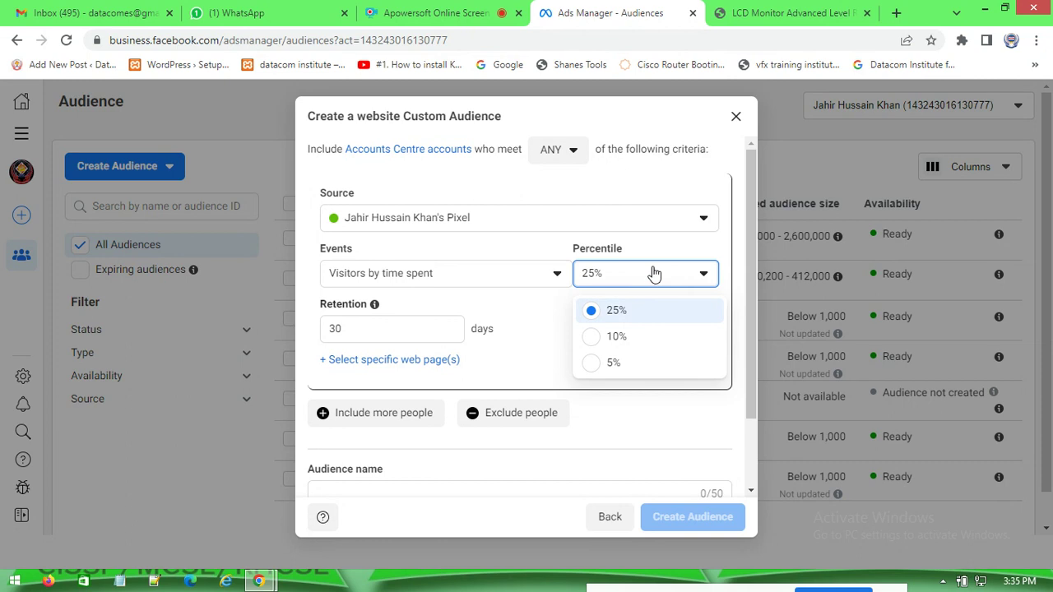
left_click(623, 353)
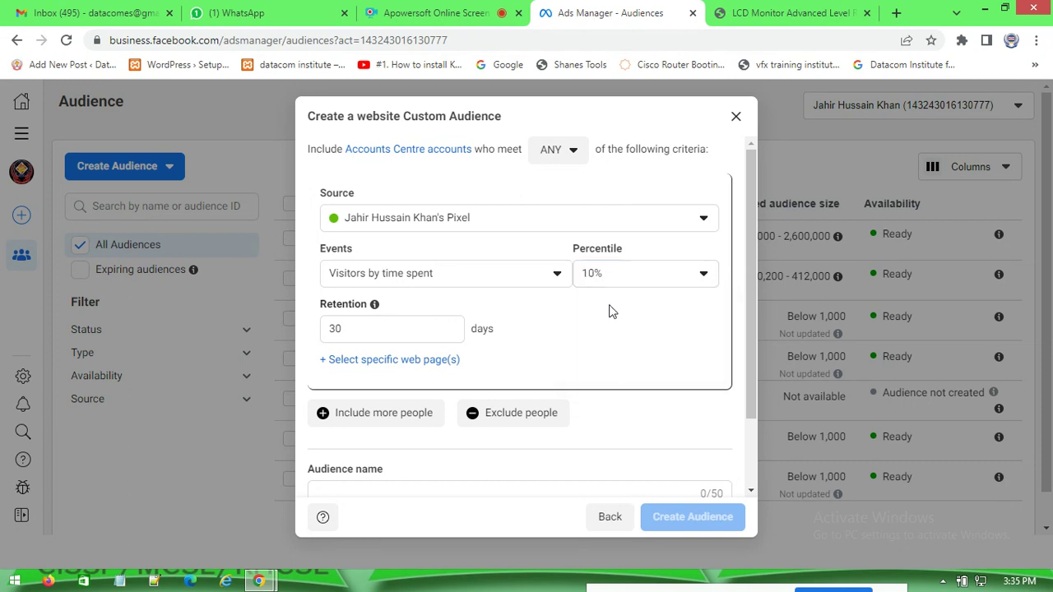
left_click(611, 280)
left_click(609, 364)
left_click(603, 280)
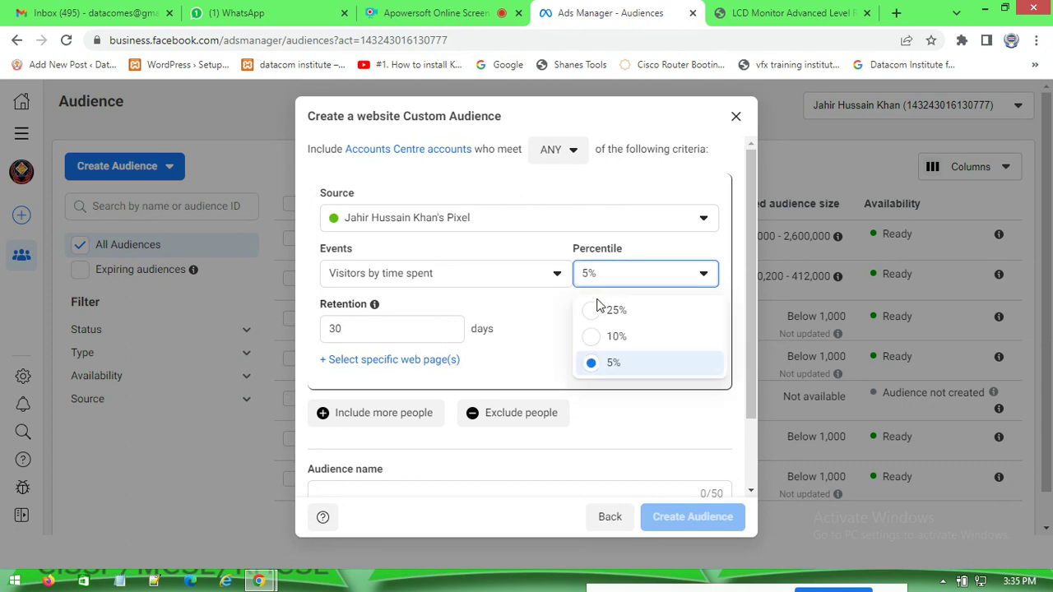
left_click(597, 317)
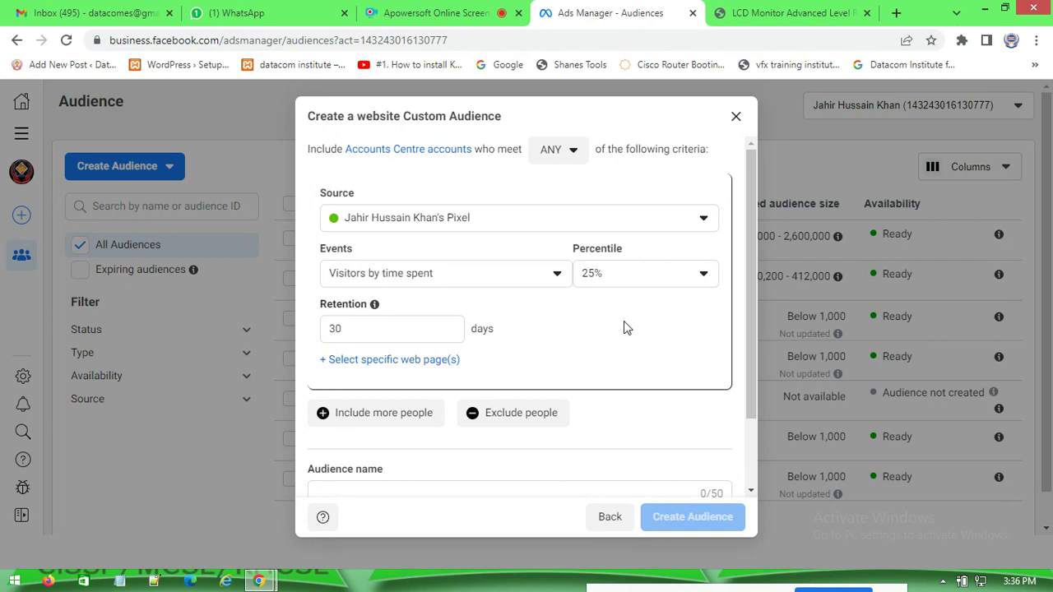
left_click(664, 278)
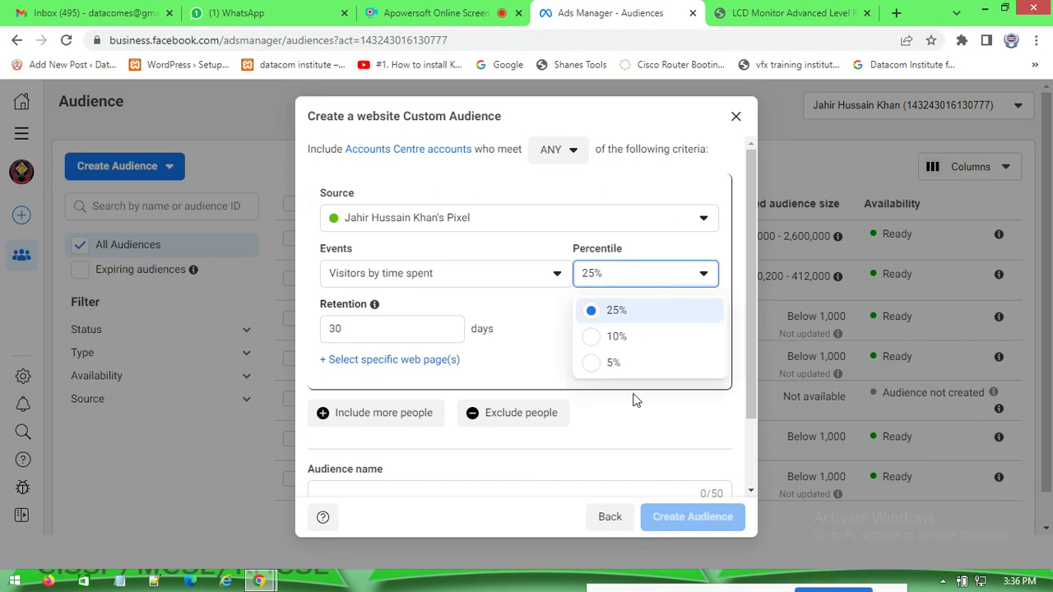
left_click(644, 277)
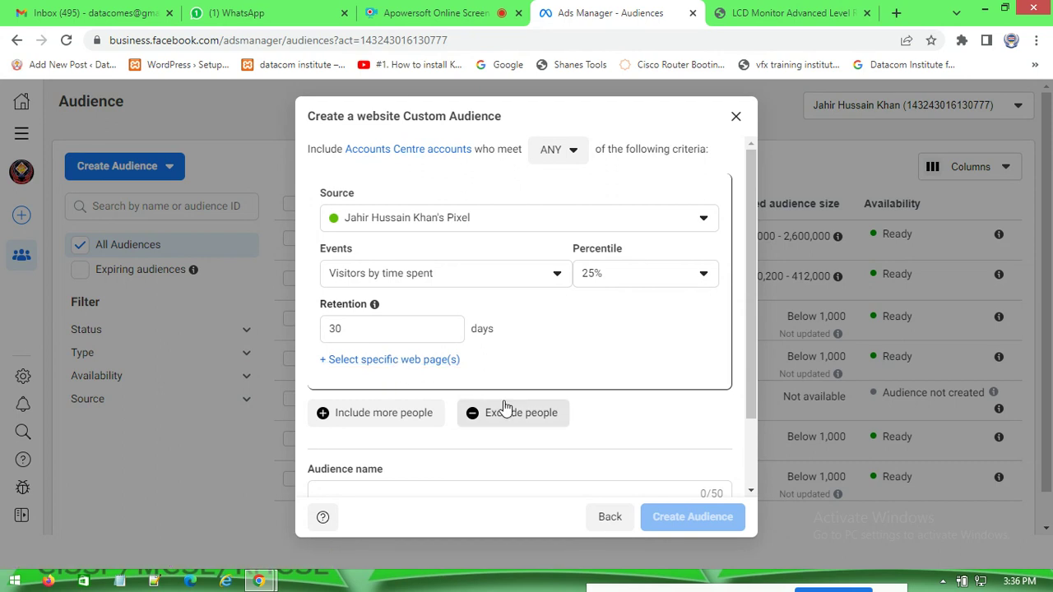
left_click_drag(752, 263, 747, 376)
left_click(344, 414)
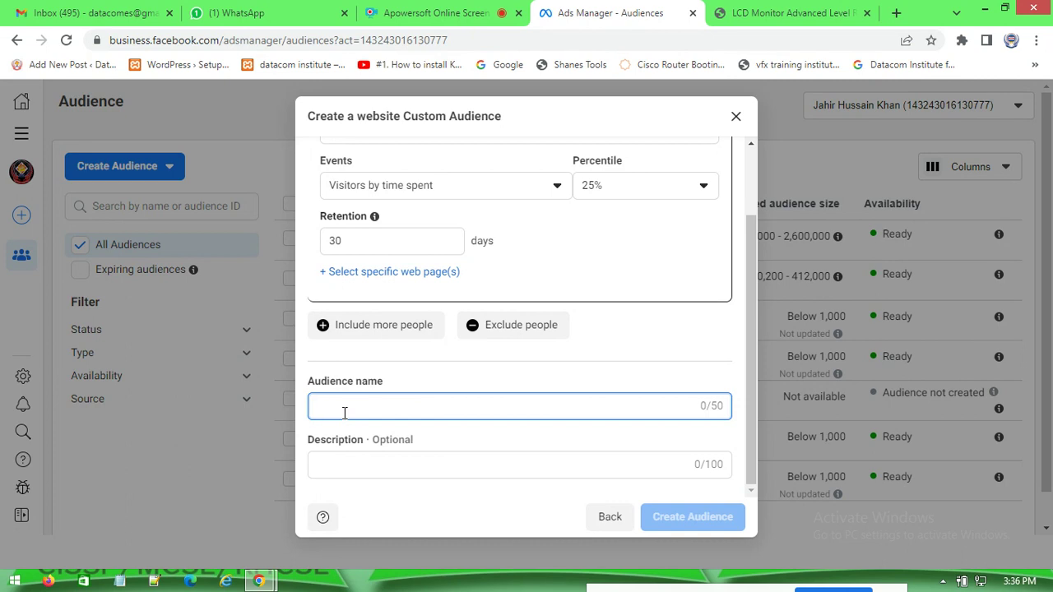
type("web")
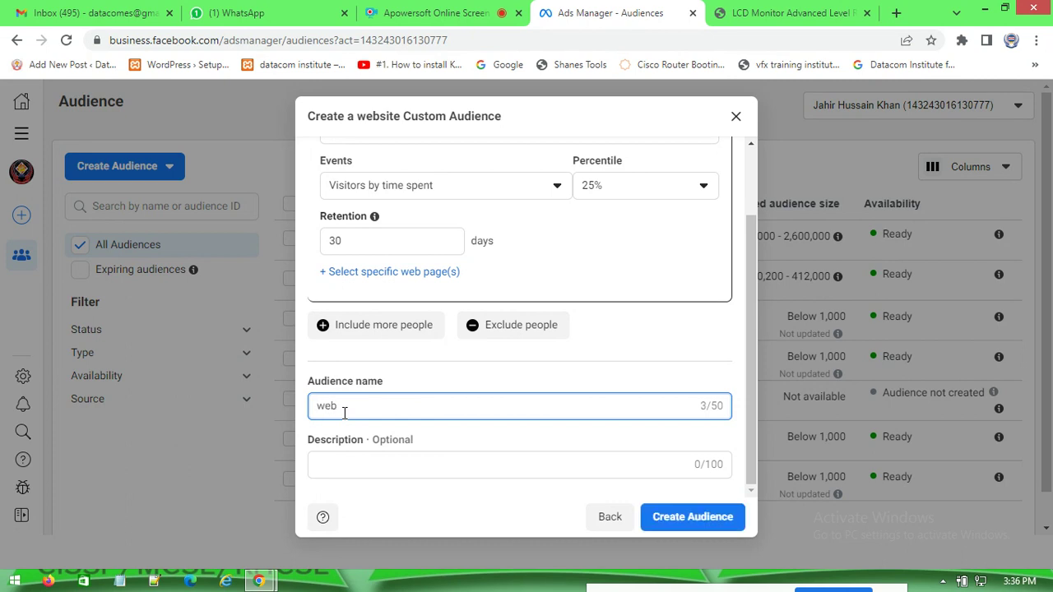
type("site visitors")
key("BackSpace")
key("BackSpace")
key("BackSpace")
type("ed")
key("BackSpace")
key("BackSpace")
key("BackSpace")
key("BackSpace")
key("BackSpace")
key("BackSpace")
key("BackSpace")
key("BackSpace")
key("BackSpace")
key("BackSpace")
key("BackSpace")
key("BackSpace")
key("BackSpace")
key("BackSpace")
key("BackSpace")
key("BackSpace")
key("BackSpace")
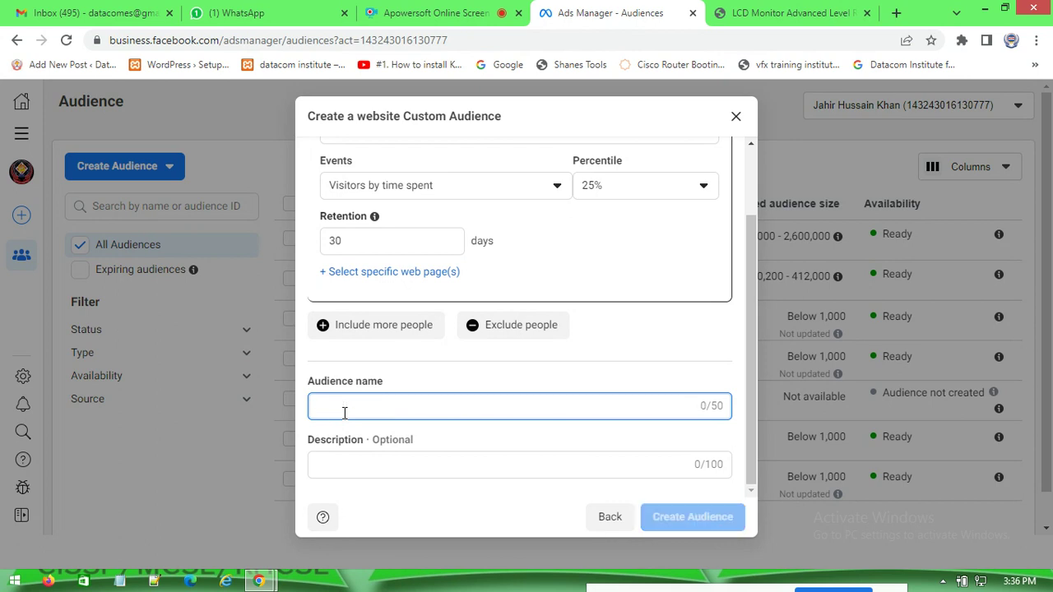
- Name the audience "audience visited my repairing page of datacom", create it, and return to the full audience list
type("aud")
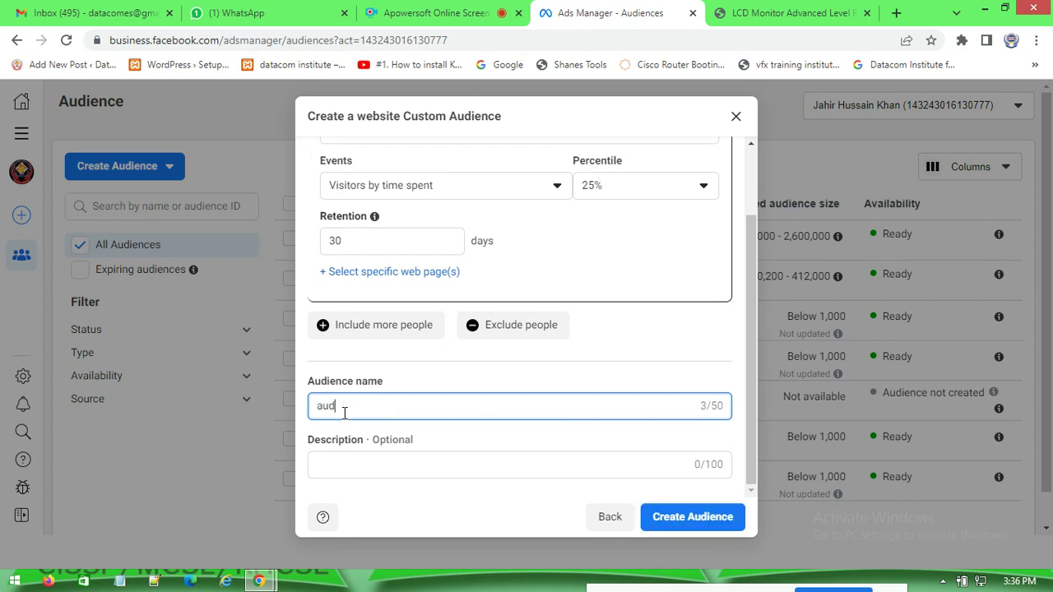
type("ience visited my repa")
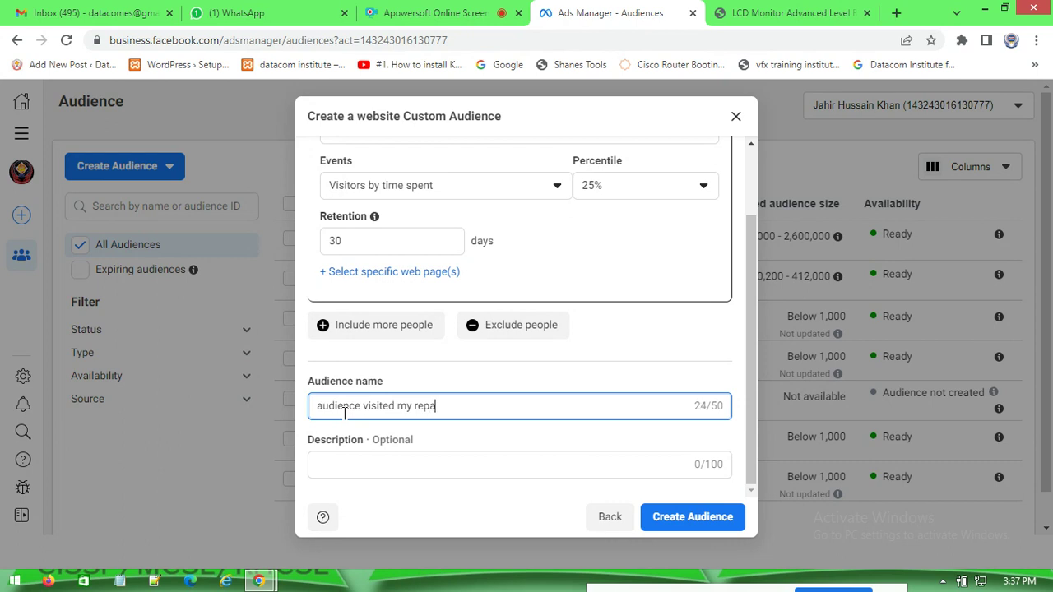
type("iring page of datacom")
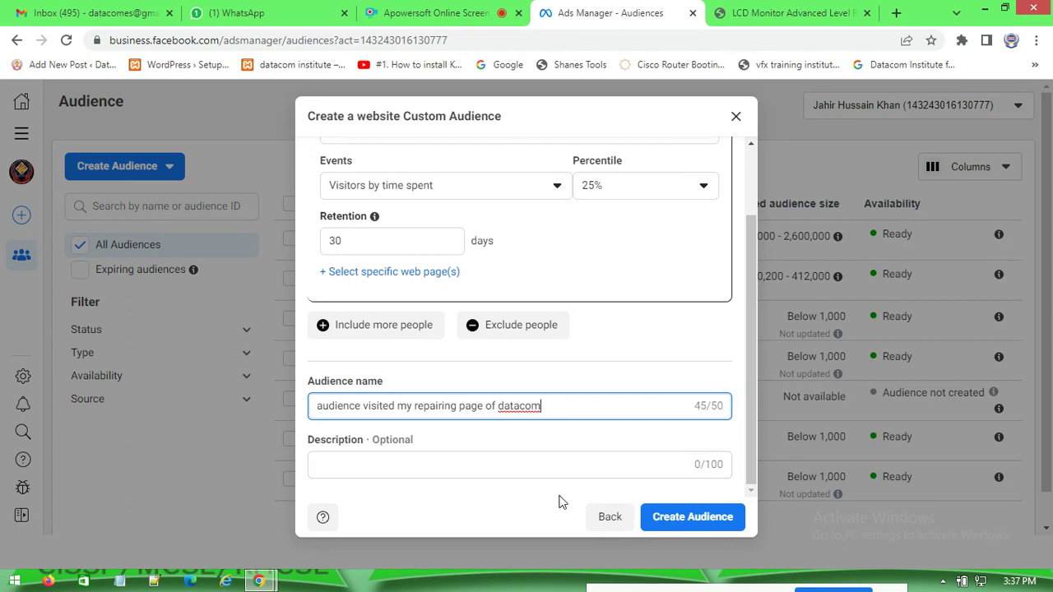
left_click(709, 520)
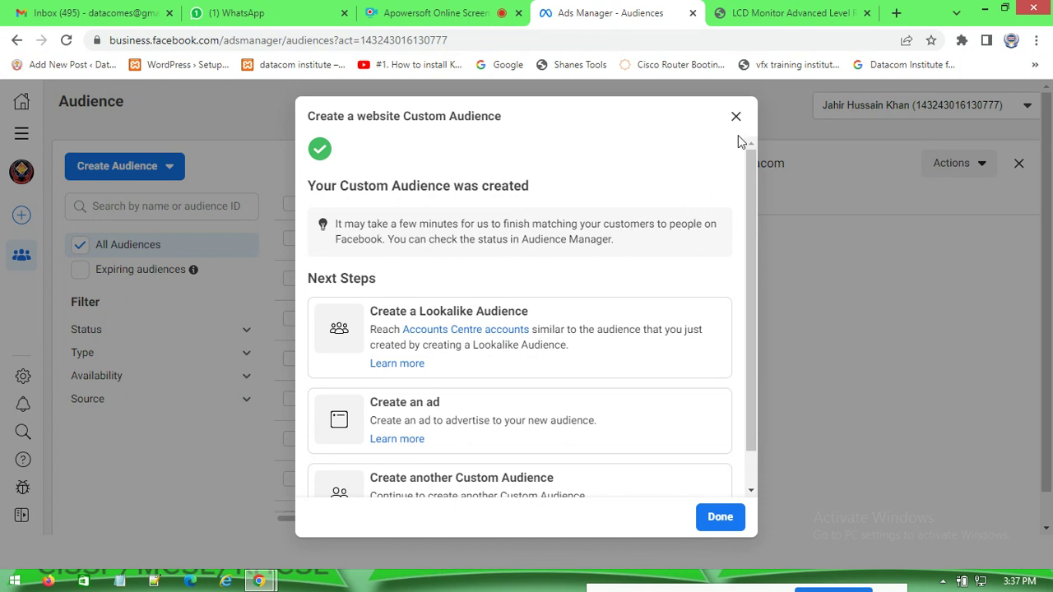
left_click(731, 525)
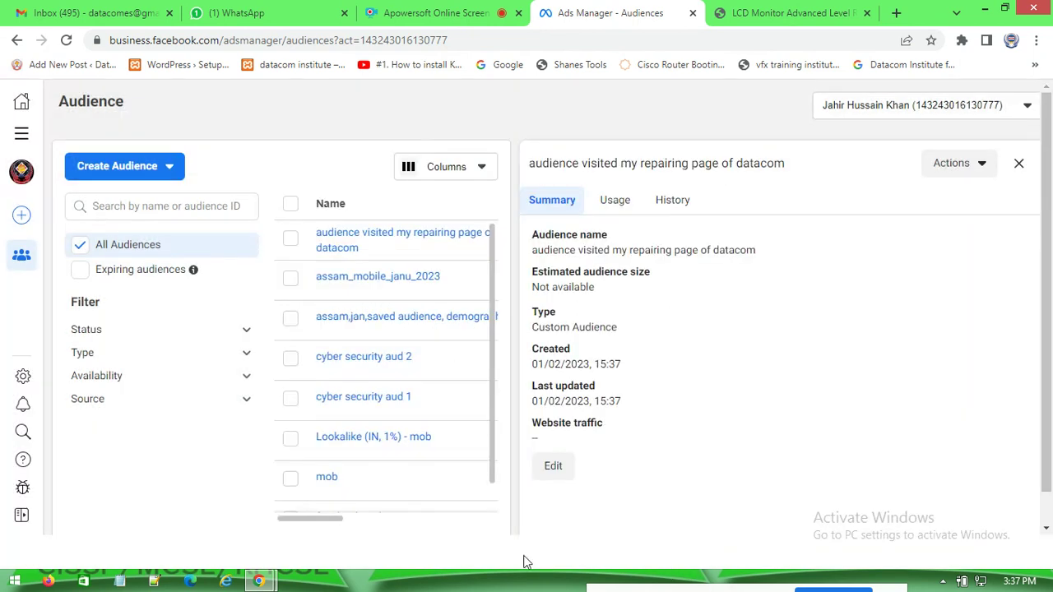
mouse_move(198, 271)
left_click(1019, 164)
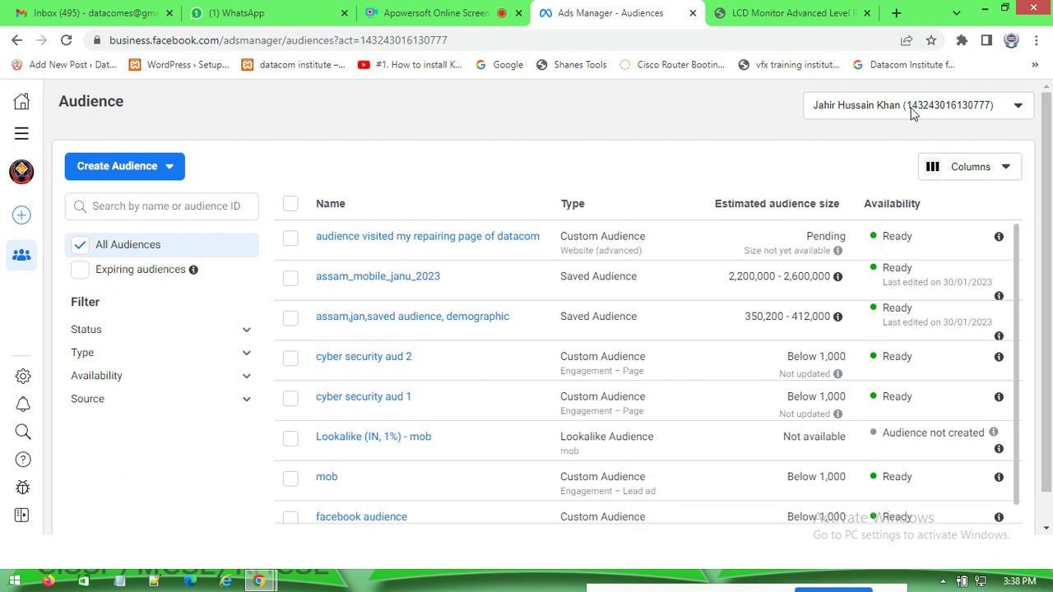
- Start a new Custom Audience with Video as its Meta source
left_click(172, 177)
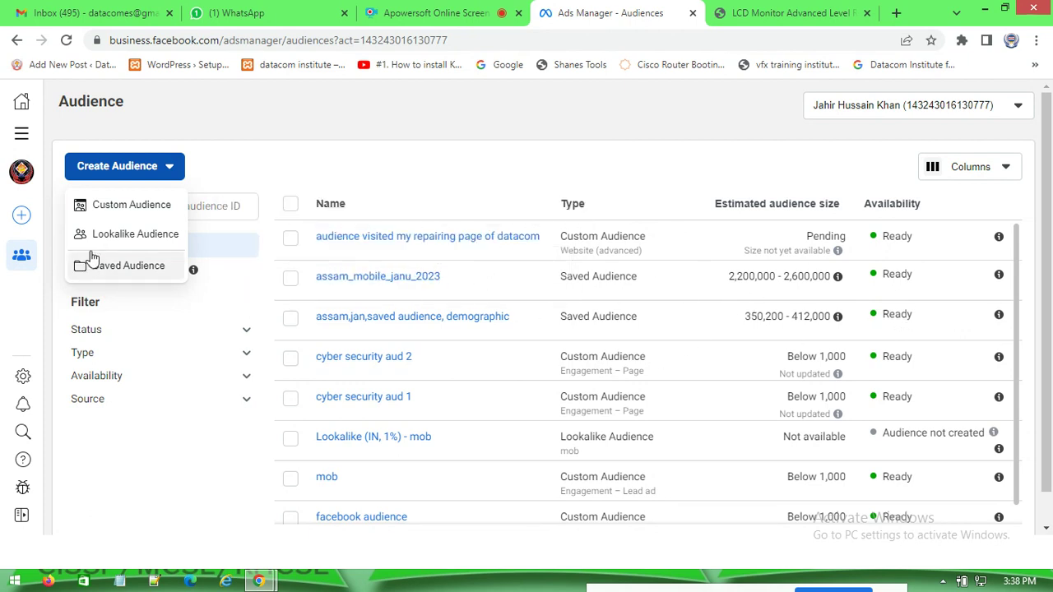
left_click(130, 210)
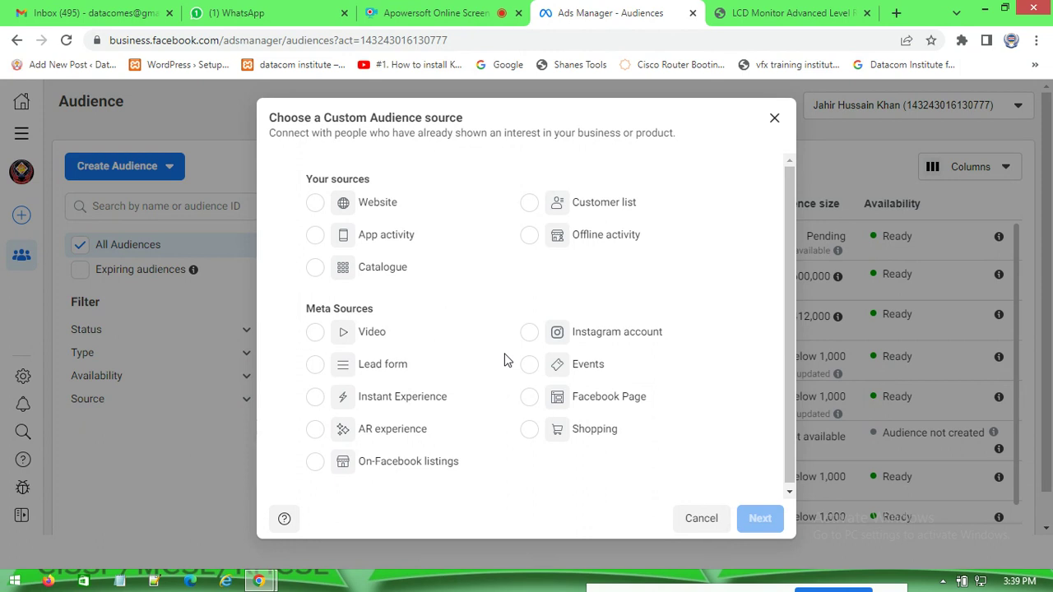
left_click(318, 338)
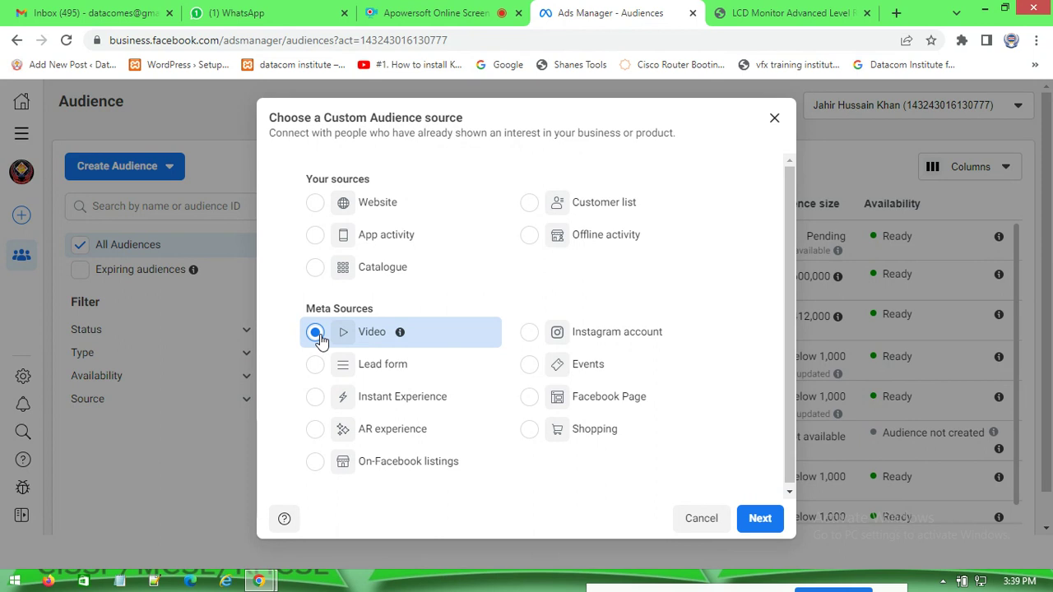
left_click(767, 520)
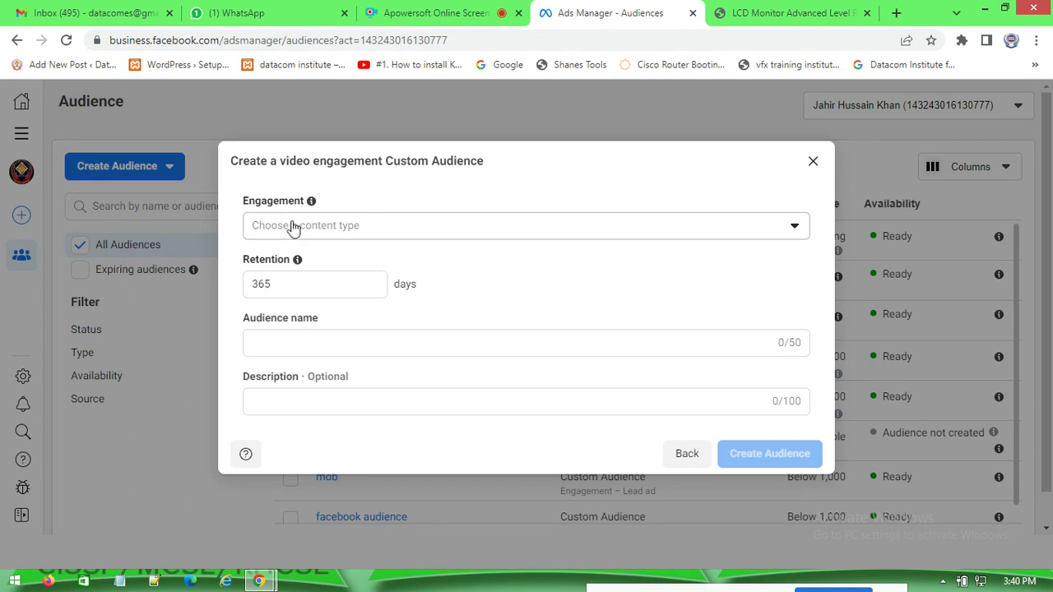
- Set the engagement to people who either completed or viewed at least 15 seconds of your video (ThruPlay)
left_click(795, 230)
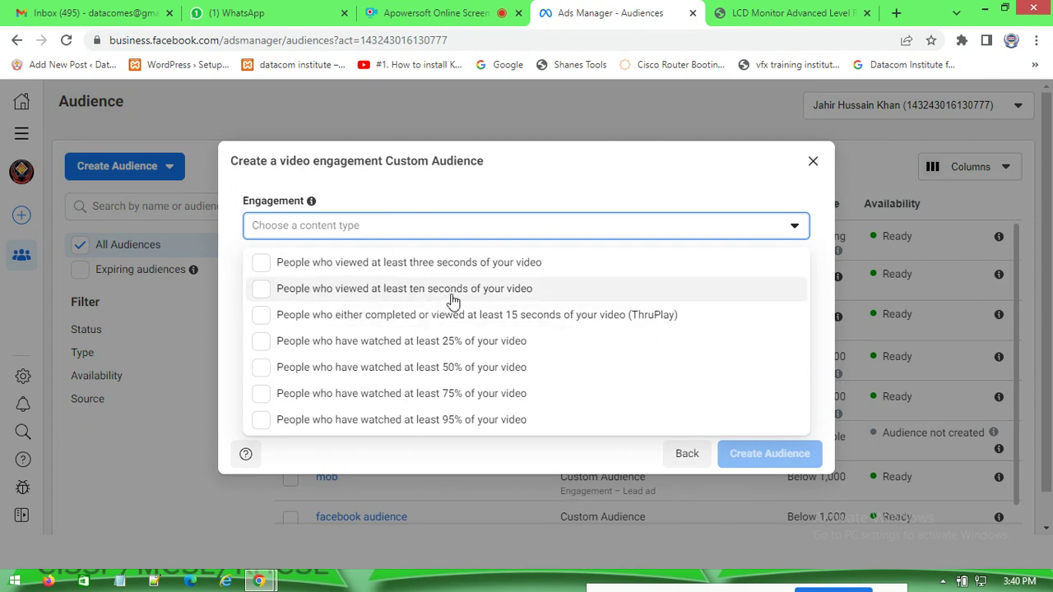
left_click(262, 316)
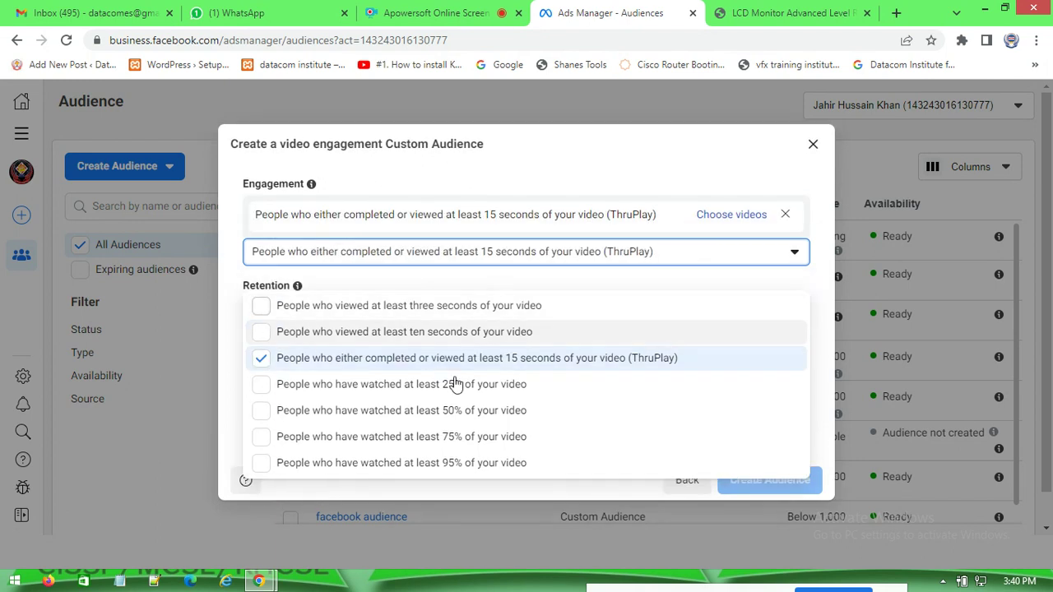
left_click(792, 256)
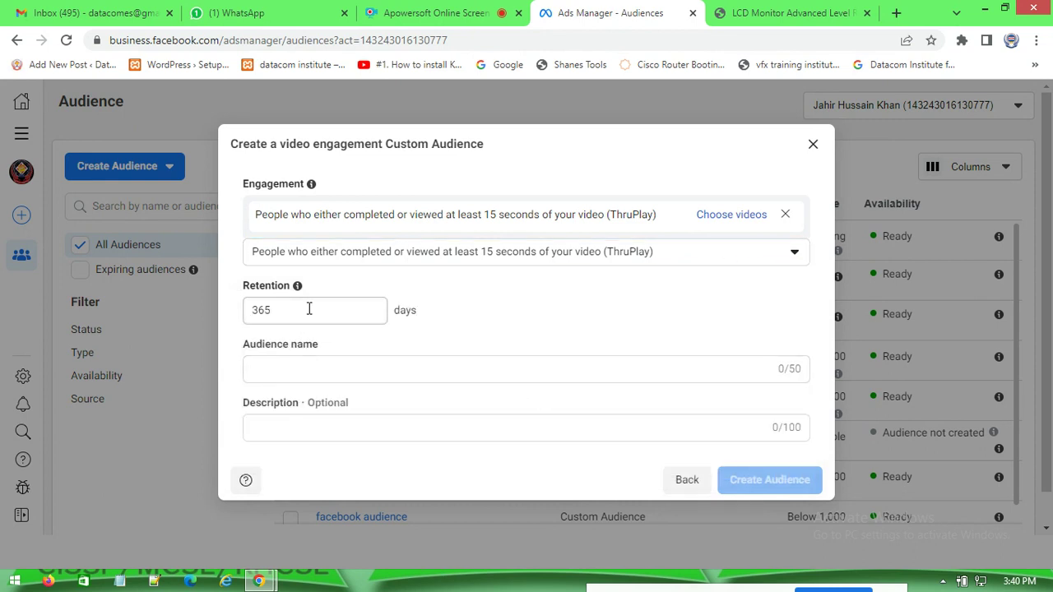
- Set the retention to 60 days and start choosing the ThruPlay videos with Facebook Page as the video source
left_click_drag(298, 310, 176, 319)
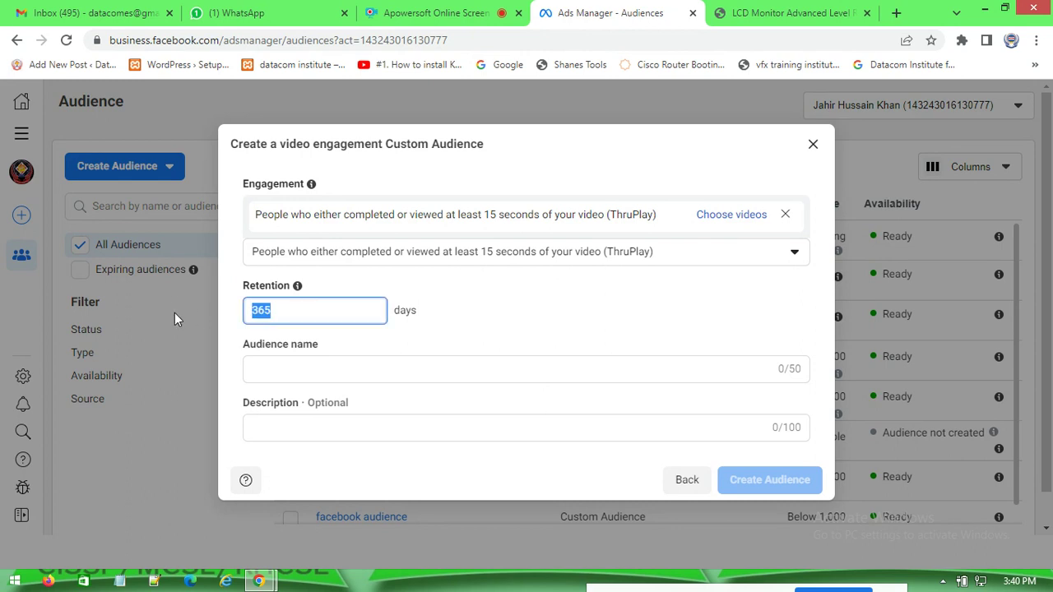
type("60")
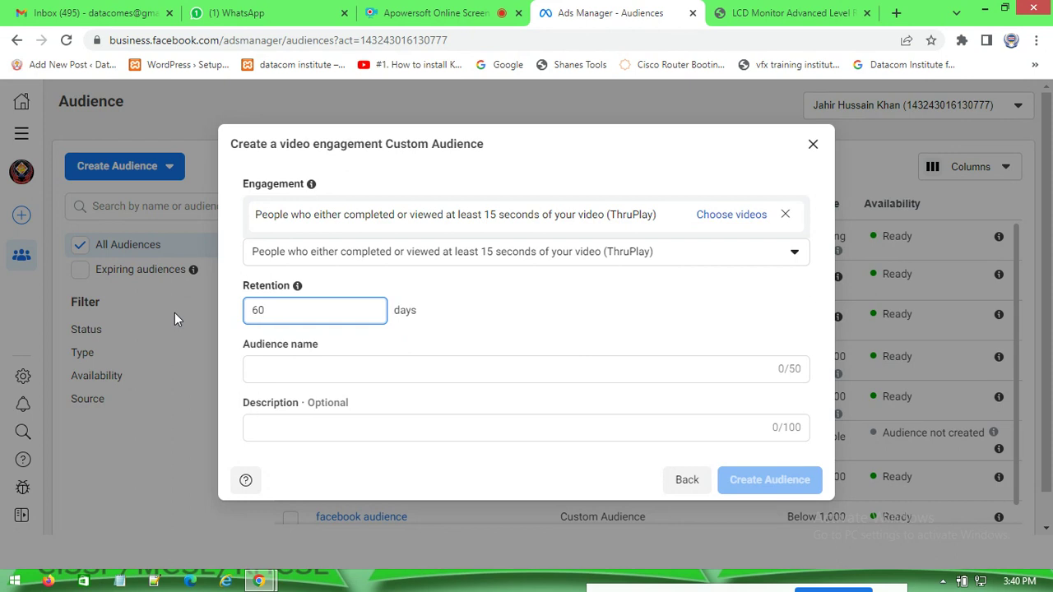
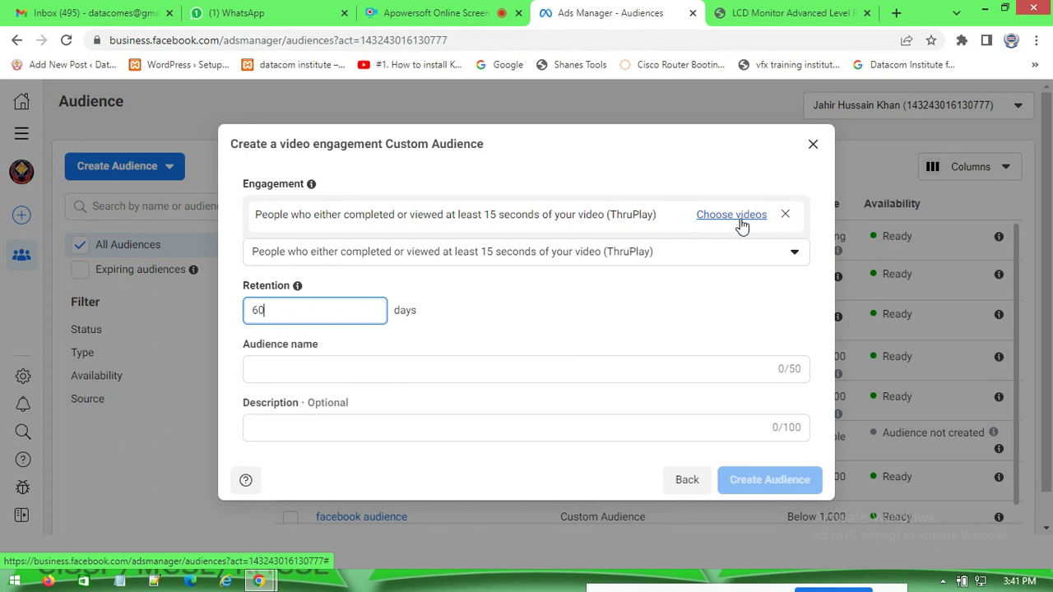
left_click(740, 215)
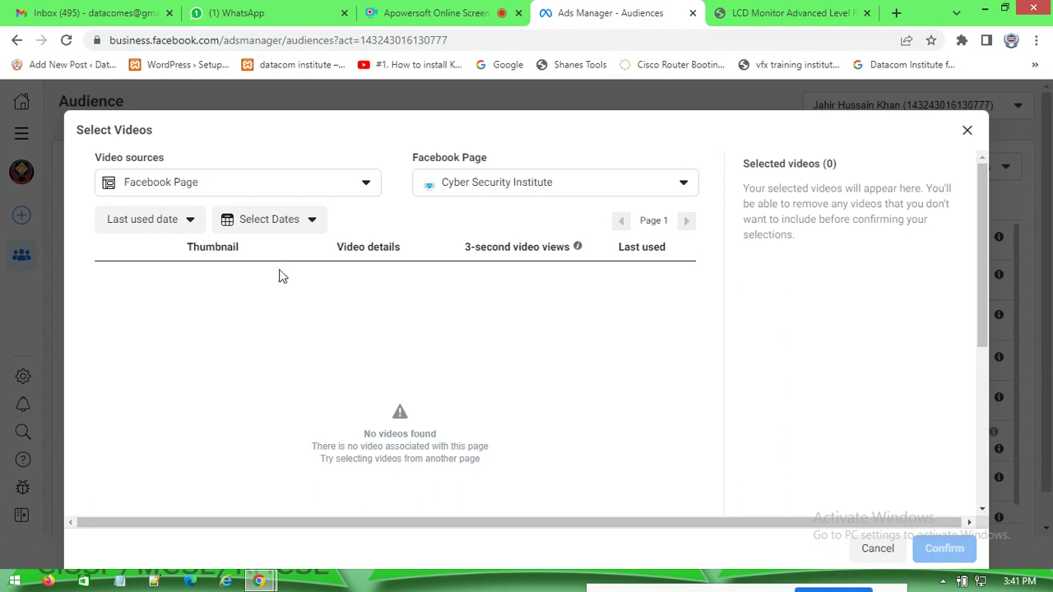
left_click(167, 186)
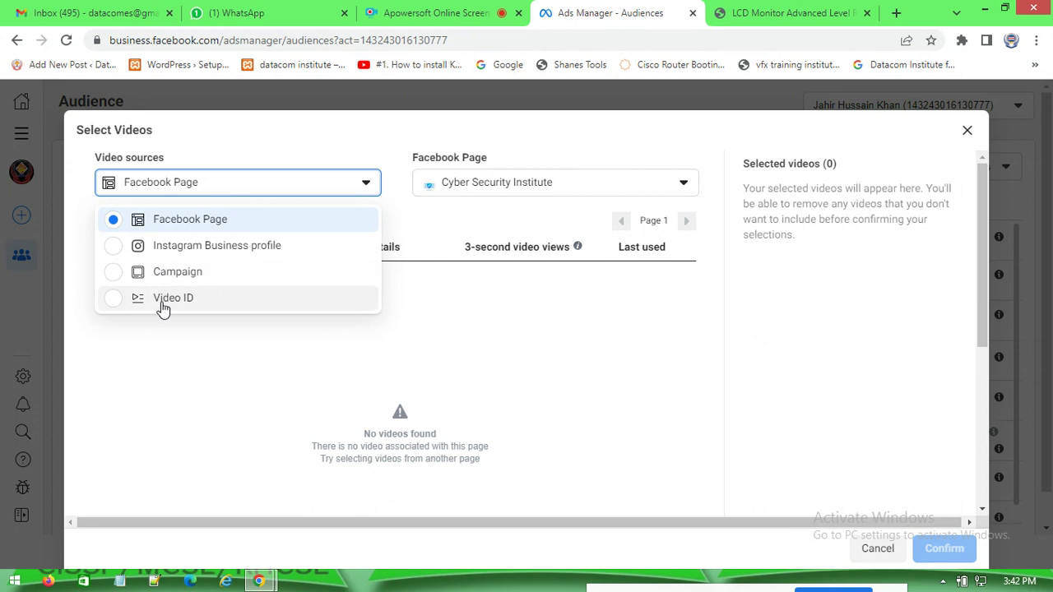
left_click(176, 220)
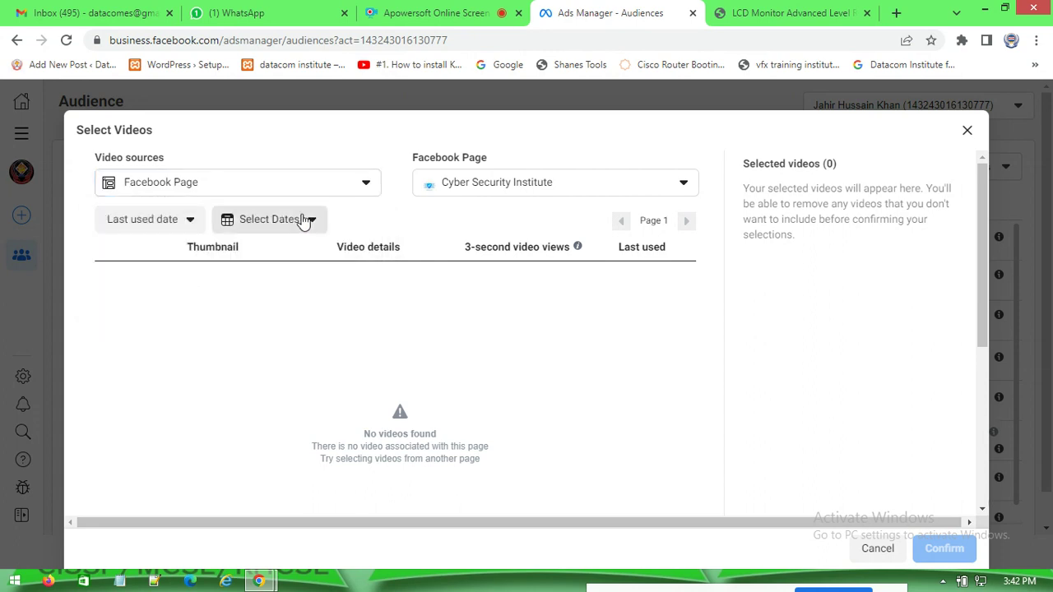
- Choose the DATACOM IT INSTITUTE page under datacomitinstitute and look through its videos
left_click(489, 193)
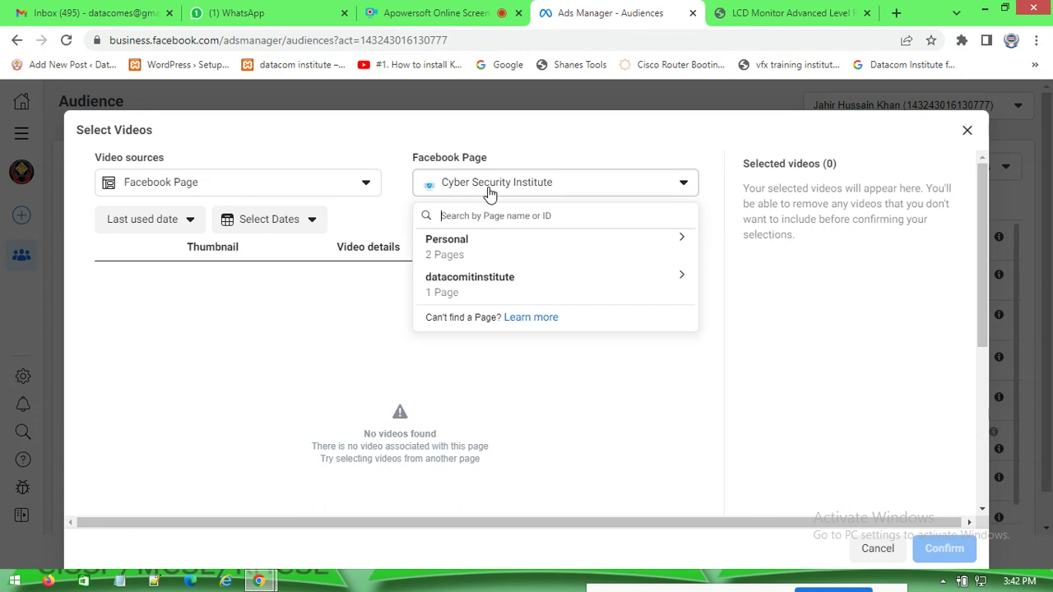
left_click(476, 284)
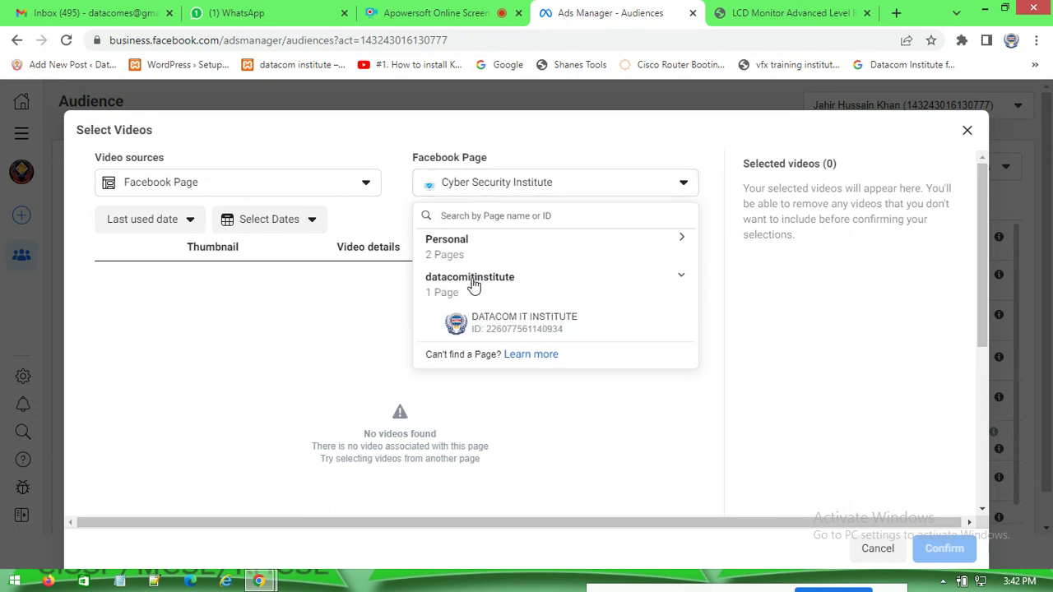
left_click(530, 325)
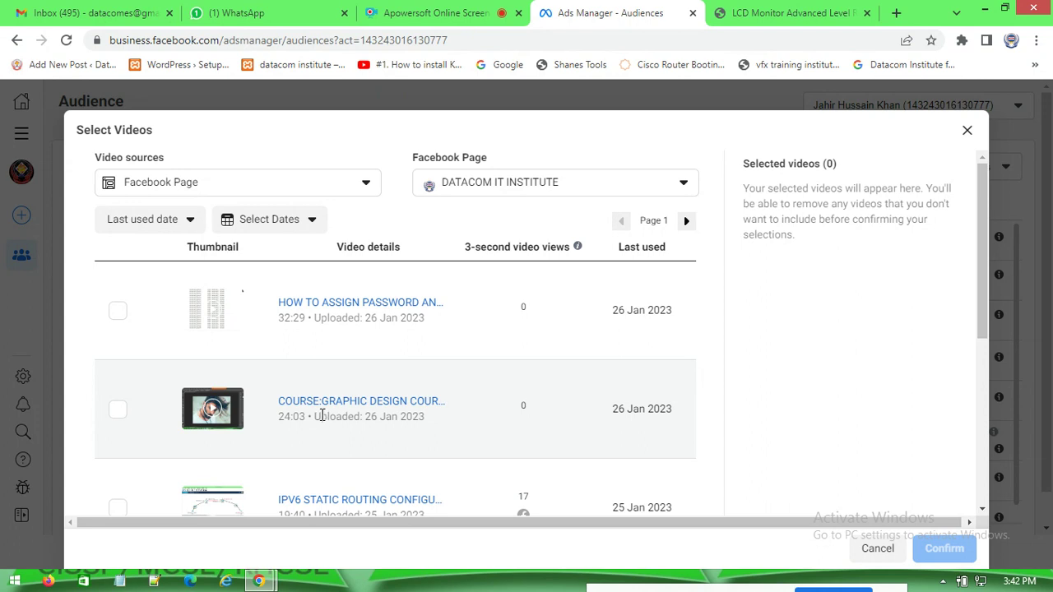
scroll(325, 421, "down", 4)
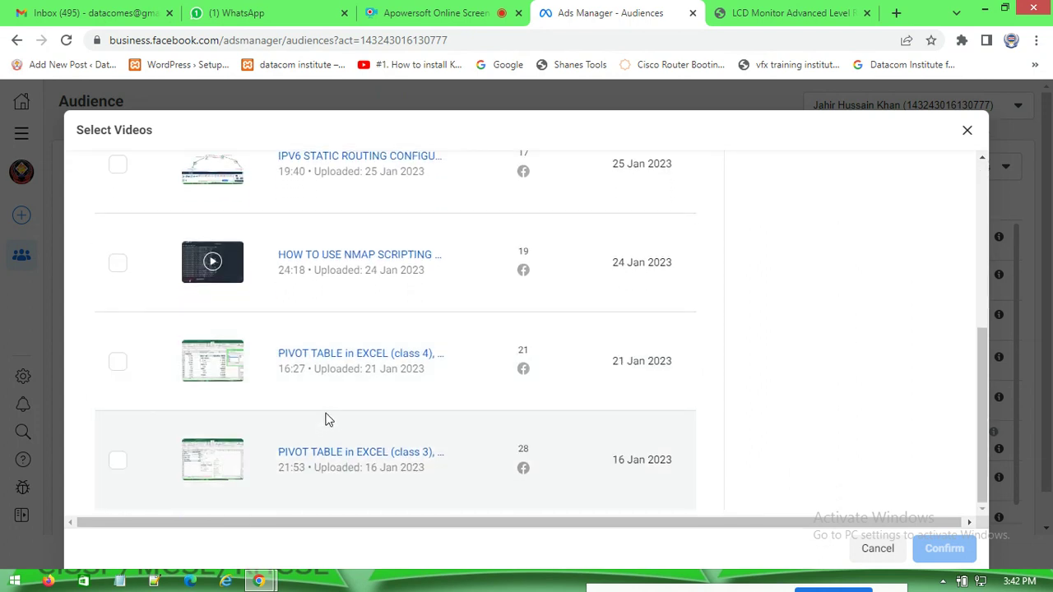
scroll(329, 424, "up", 5)
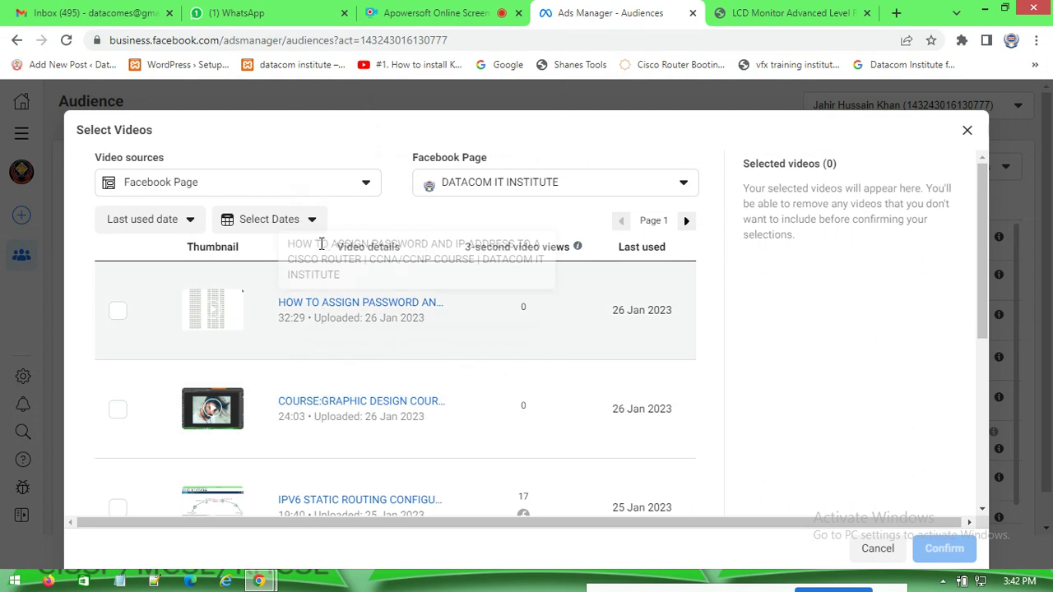
- Filter the page's videos by last used date to This quarter
left_click(174, 229)
left_click(286, 224)
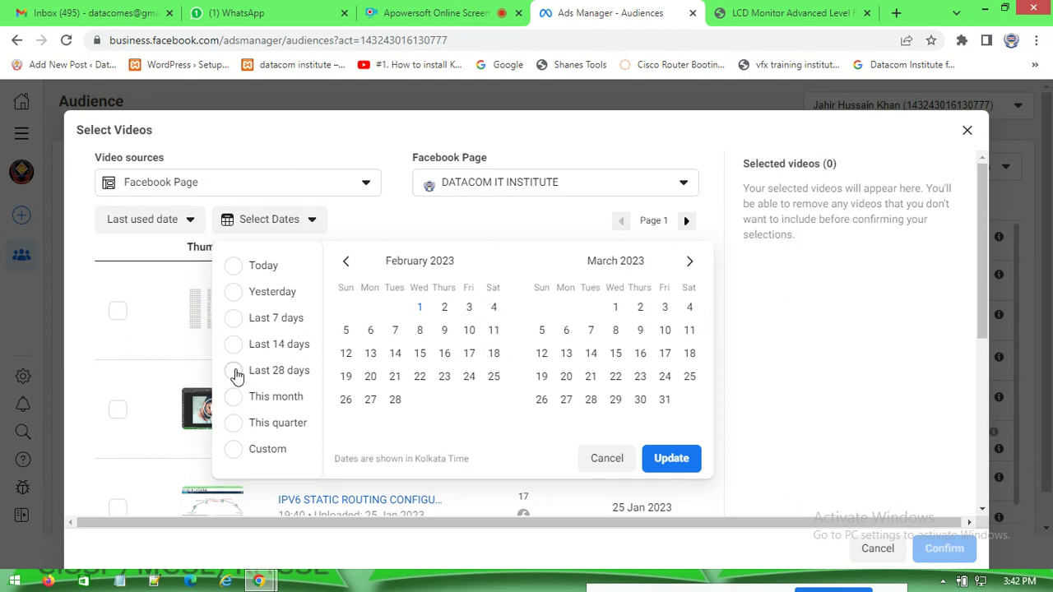
left_click(234, 425)
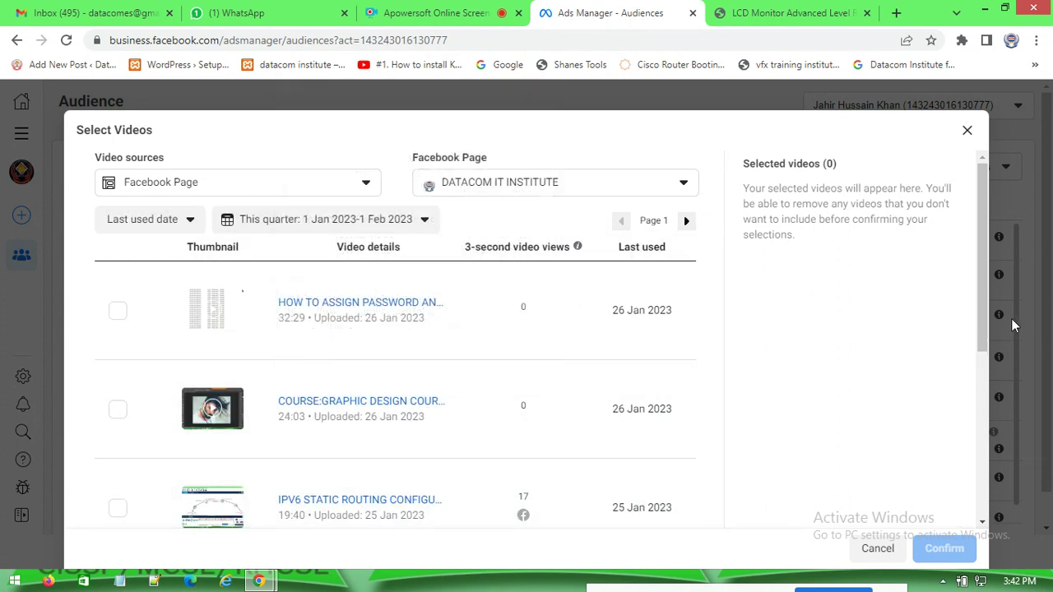
- Examine the filtered videos on both result pages, including their titles, upload dates and 3-second video views
left_click_drag(985, 196, 975, 424)
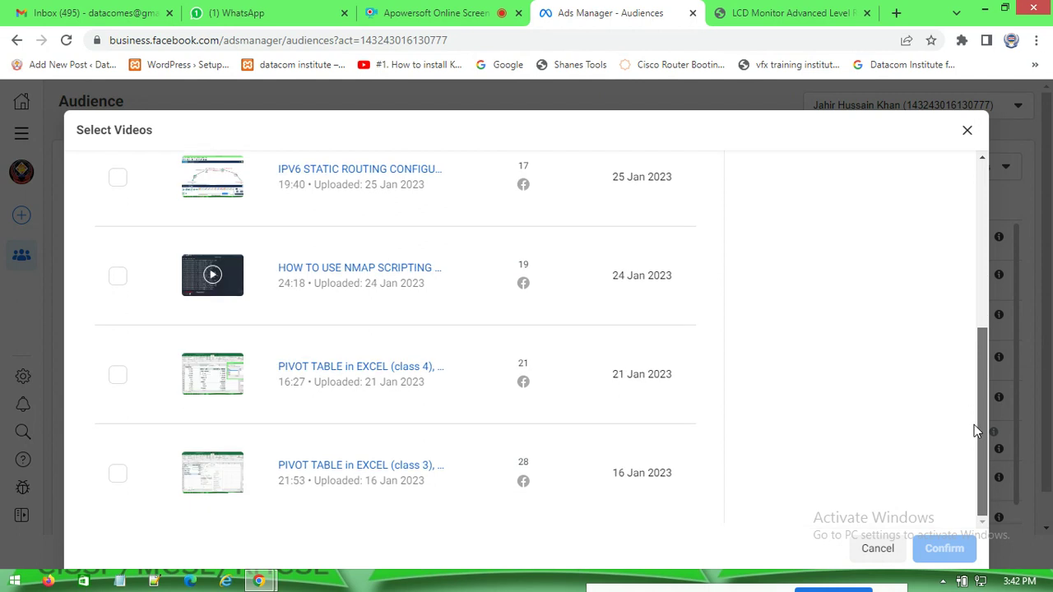
scroll(963, 307, "up", 5)
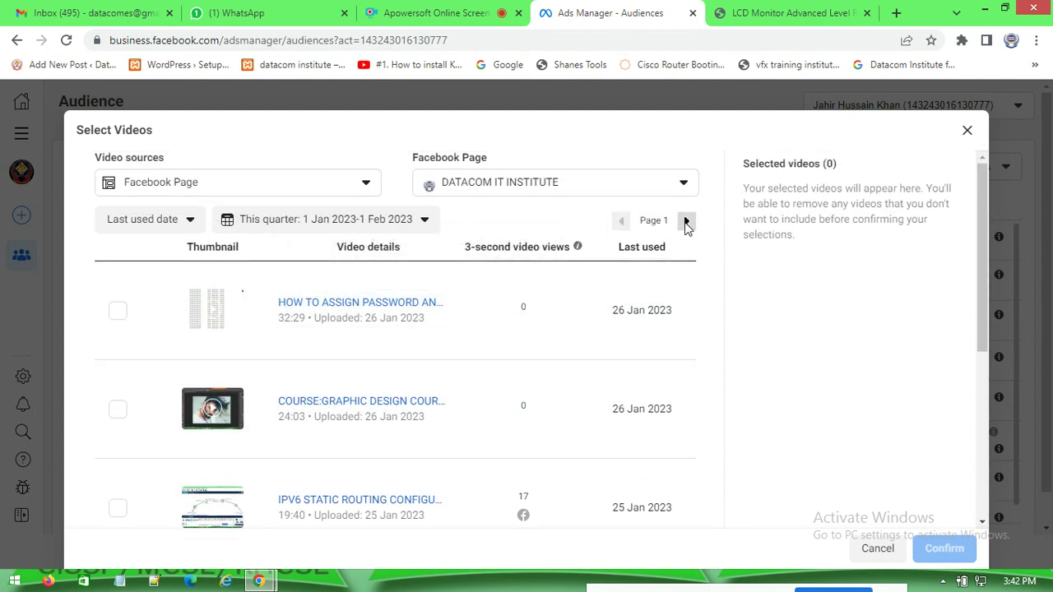
left_click(686, 221)
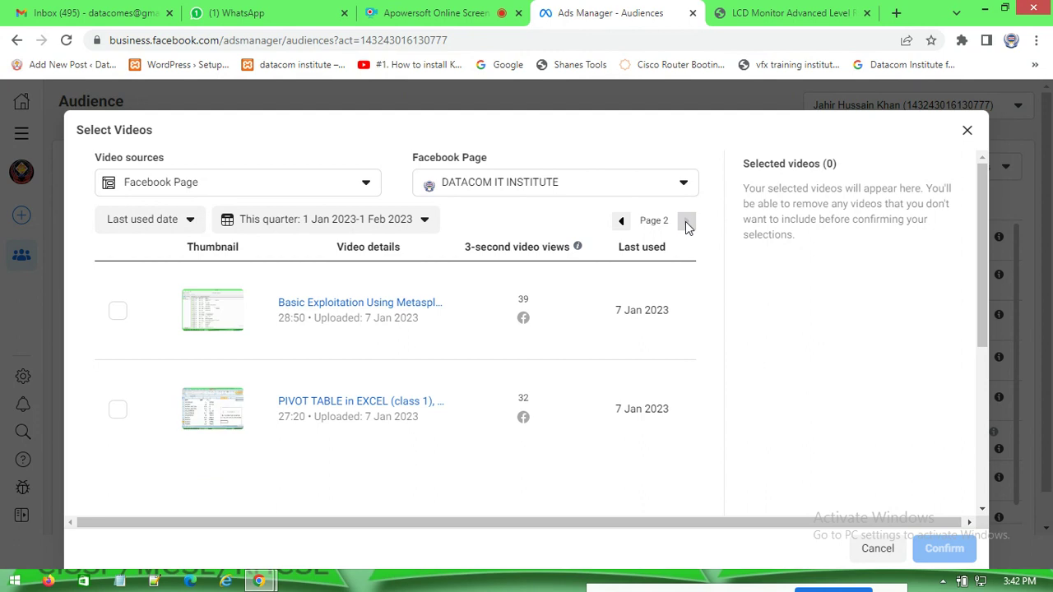
scroll(467, 469, "down", 2)
scroll(478, 452, "up", 2)
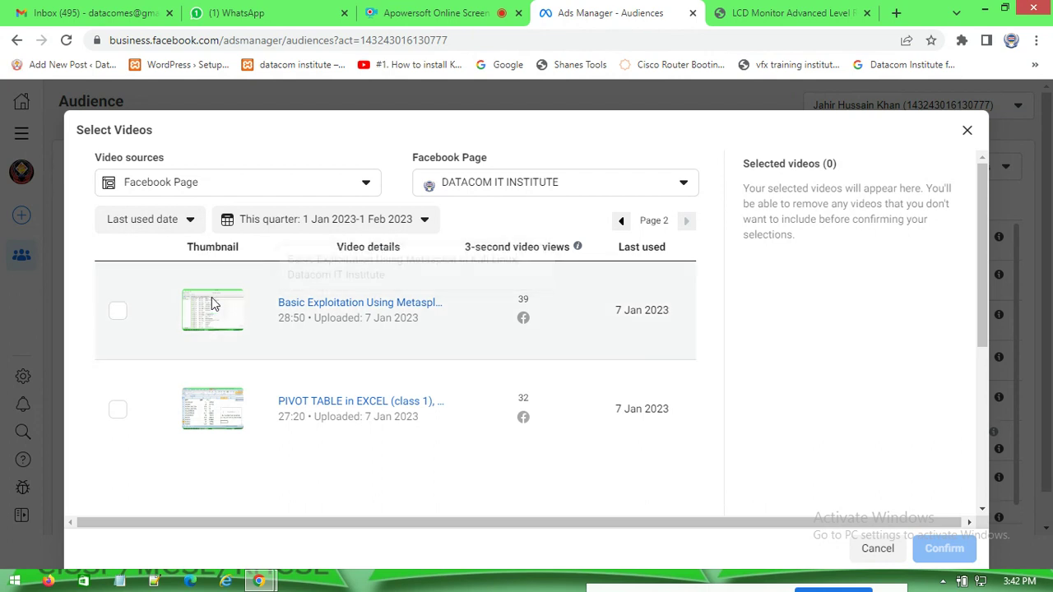
left_click(621, 220)
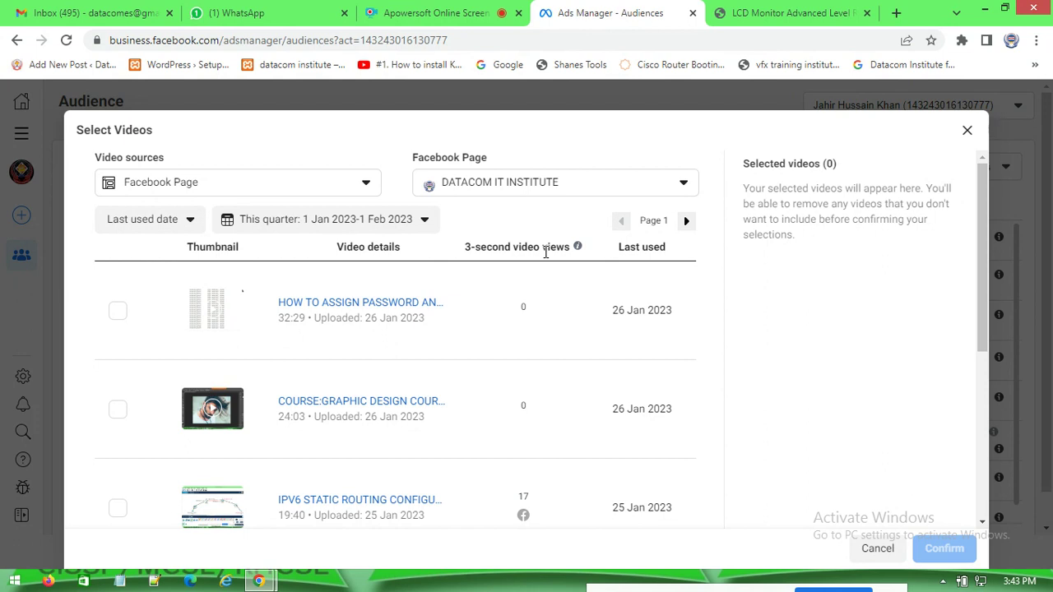
scroll(362, 418, "down", 1)
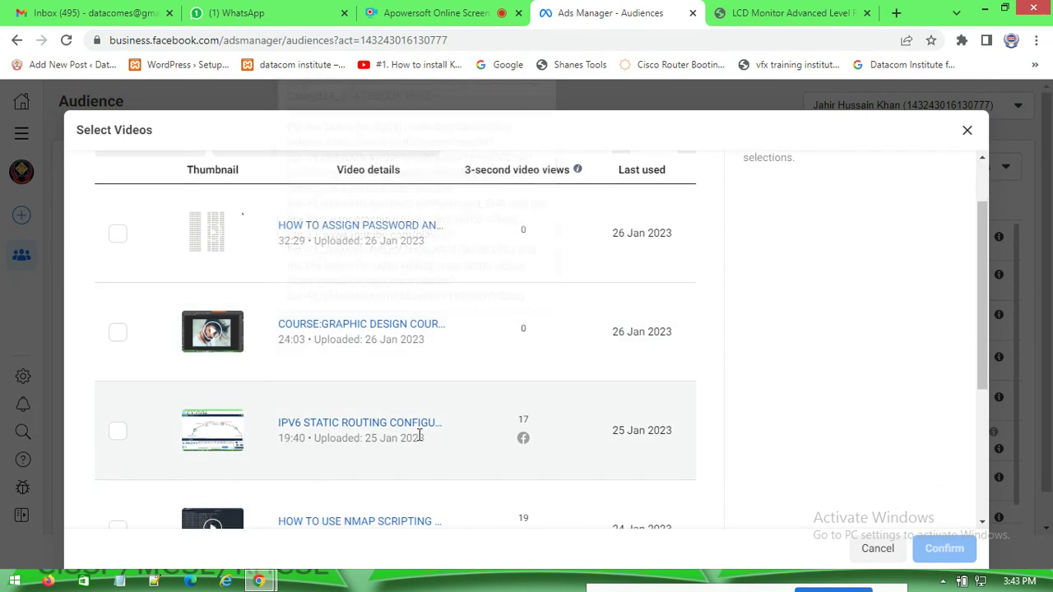
scroll(423, 444, "down", 3)
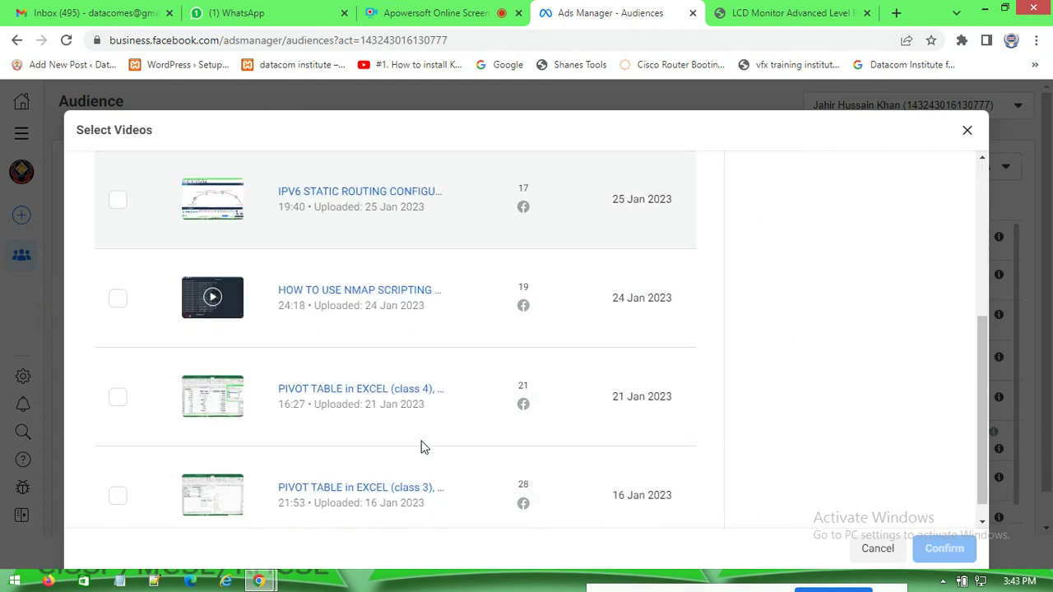
scroll(425, 449, "up", 3)
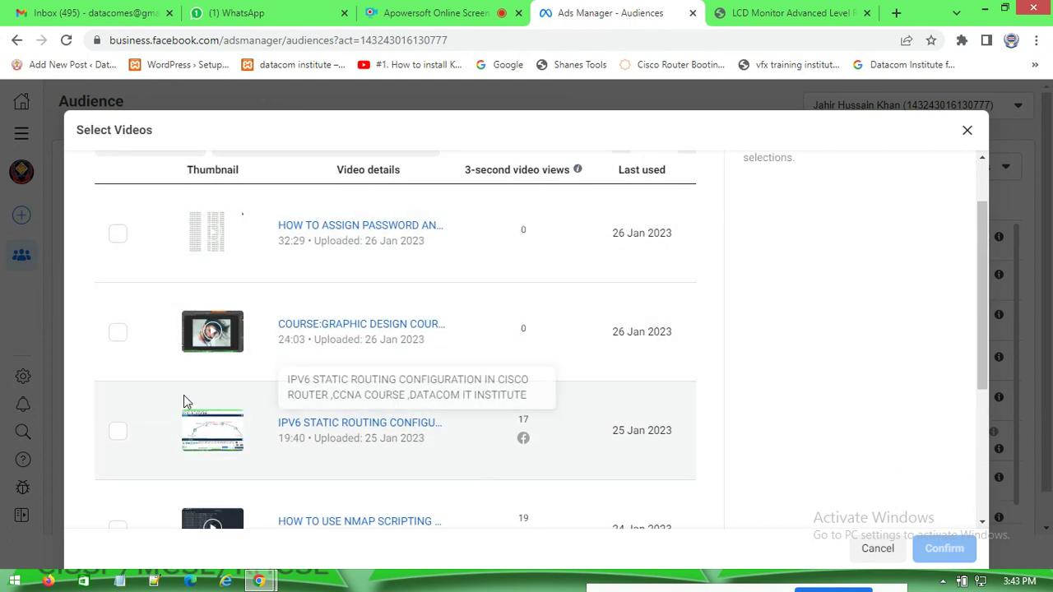
scroll(333, 370, "down", 2)
scroll(364, 411, "down", 1)
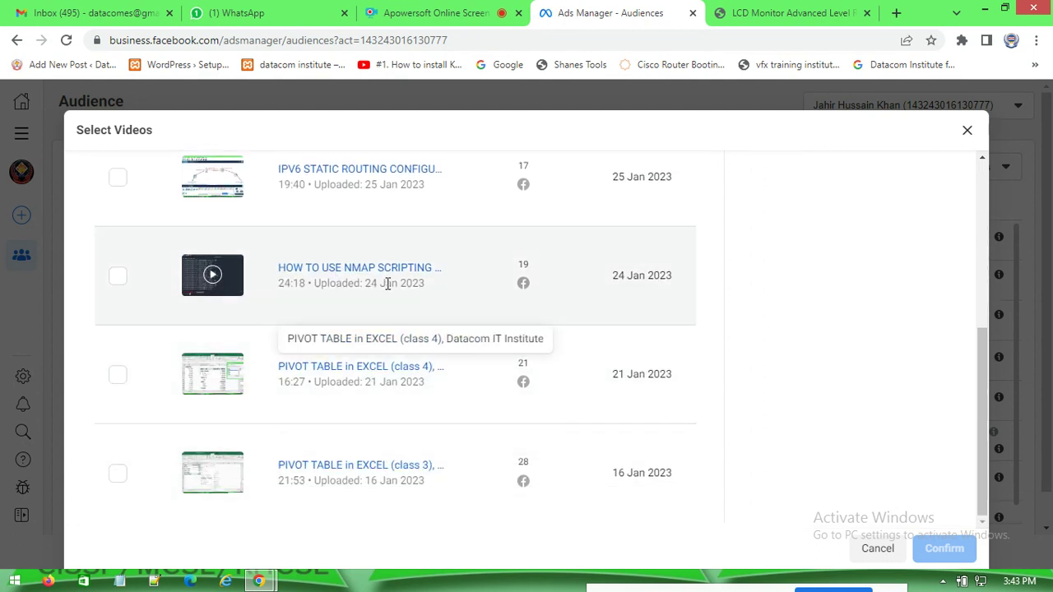
scroll(386, 315, "up", 4)
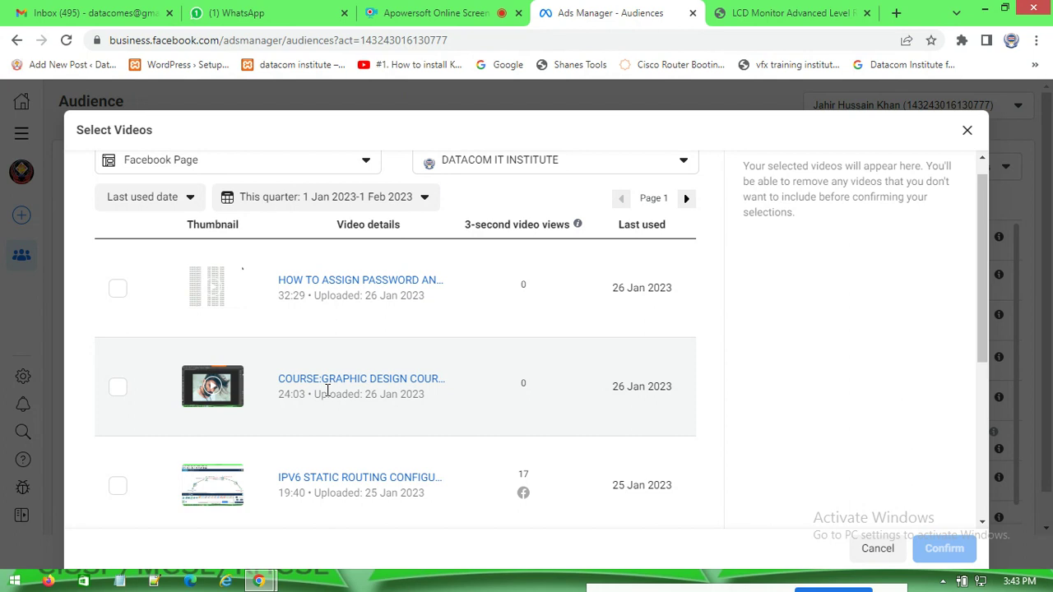
- Confirm the password assignment and graphic design course videos as the selection, and close the audience form without creating it
left_click(117, 388)
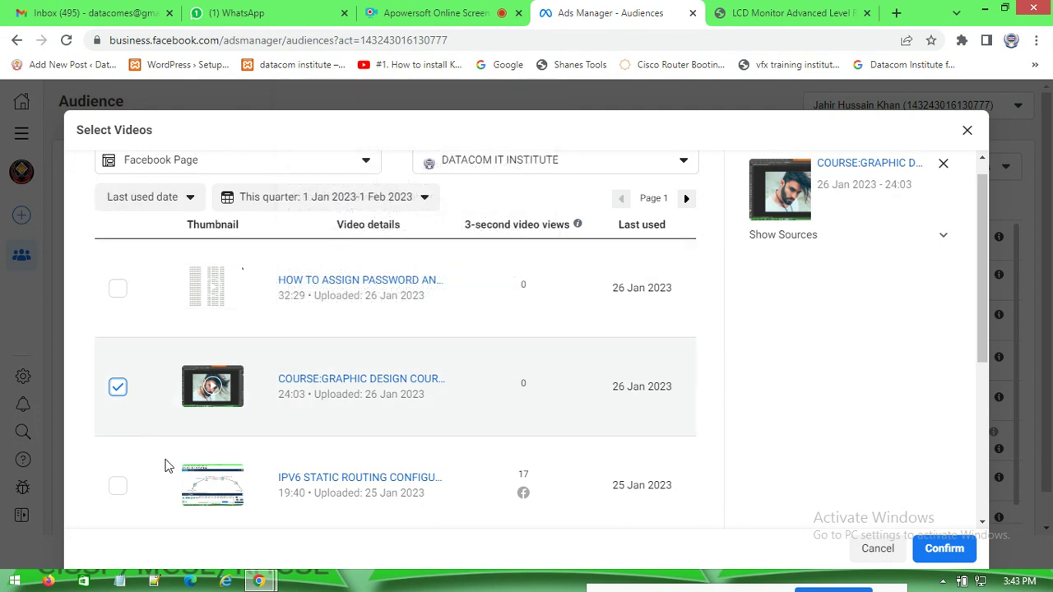
left_click(119, 290)
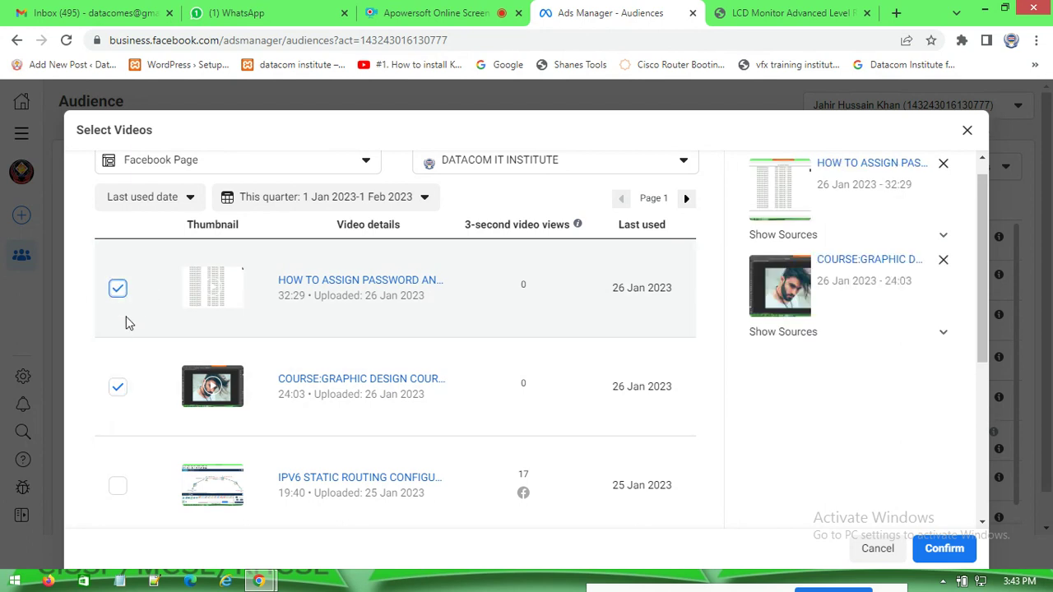
left_click(938, 549)
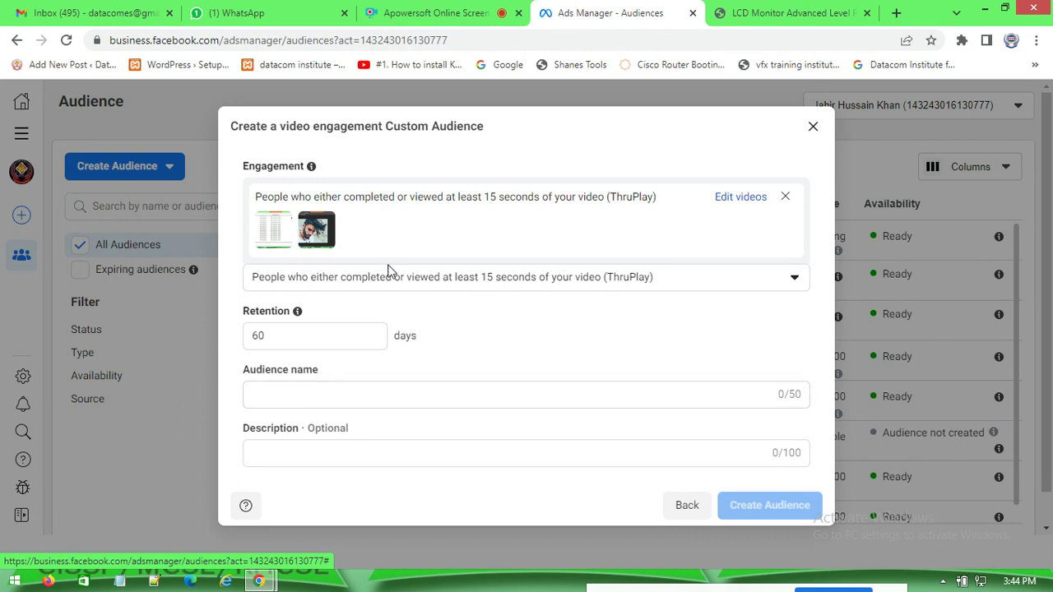
left_click(281, 392)
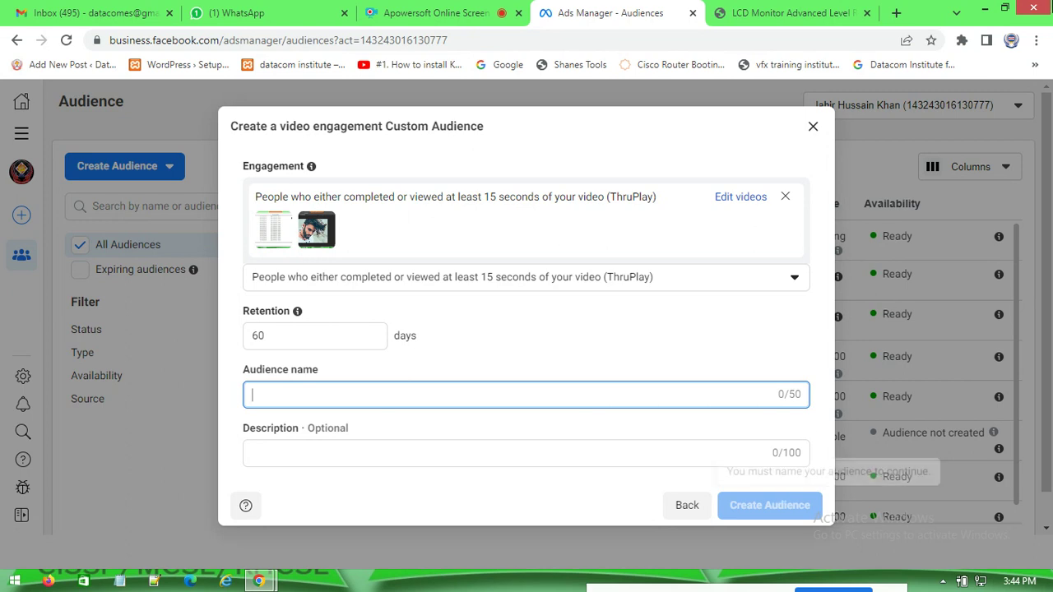
left_click(813, 129)
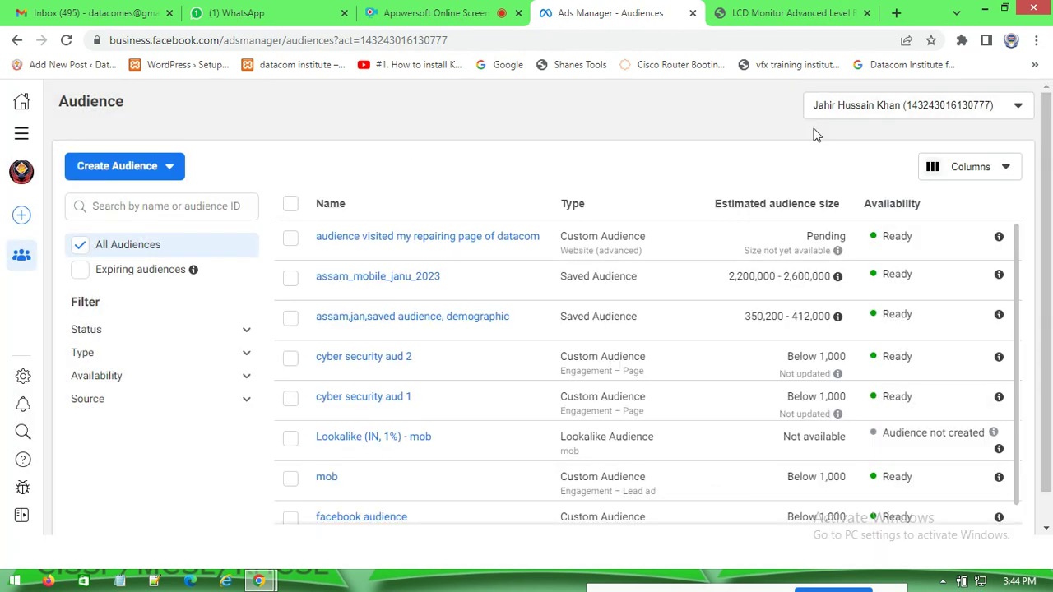
- Start a new Custom Audience with Lead form as its Meta source
left_click(171, 170)
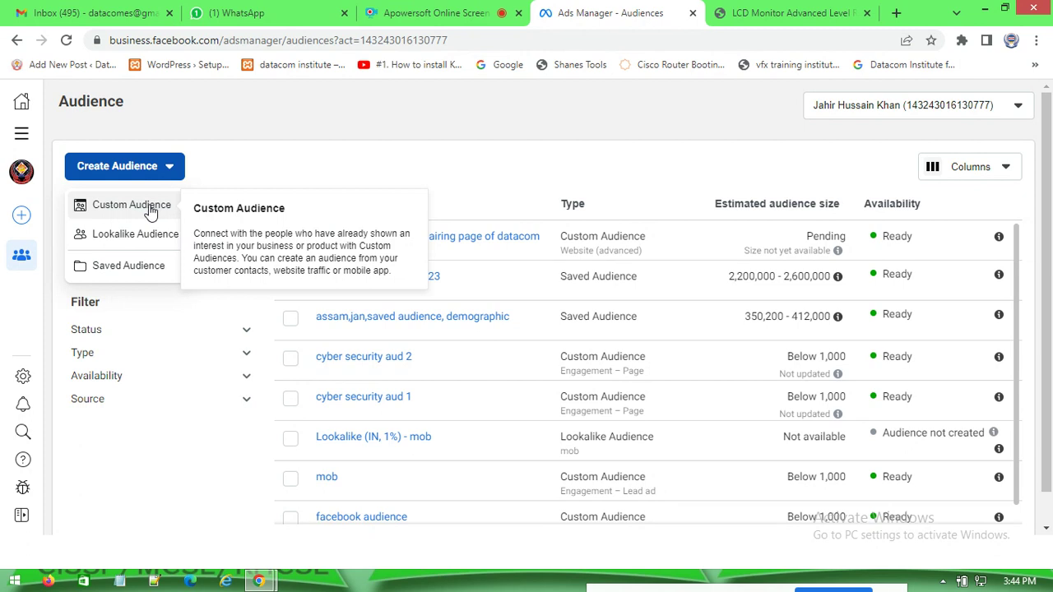
left_click(151, 206)
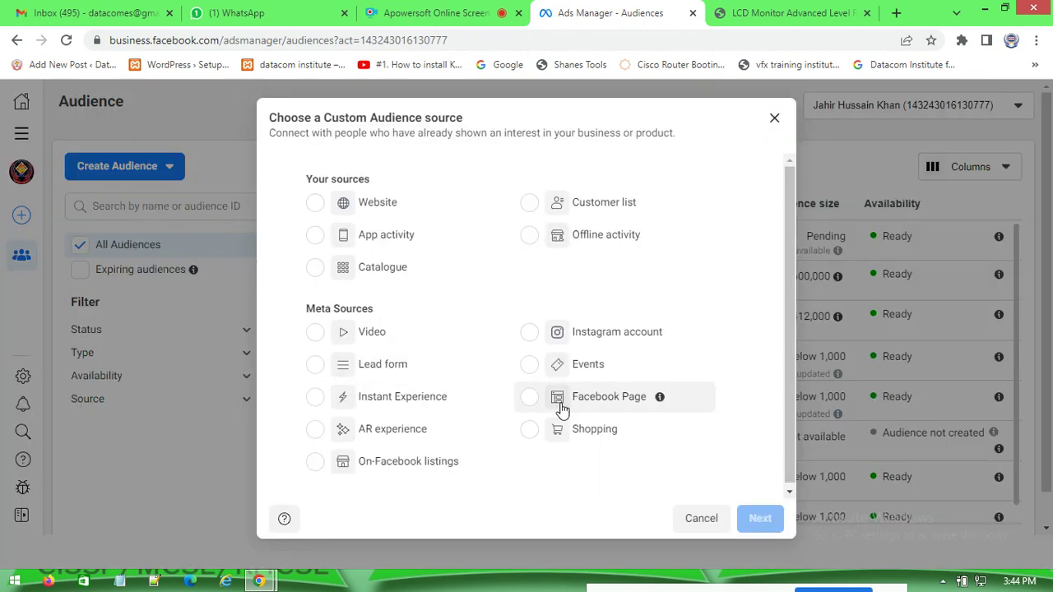
left_click(319, 371)
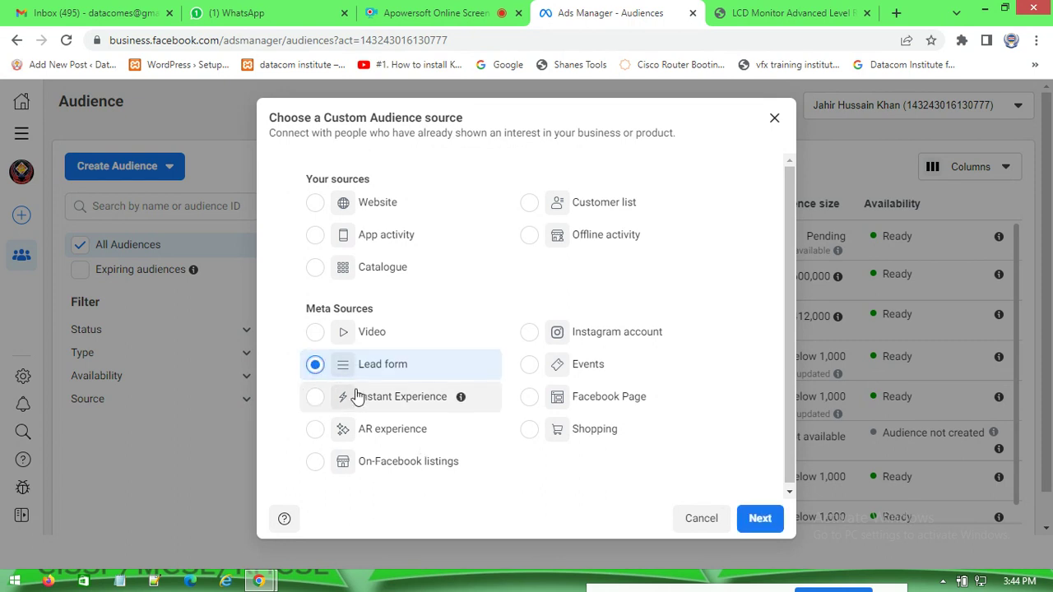
left_click(532, 399)
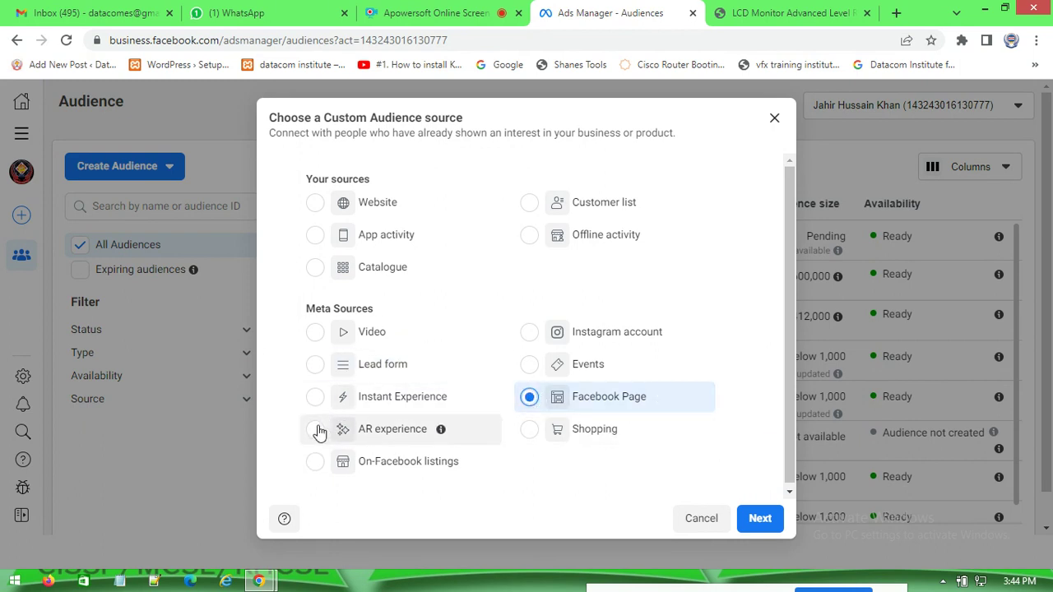
left_click(321, 371)
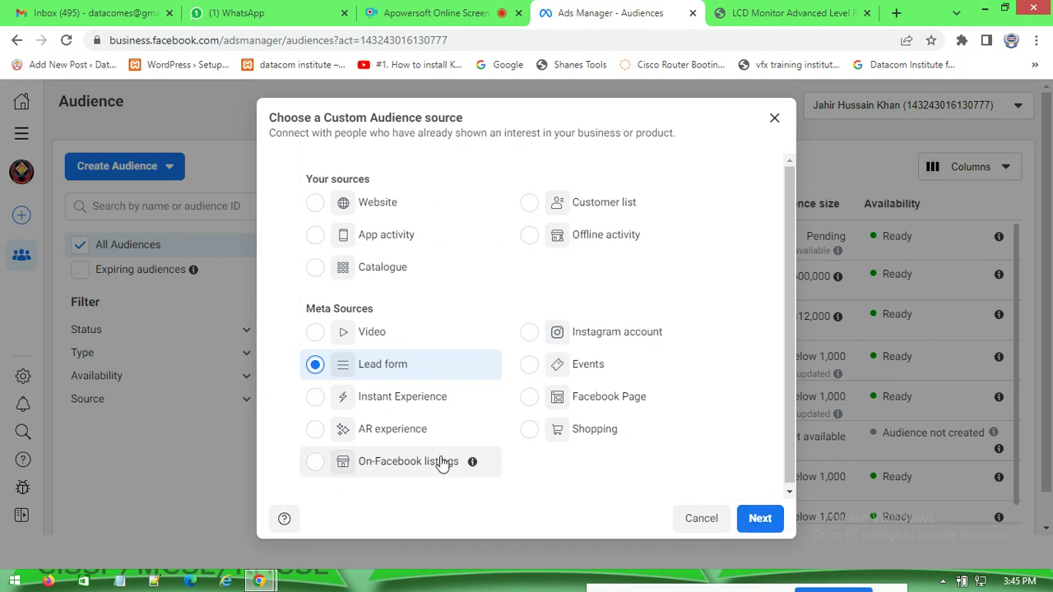
left_click(759, 518)
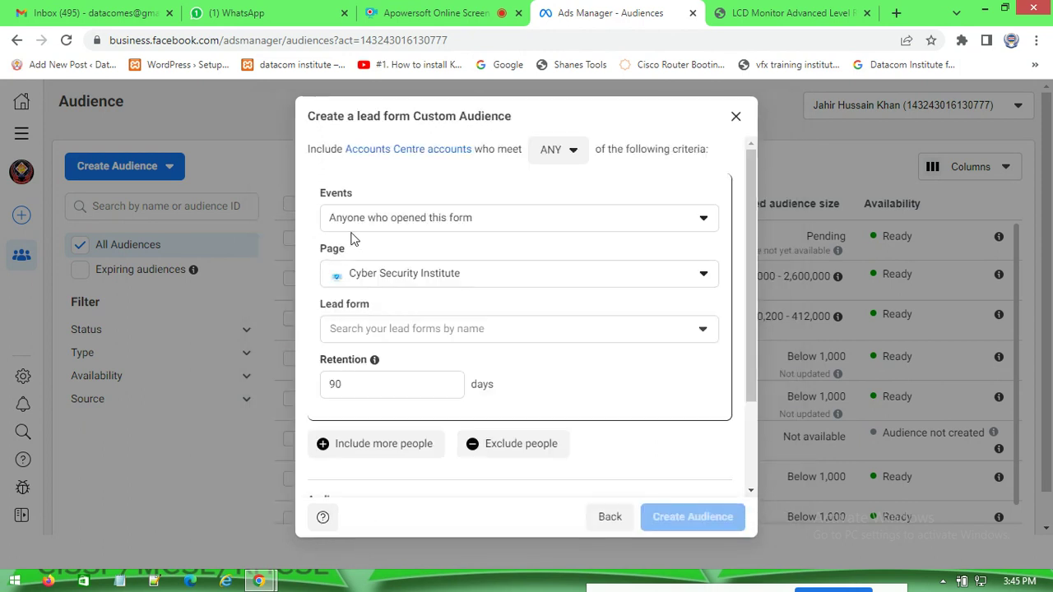
- Set the lead form audience's event to accounts who opened and submitted the form, with DATACOM IT INSTITUTE as the Page
left_click(394, 223)
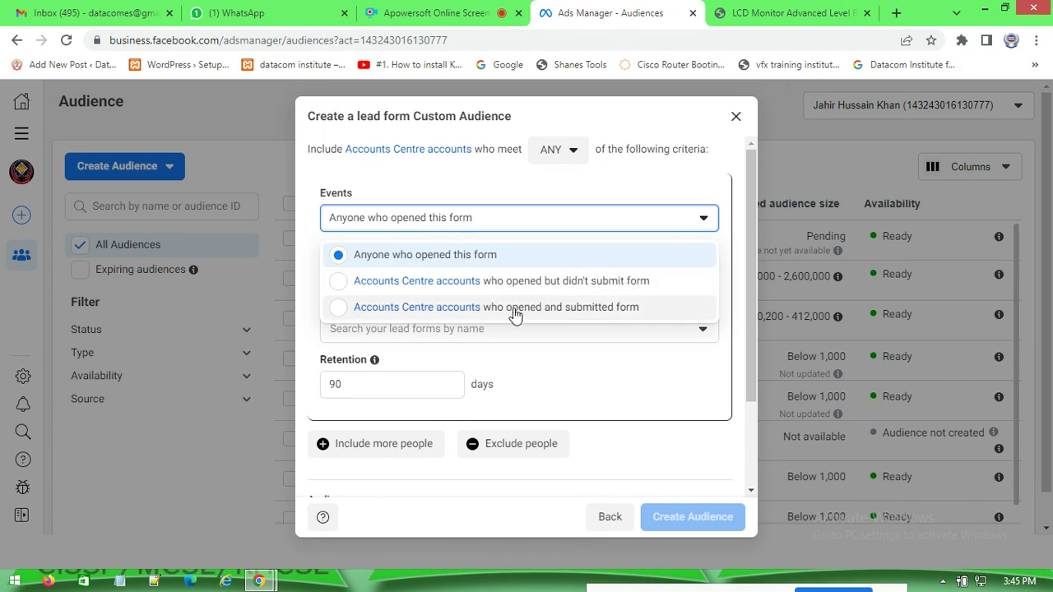
left_click(573, 310)
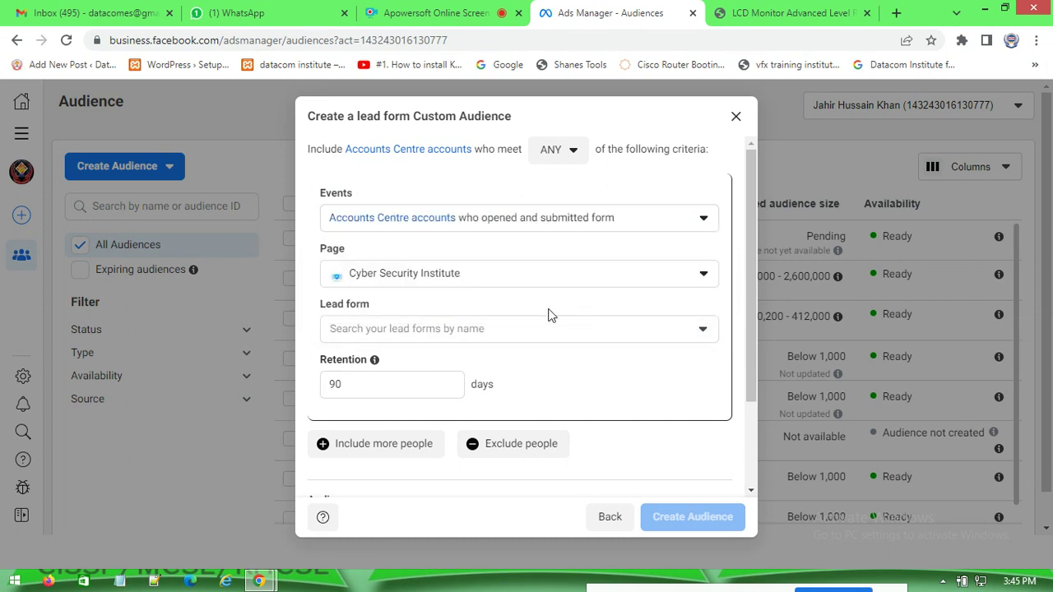
left_click(524, 274)
left_click(351, 378)
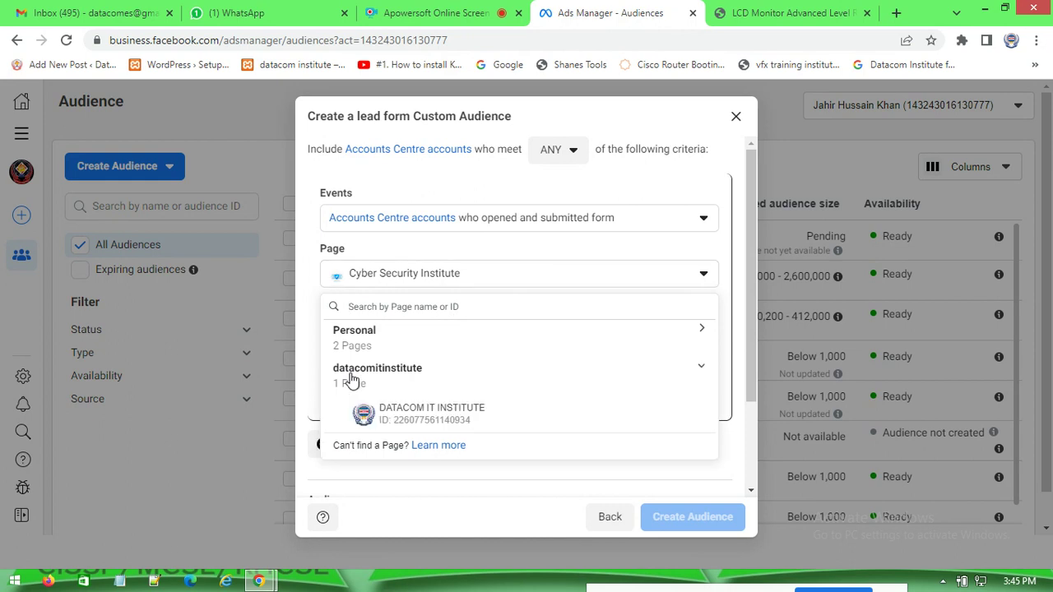
left_click(409, 419)
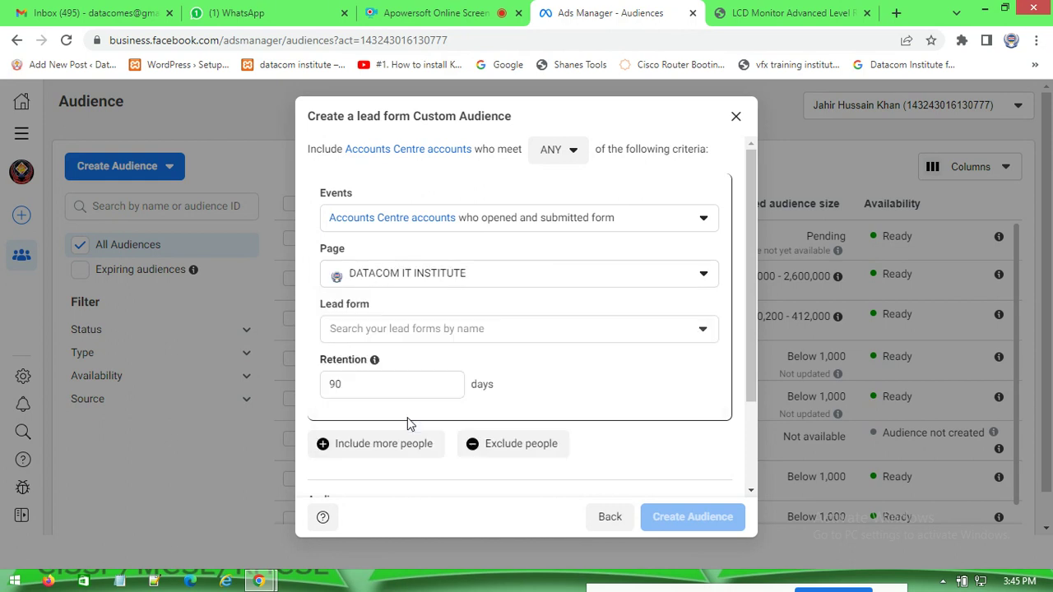
- Select all of the Page's lead forms for the audience, and close the audience form without creating it
left_click(503, 333)
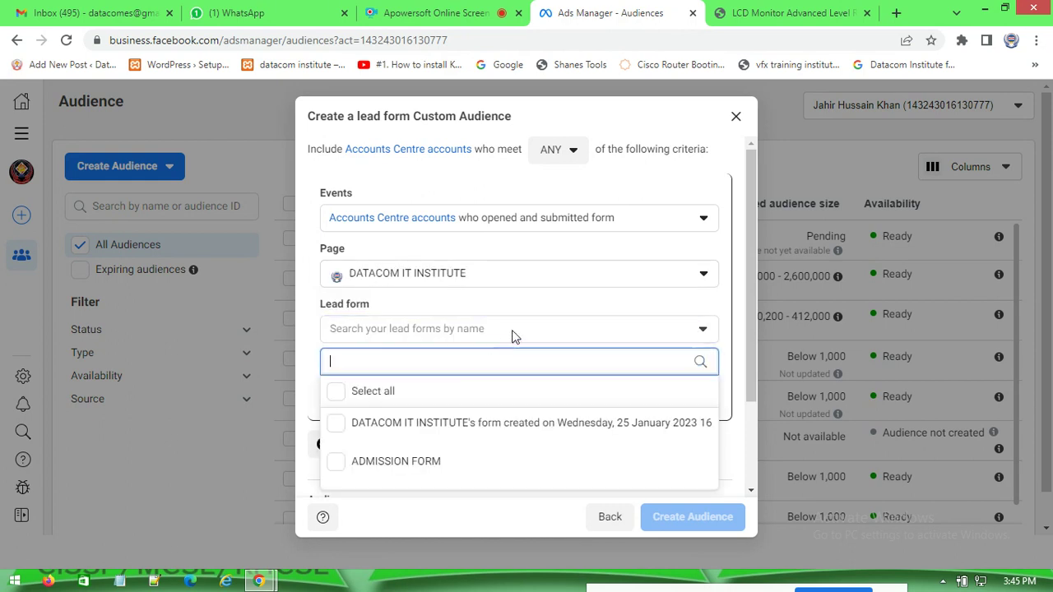
left_click(339, 465)
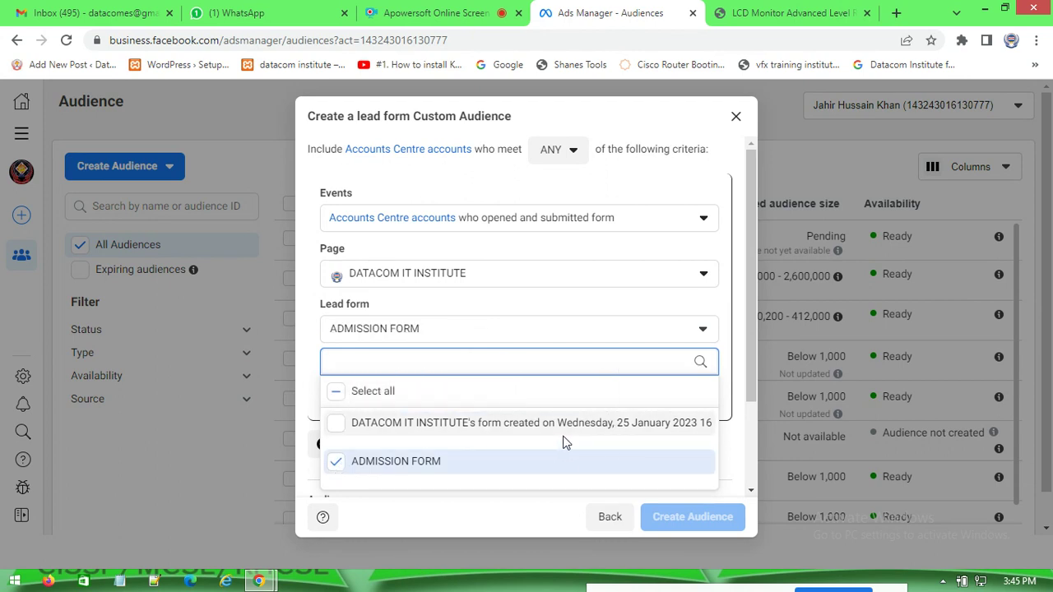
left_click(373, 463)
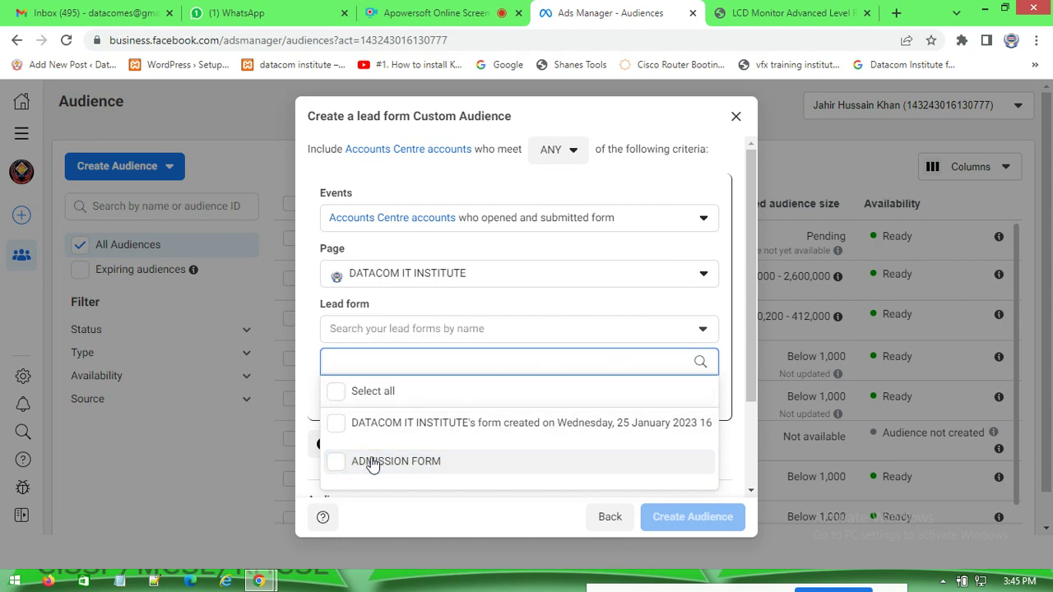
left_click(338, 400)
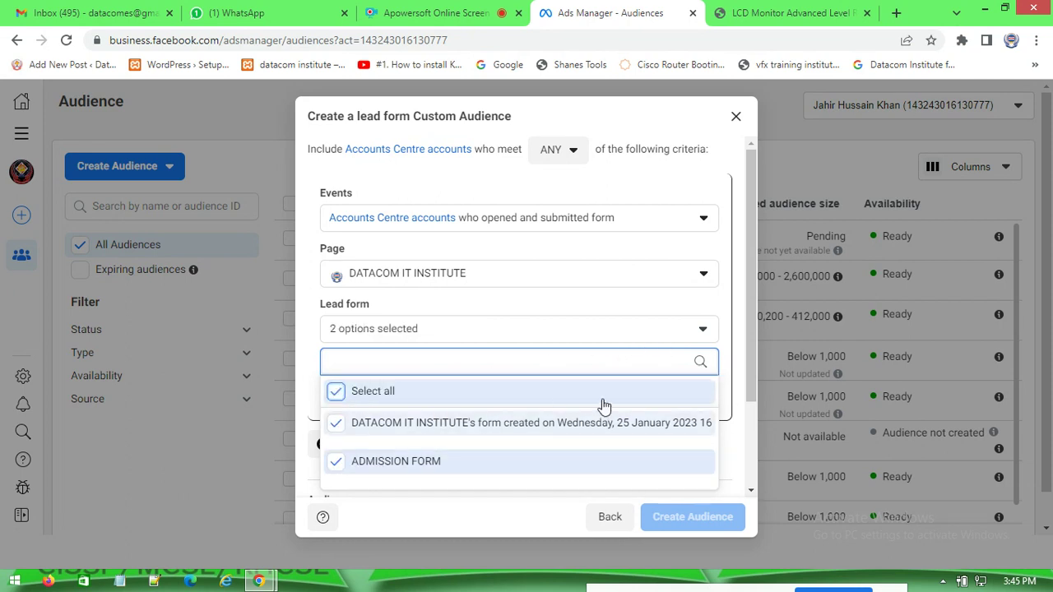
scroll(748, 411, "down", 3)
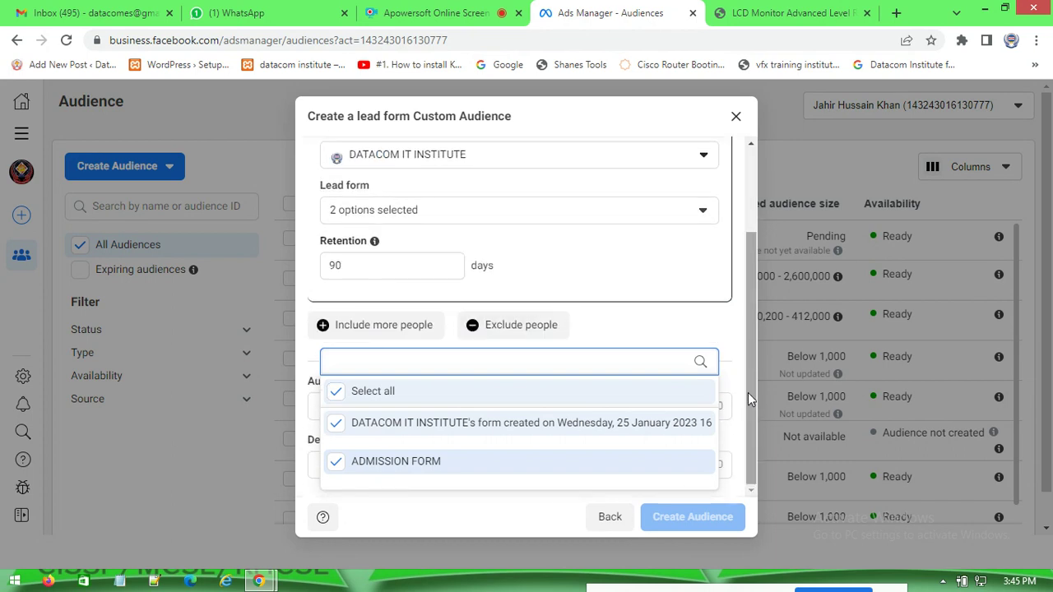
left_click(729, 337)
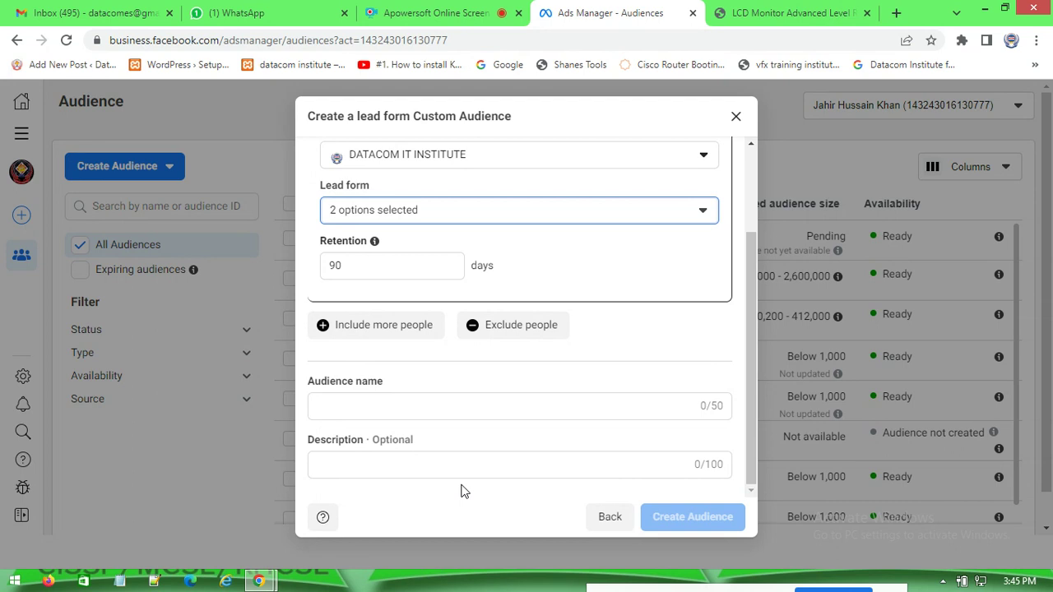
left_click(735, 116)
- Start a new Custom Audience with Facebook Page as its Meta source
left_click(138, 166)
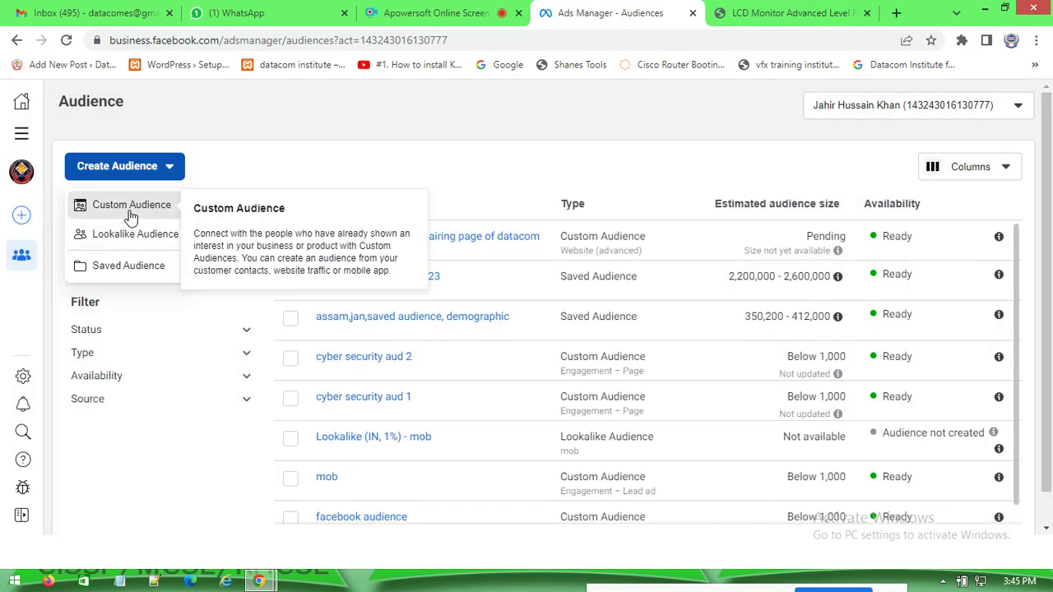
left_click(129, 208)
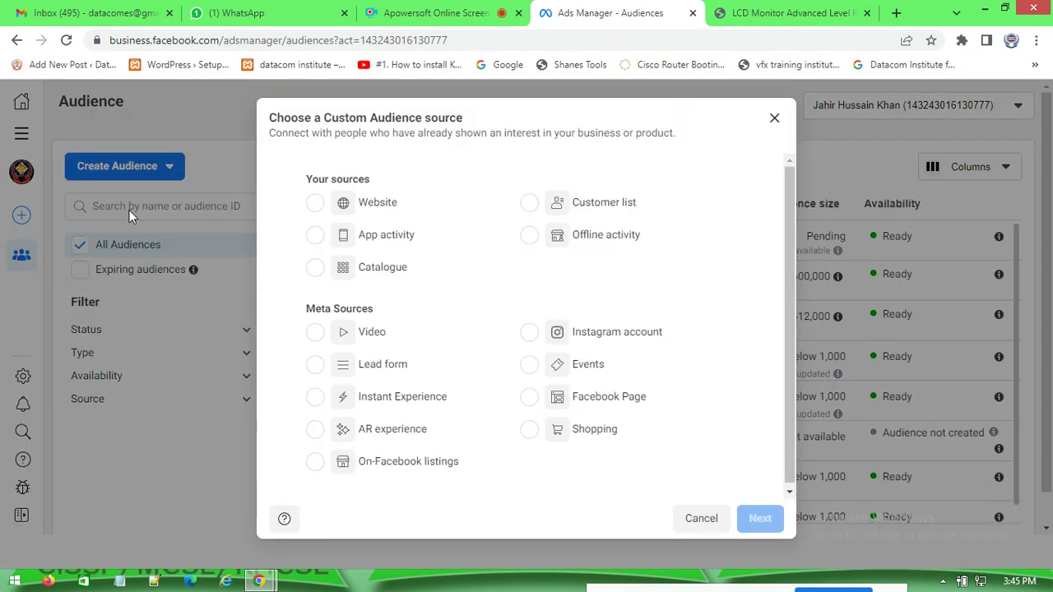
left_click(531, 398)
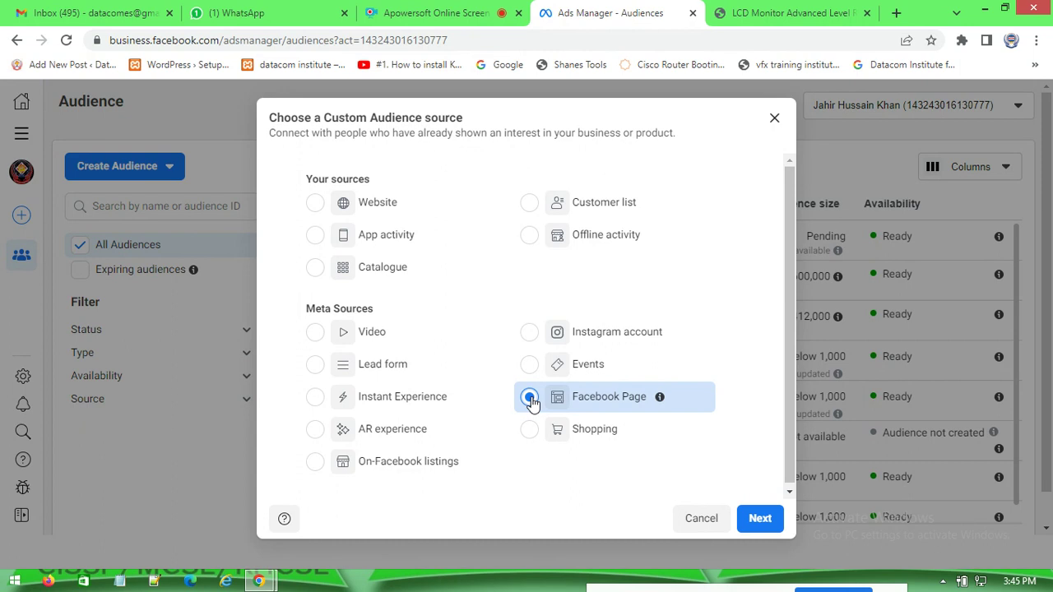
left_click(759, 518)
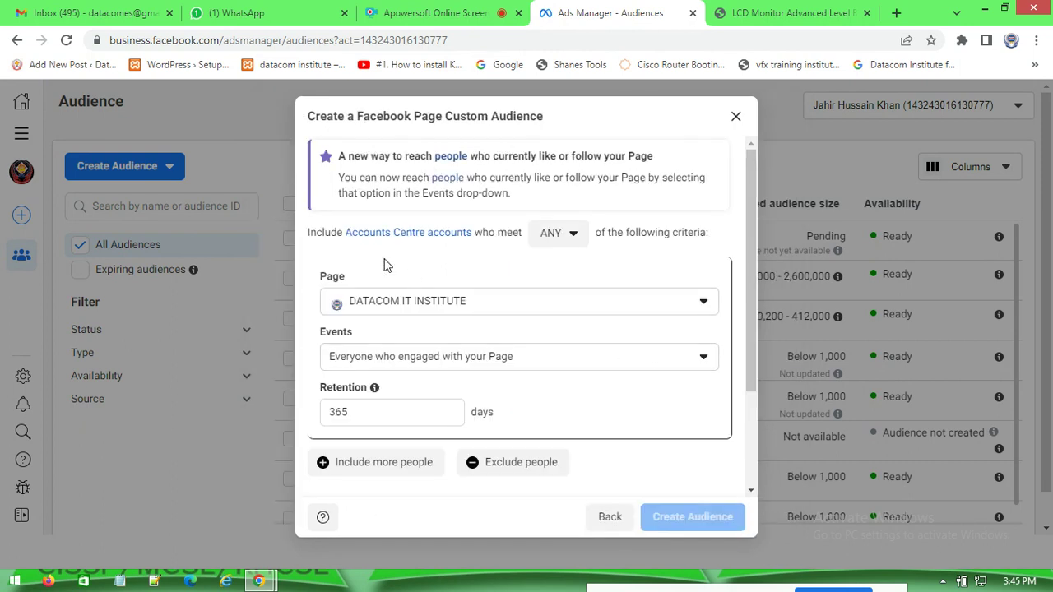
- Examine the Page and Events options for the Facebook Page audience, and close the form without creating it
left_click(533, 303)
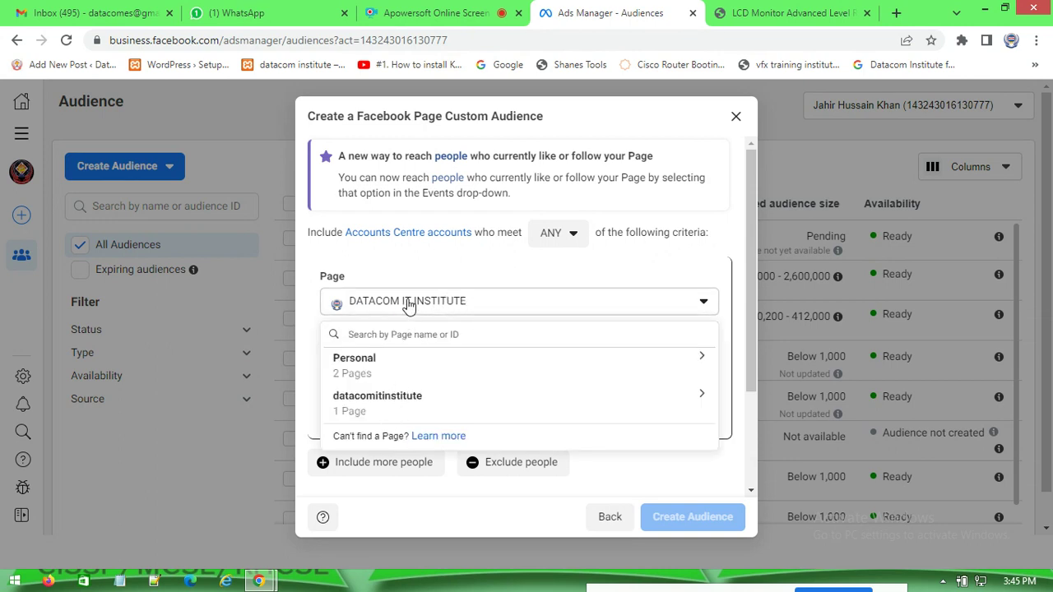
left_click(564, 304)
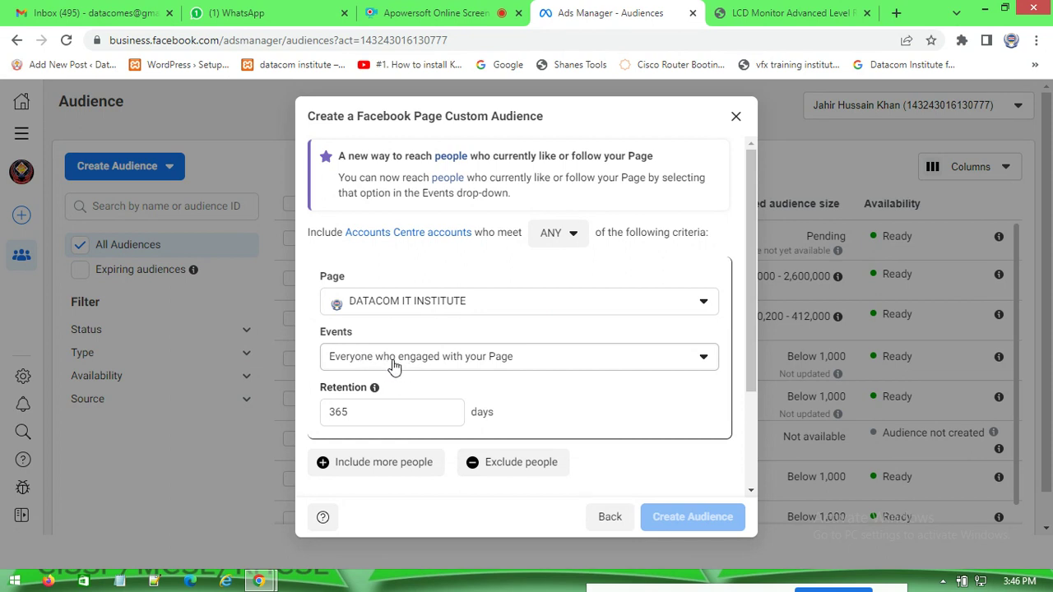
left_click(571, 365)
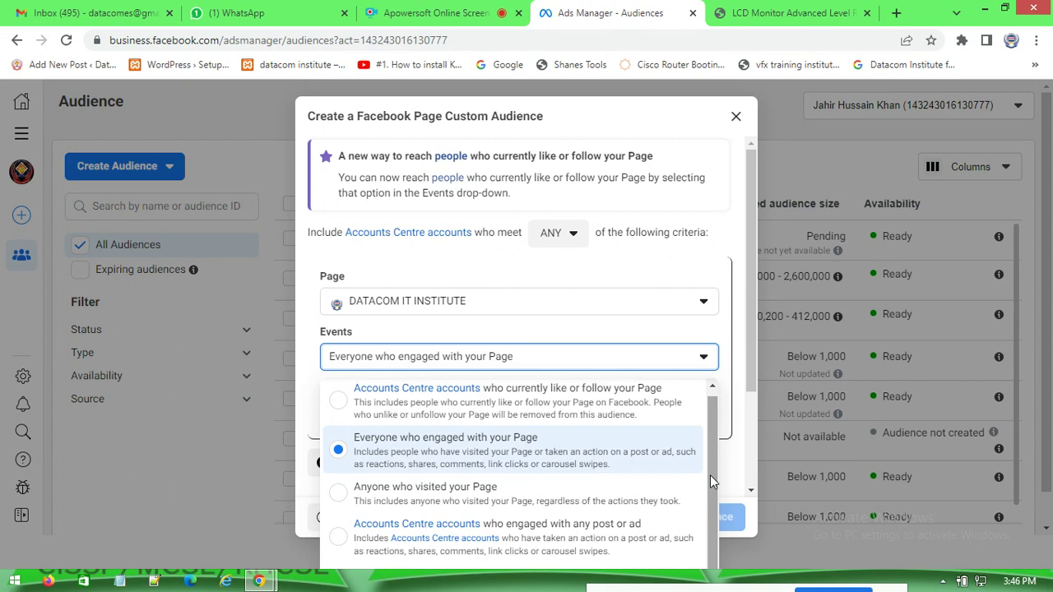
left_click(650, 279)
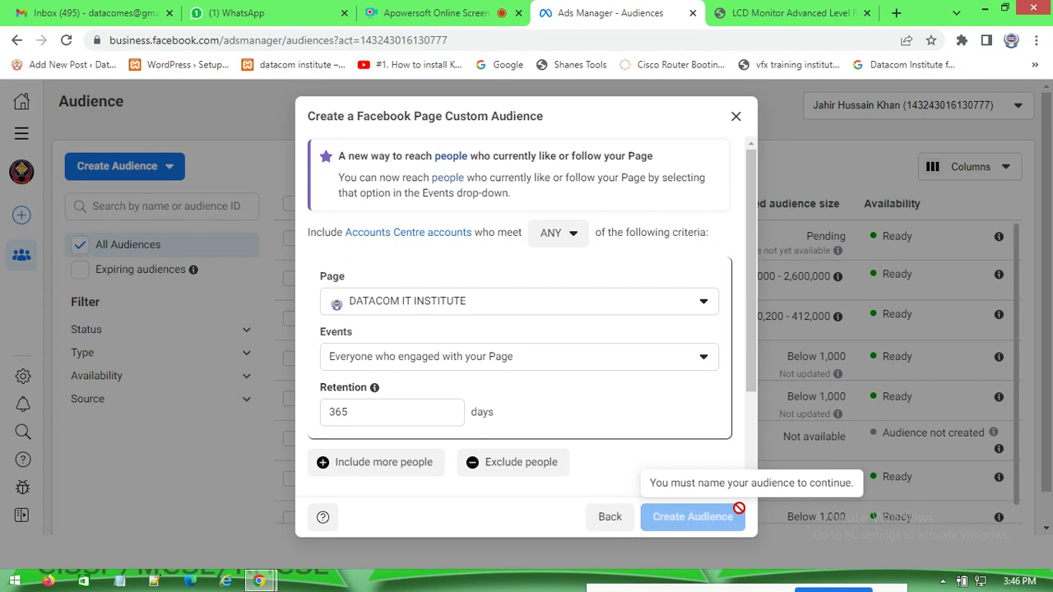
left_click(736, 116)
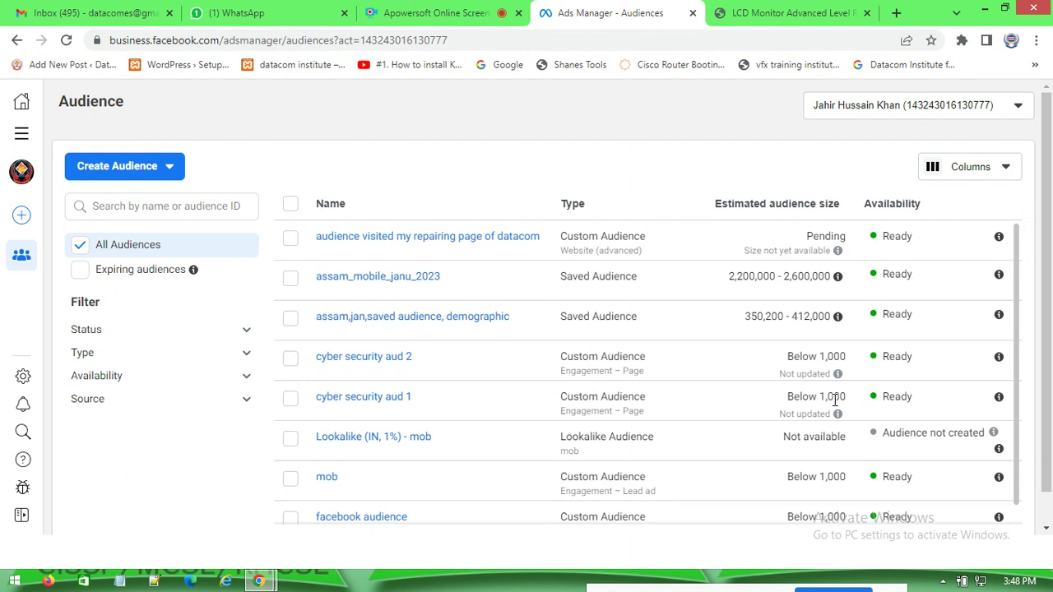
- Leave the audience list and open the ad account's Campaigns page
mouse_move(773, 250)
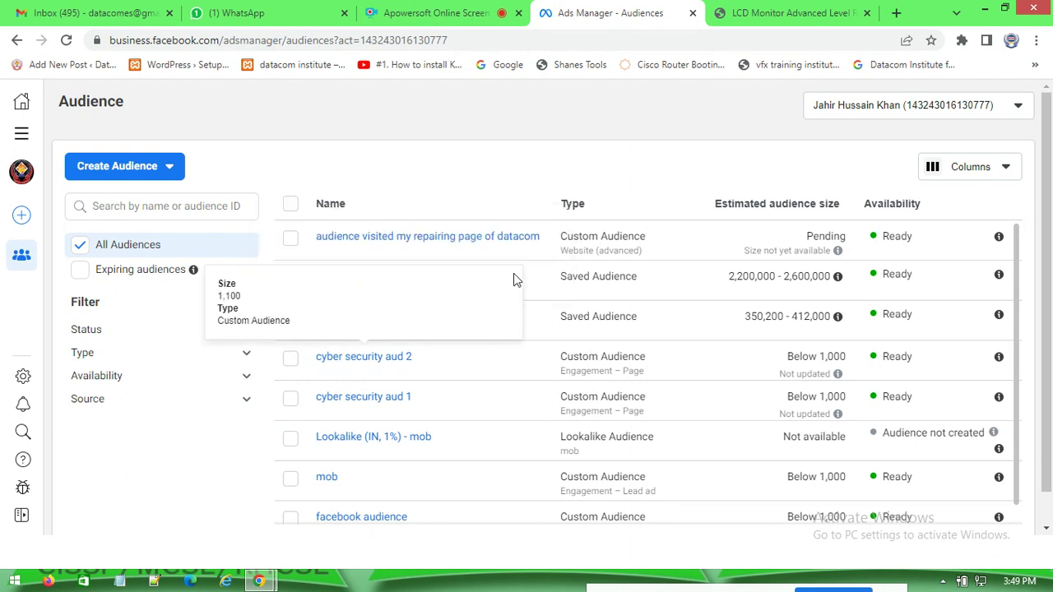
mouse_move(482, 242)
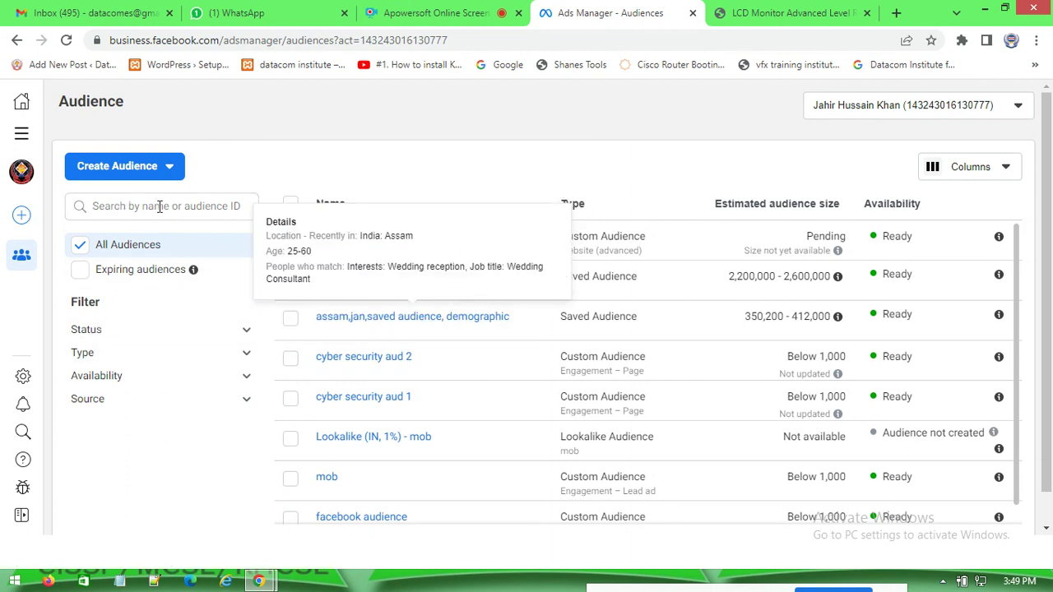
left_click(22, 139)
left_click(114, 185)
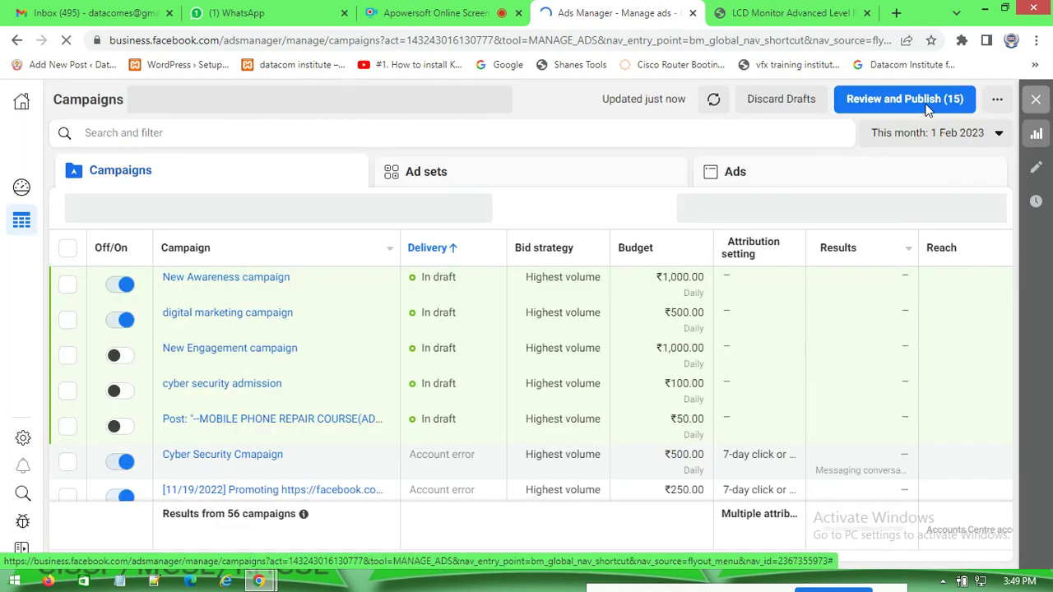
- Create a new campaign with the Engagement objective and continue to its ad set with the default campaign settings
left_click(89, 205)
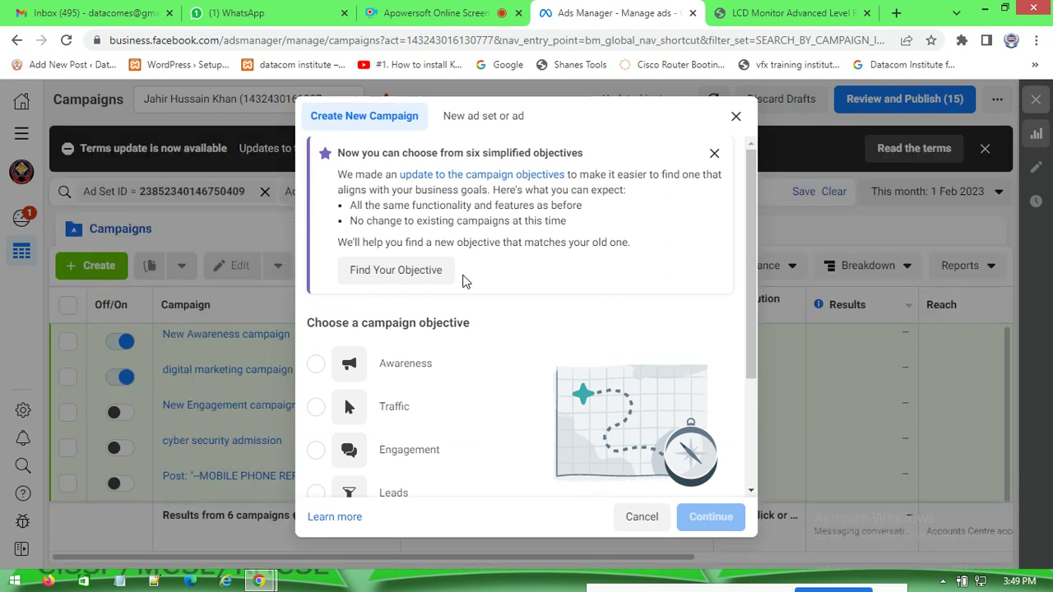
scroll(375, 465, "down", 1)
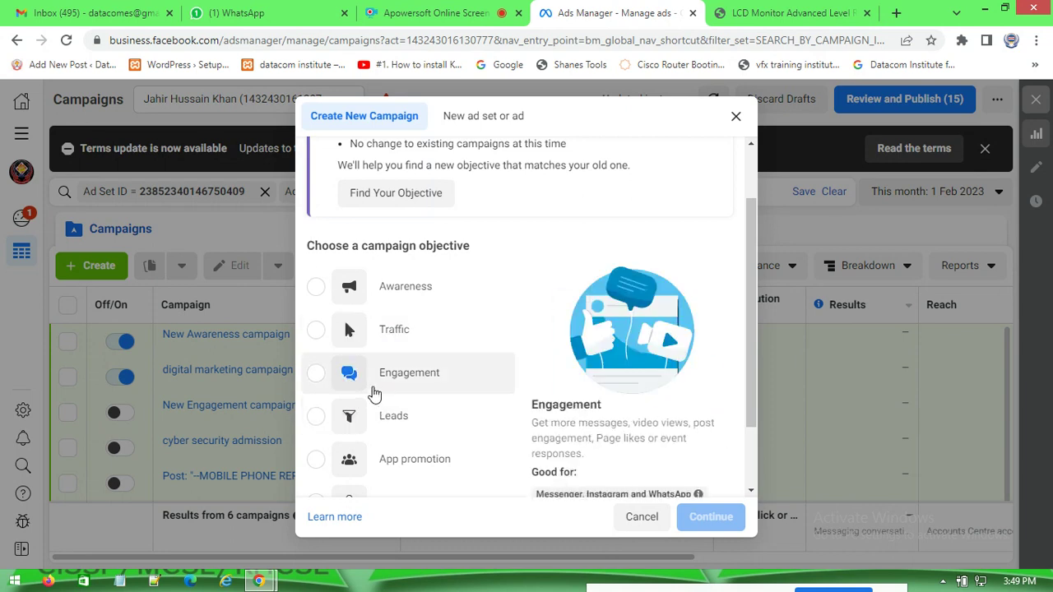
scroll(372, 398, "down", 1)
left_click(347, 300)
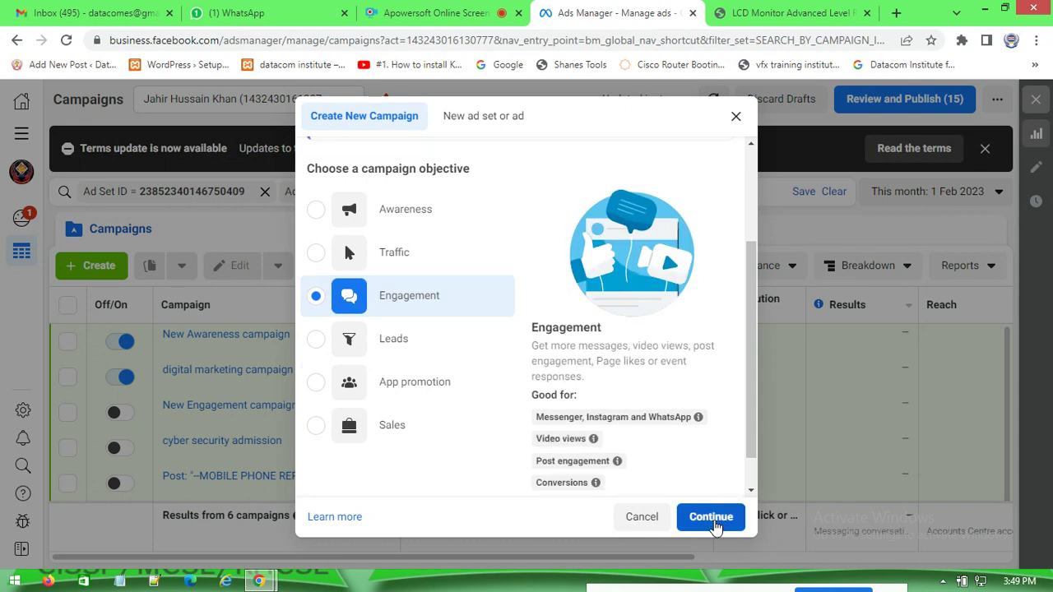
mouse_move(552, 469)
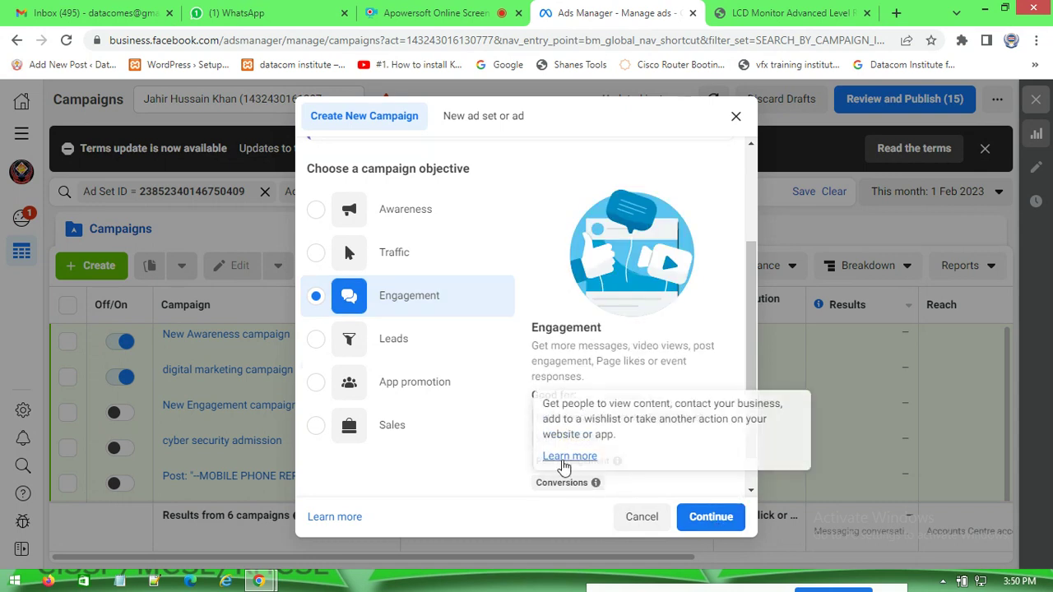
left_click(706, 517)
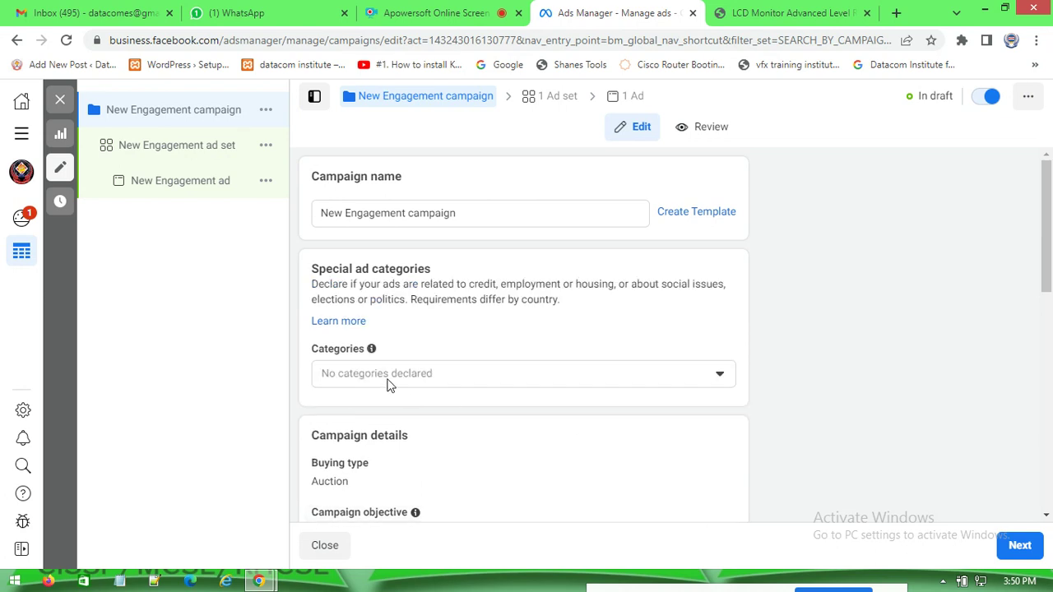
scroll(499, 431, "down", 8)
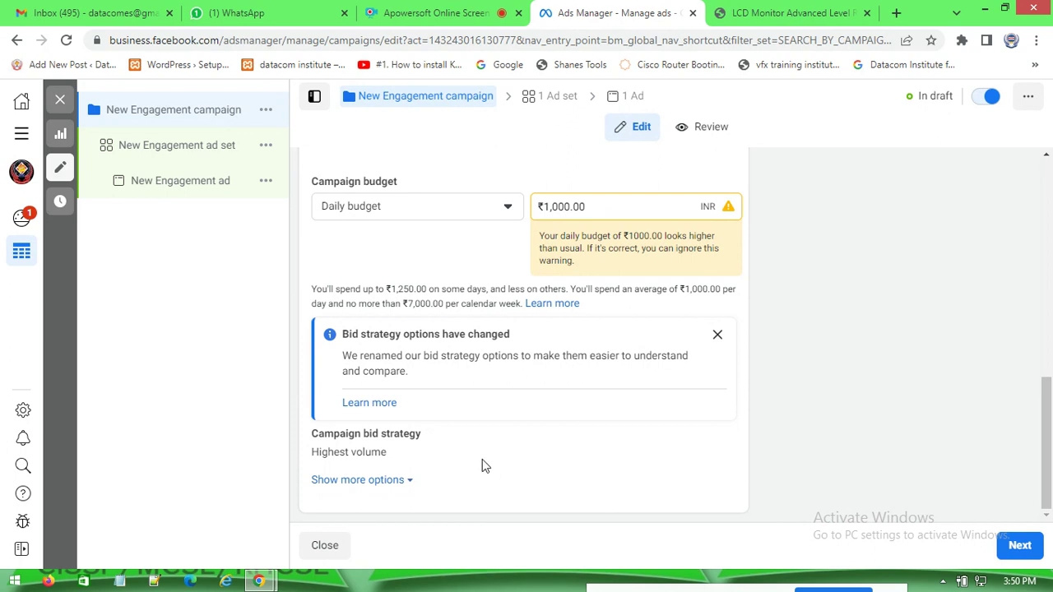
left_click(1017, 546)
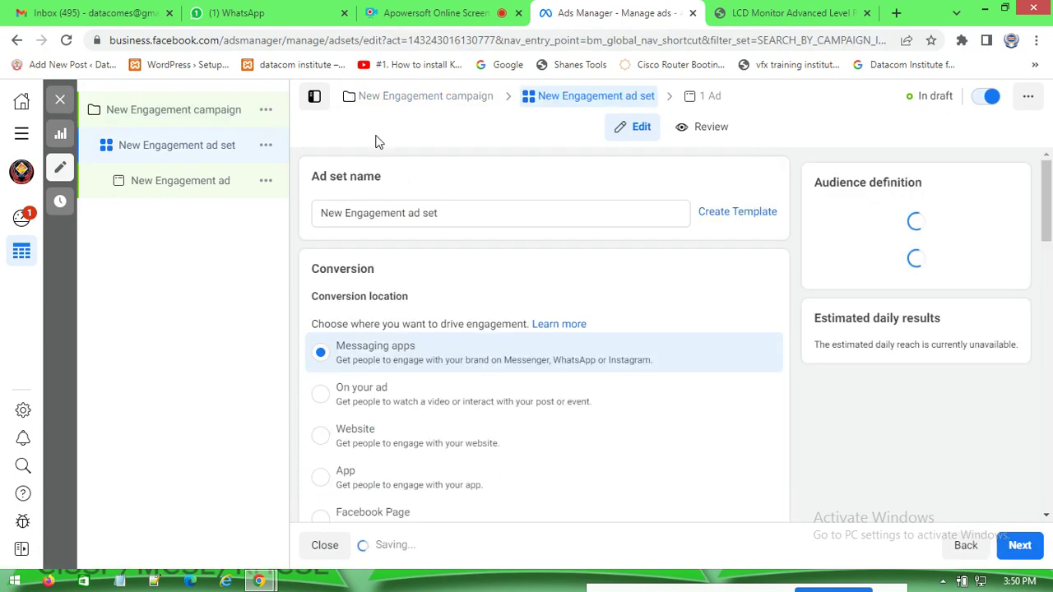
- Add the existing website Custom Audience "audience visited my repairing page of datacom" to the new ad set's audience
scroll(482, 318, "down", 6)
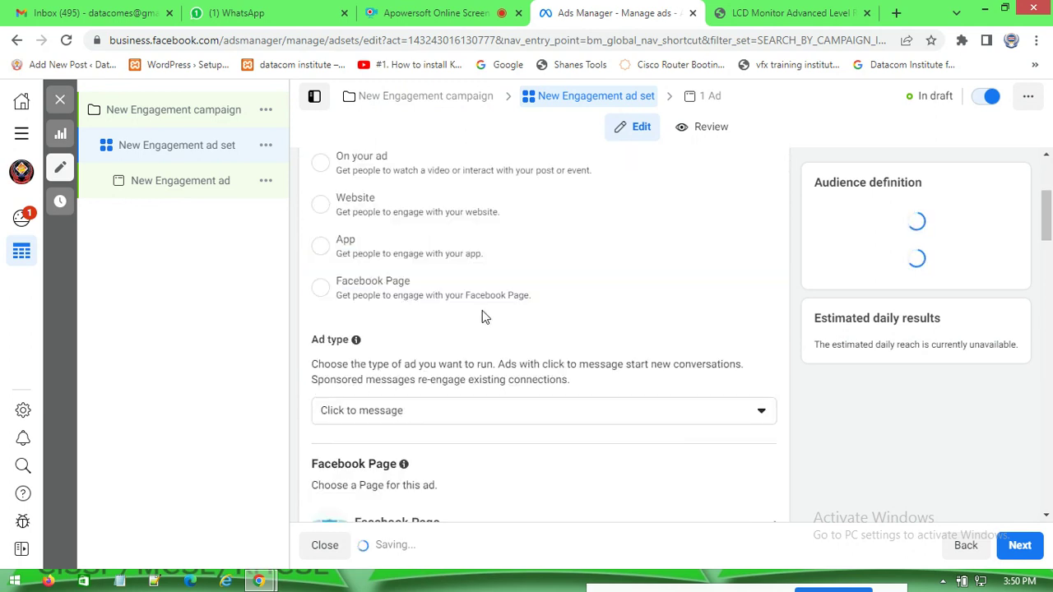
scroll(488, 331, "down", 5)
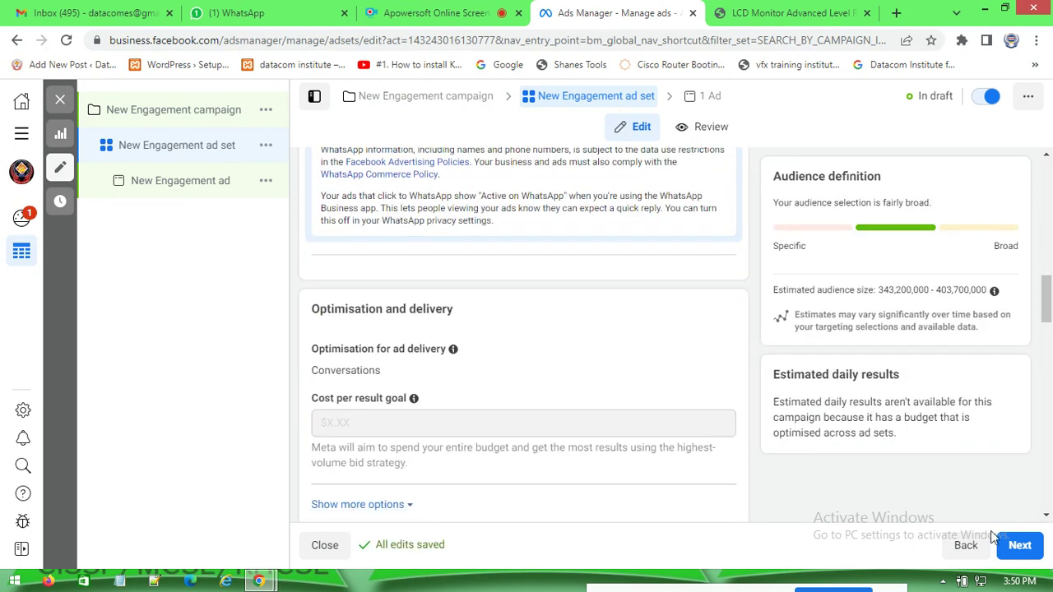
scroll(609, 455, "down", 3)
scroll(708, 475, "down", 5)
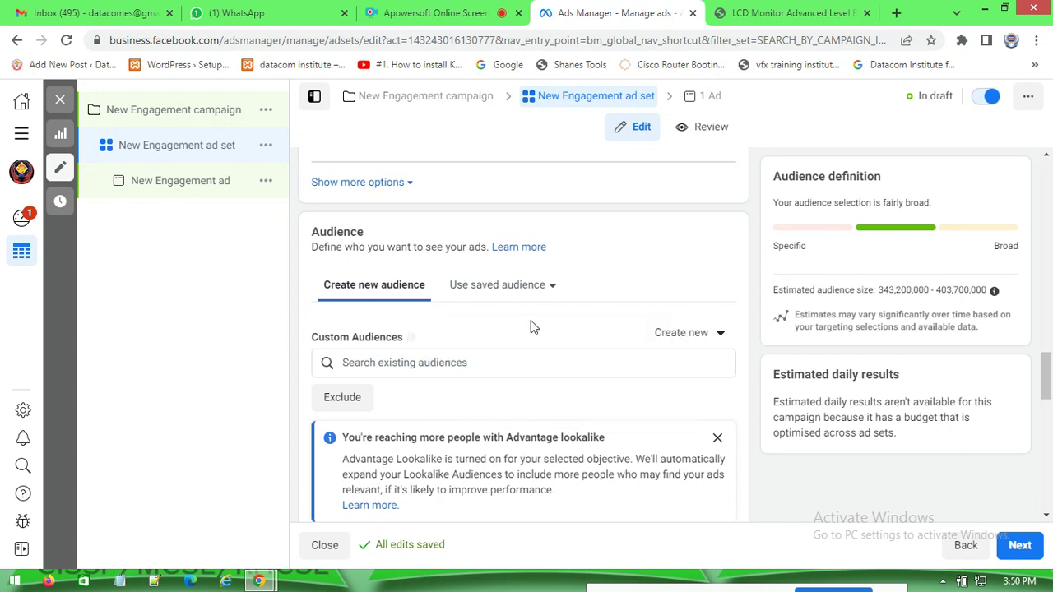
left_click(541, 294)
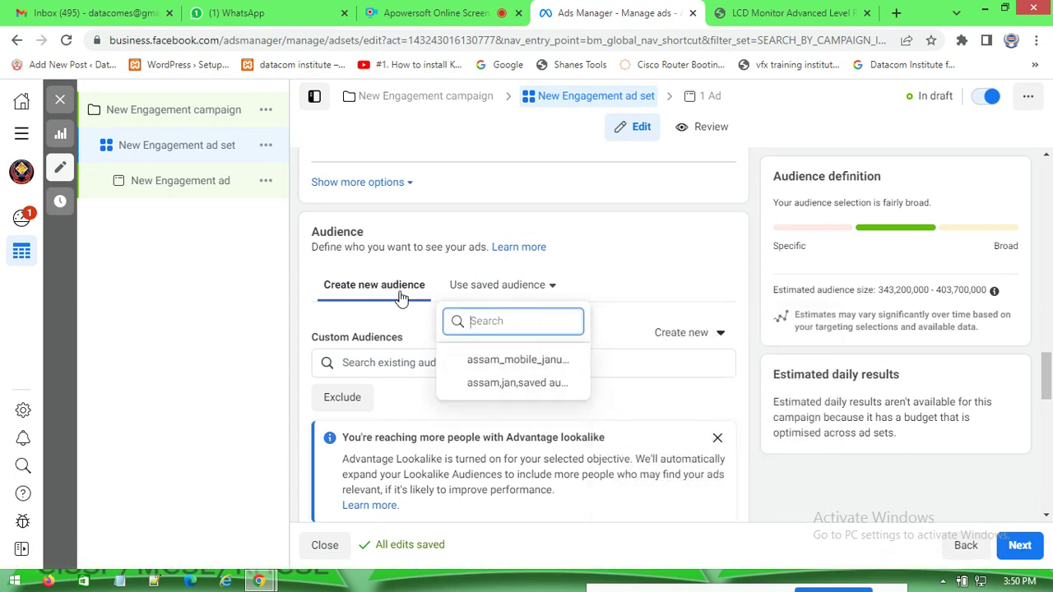
left_click(372, 363)
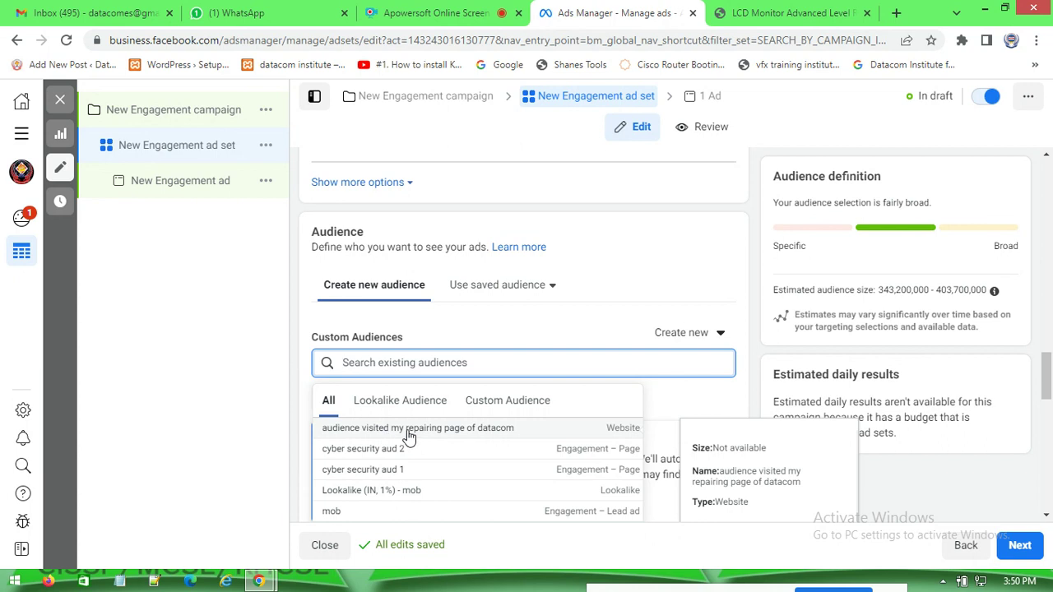
left_click(496, 429)
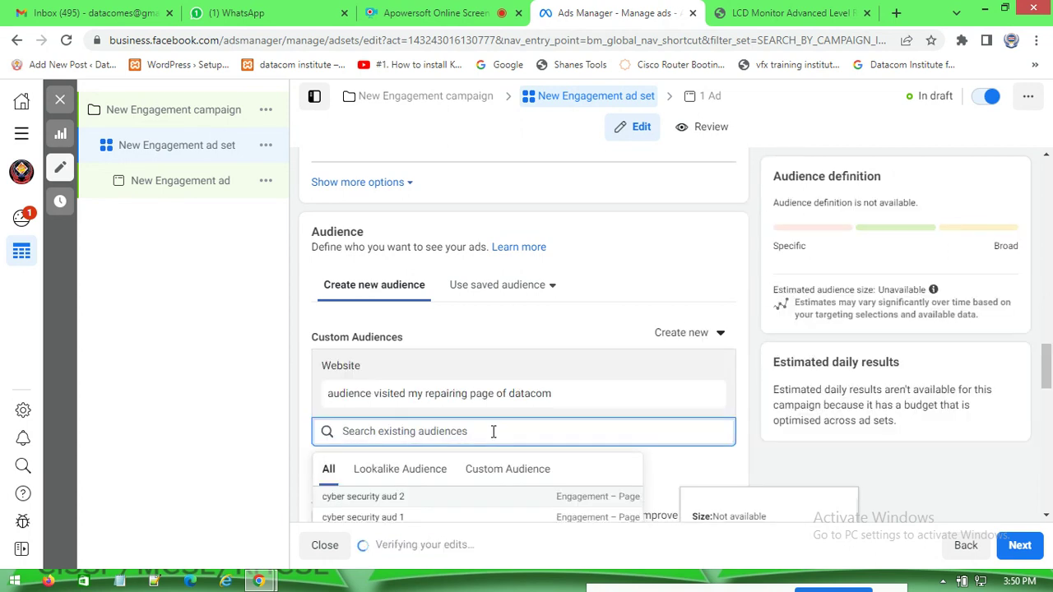
- Close the list of existing audiences and review the ad set's audience settings, from Custom Audiences down to detailed targeting and languages
scroll(444, 492, "down", 1)
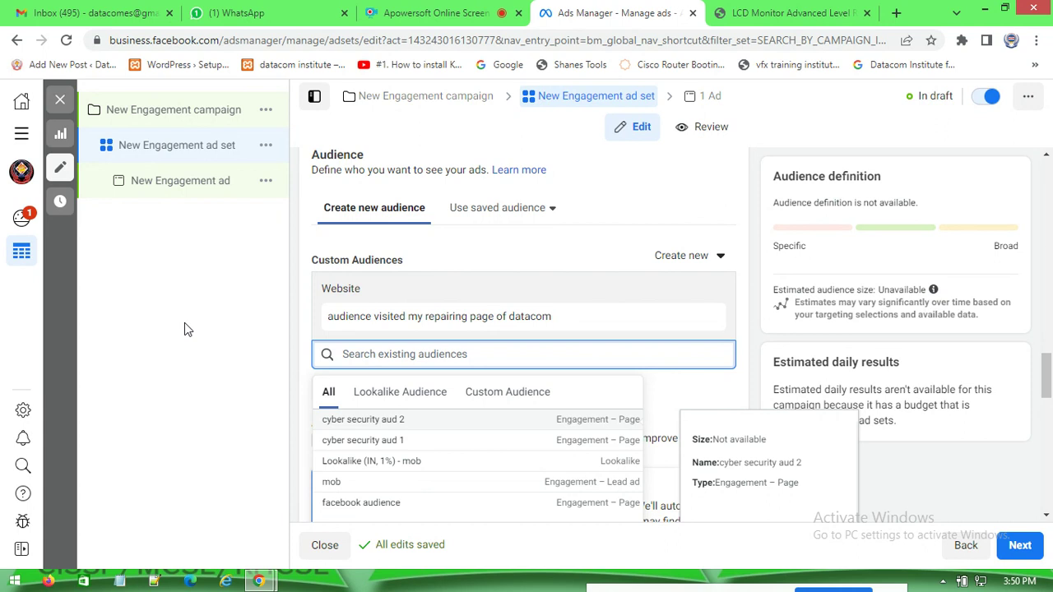
left_click(345, 334)
scroll(412, 423, "down", 2)
scroll(377, 319, "up", 2)
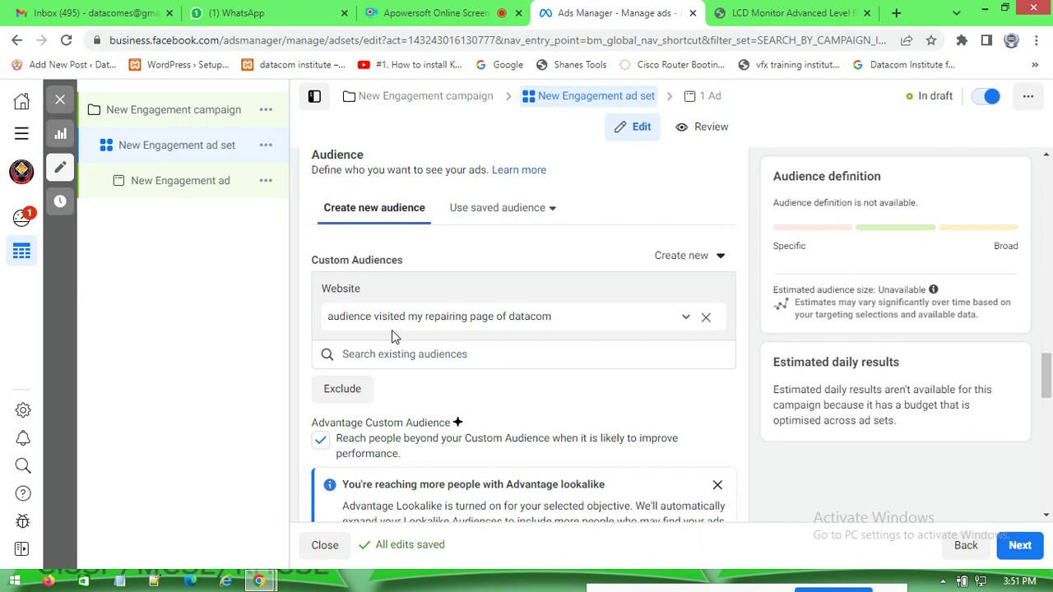
scroll(606, 270, "down", 5)
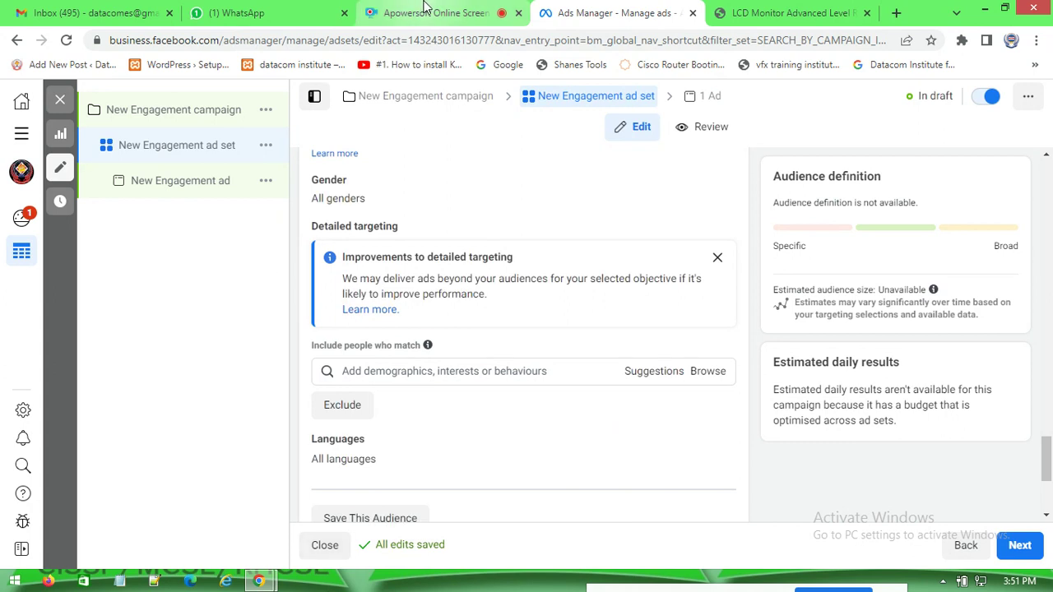
mouse_move(259, 581)
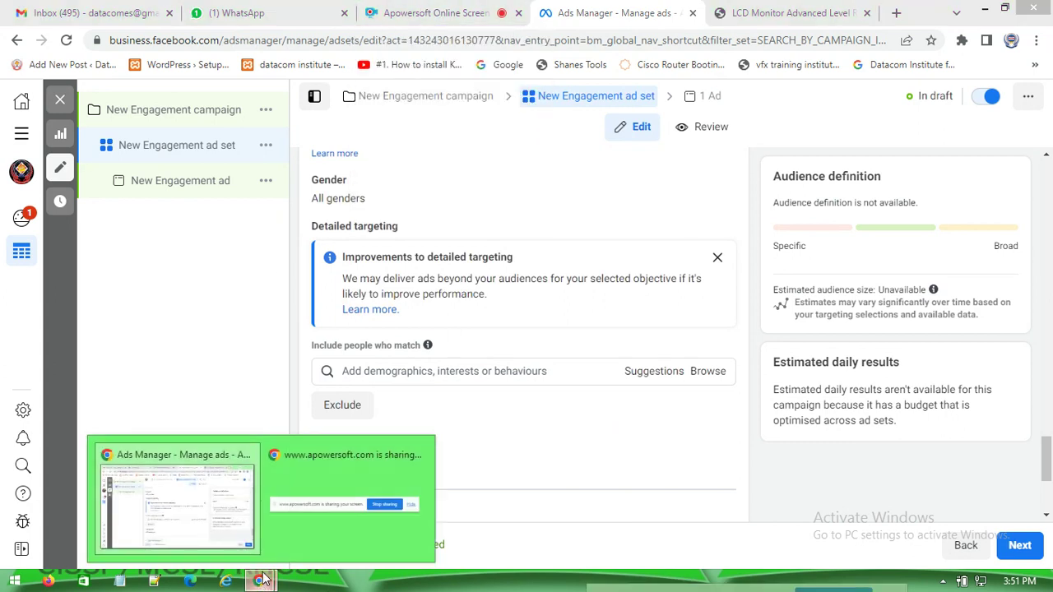
left_click(206, 462)
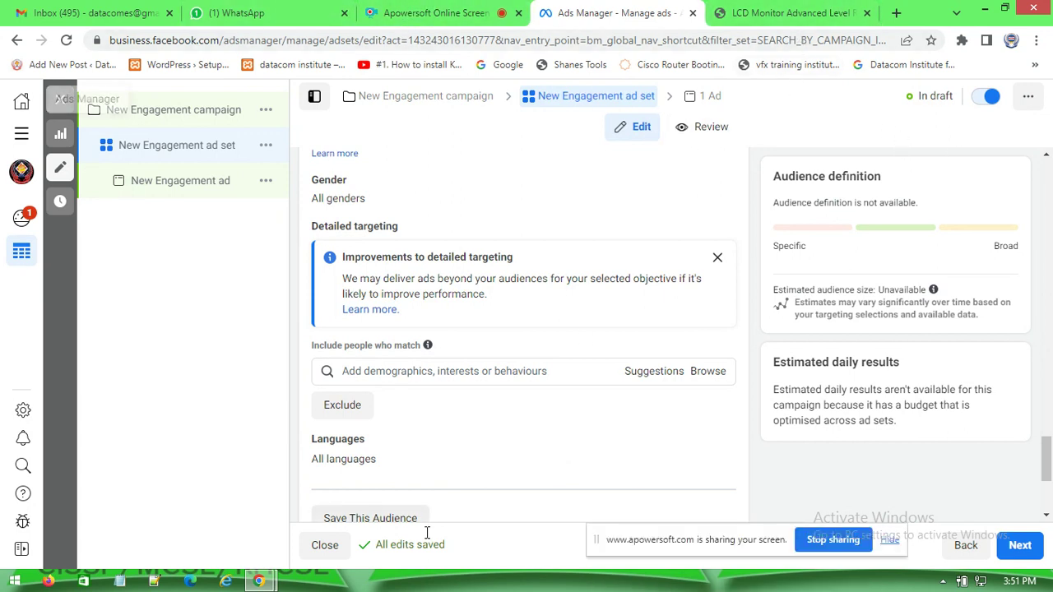
left_click(403, 13)
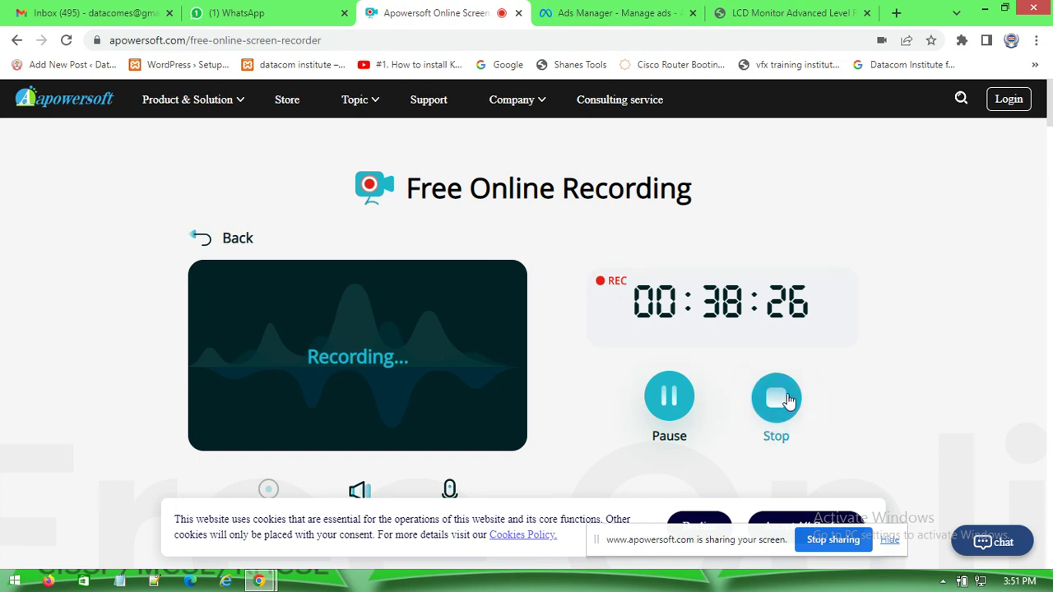